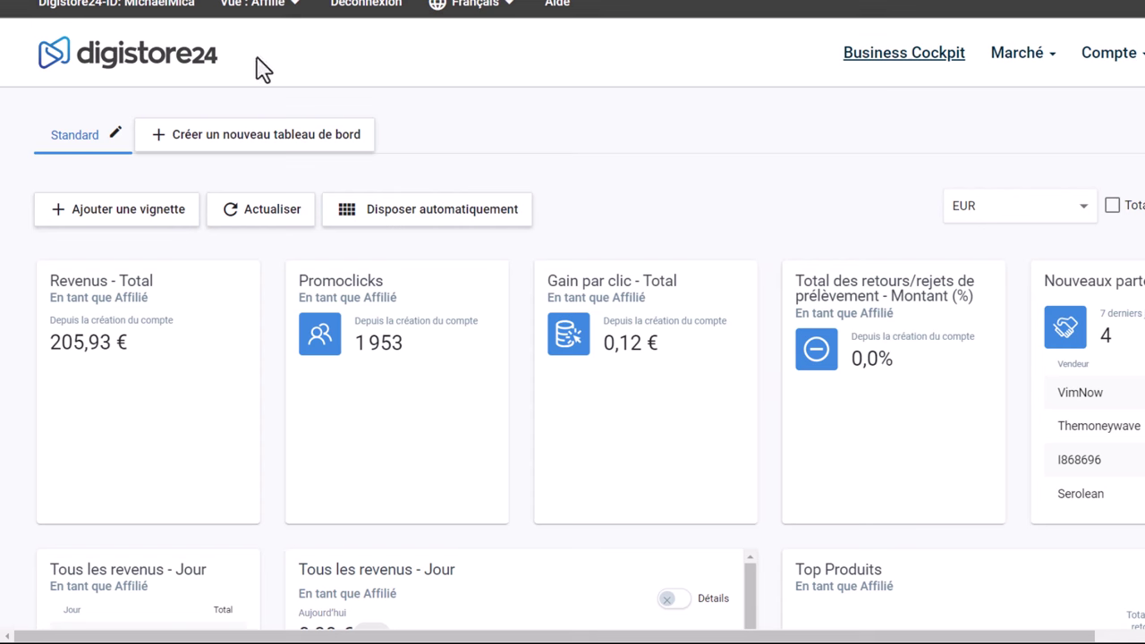
Open all offers in the Digistore24 affiliate marketplace and remove the Français language filter.
{"action": "left_click_drag", "start_coordinate": [259, 66], "coordinate": [30, 46]}
{"action": "left_click", "coordinate": [798, 128]}
{"action": "left_click", "coordinate": [1030, 56]}
{"action": "left_click", "coordinate": [1037, 93]}
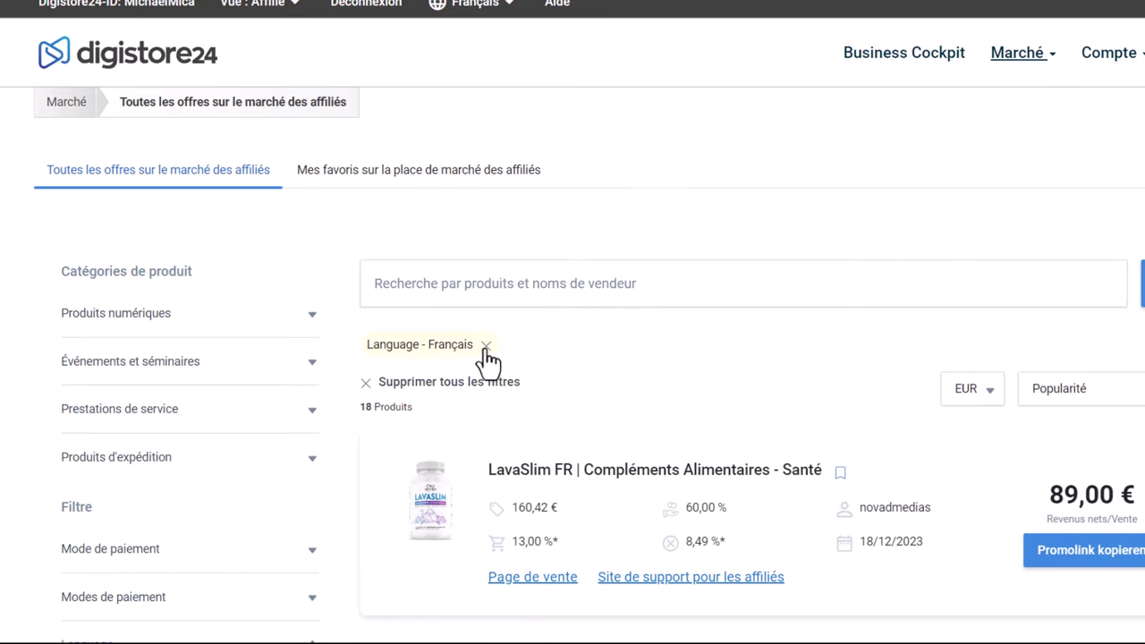
{"action": "left_click", "coordinate": [486, 344]}
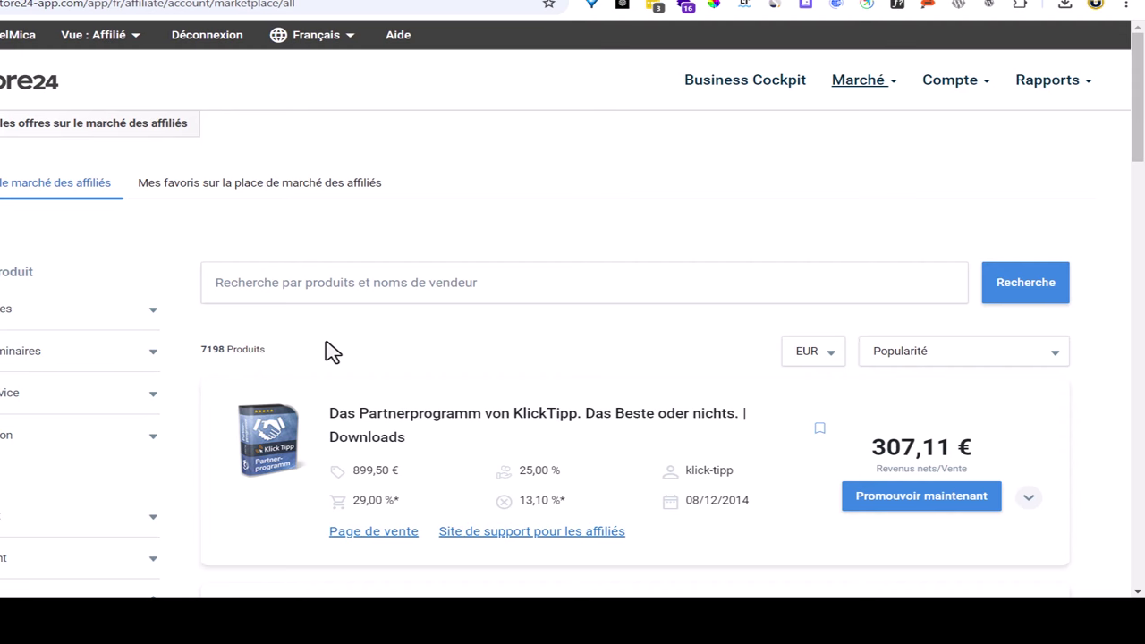
Filter the marketplace offers by the language Français and look over the listed products.
{"action": "scroll", "coordinate": [143, 410], "scroll_direction": "down", "scroll_amount": 5}
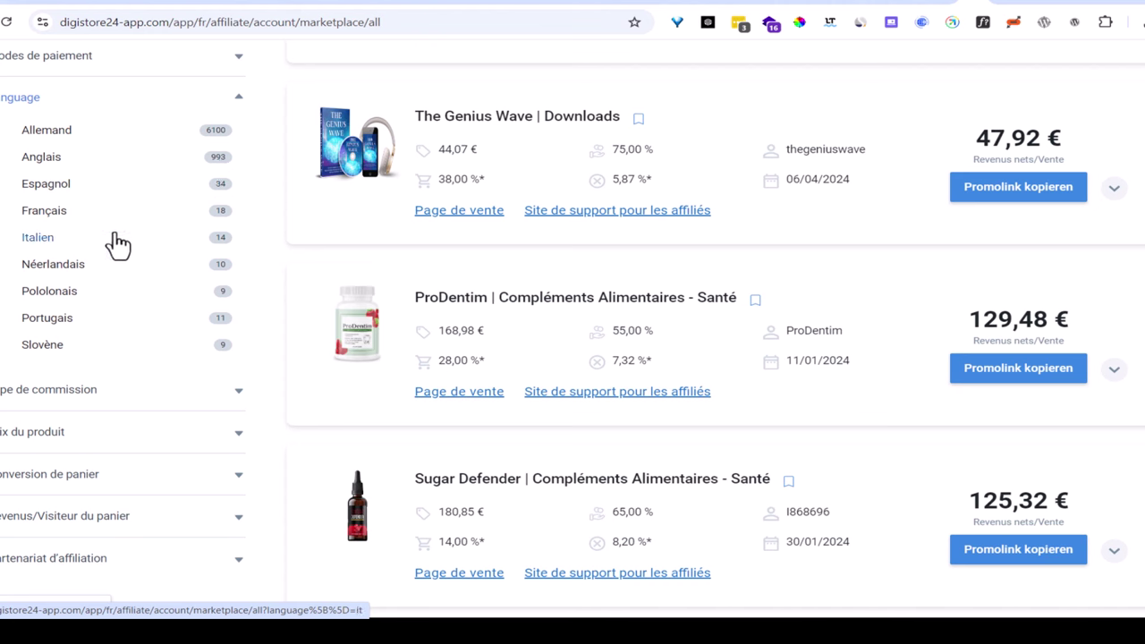
{"action": "left_click", "coordinate": [221, 223]}
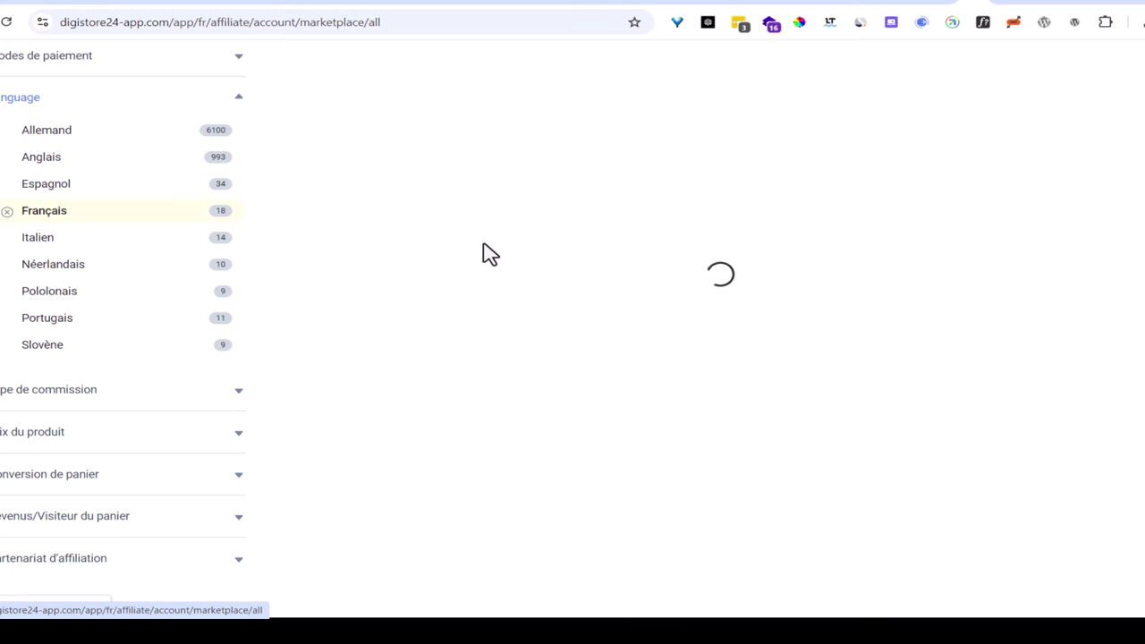
{"action": "scroll", "coordinate": [606, 256], "scroll_direction": "up", "scroll_amount": 6}
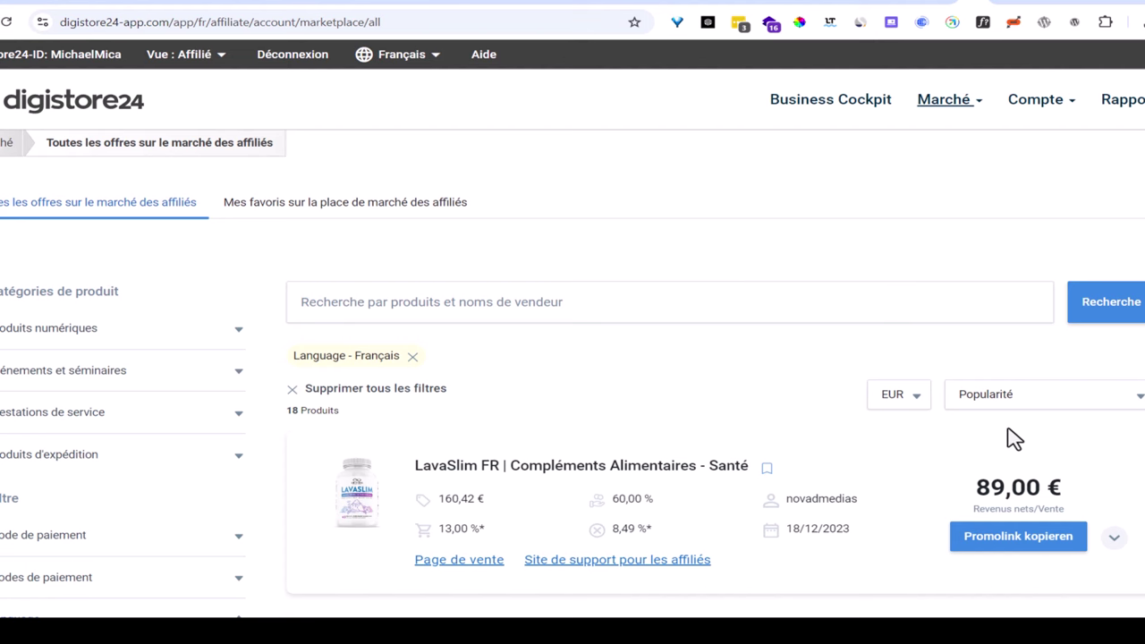
{"action": "scroll", "coordinate": [1011, 439], "scroll_direction": "down", "scroll_amount": 5}
{"action": "scroll", "coordinate": [1011, 439], "scroll_direction": "up", "scroll_amount": 5}
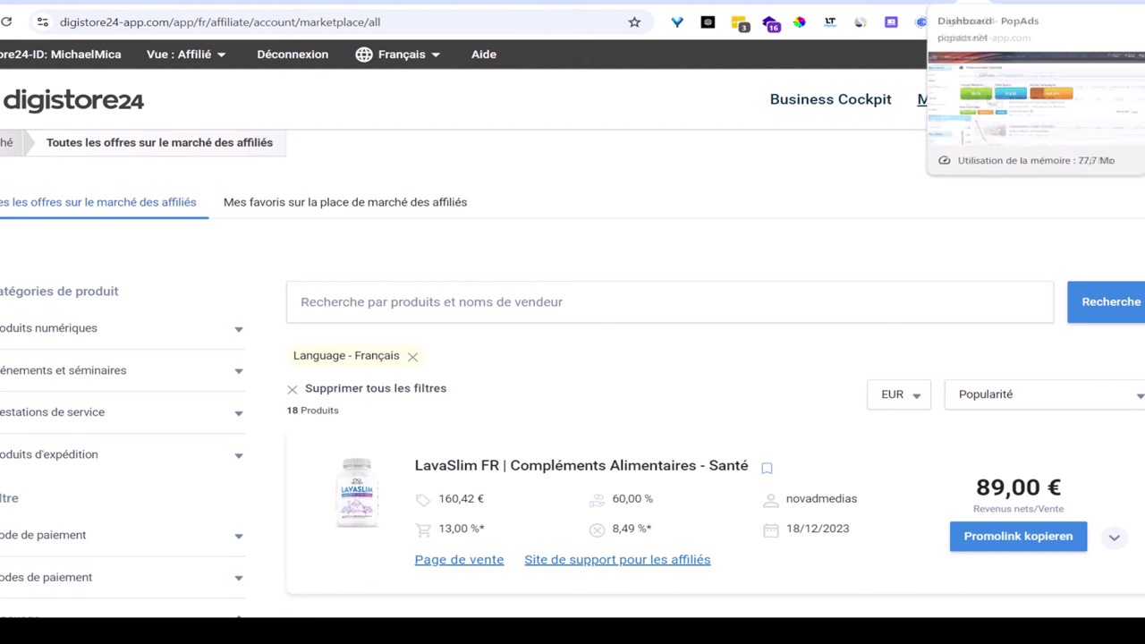
Switch to the Cuttly dashboard and look through the list of shortened affiliate links.
{"action": "left_click", "coordinate": [962, 2]}
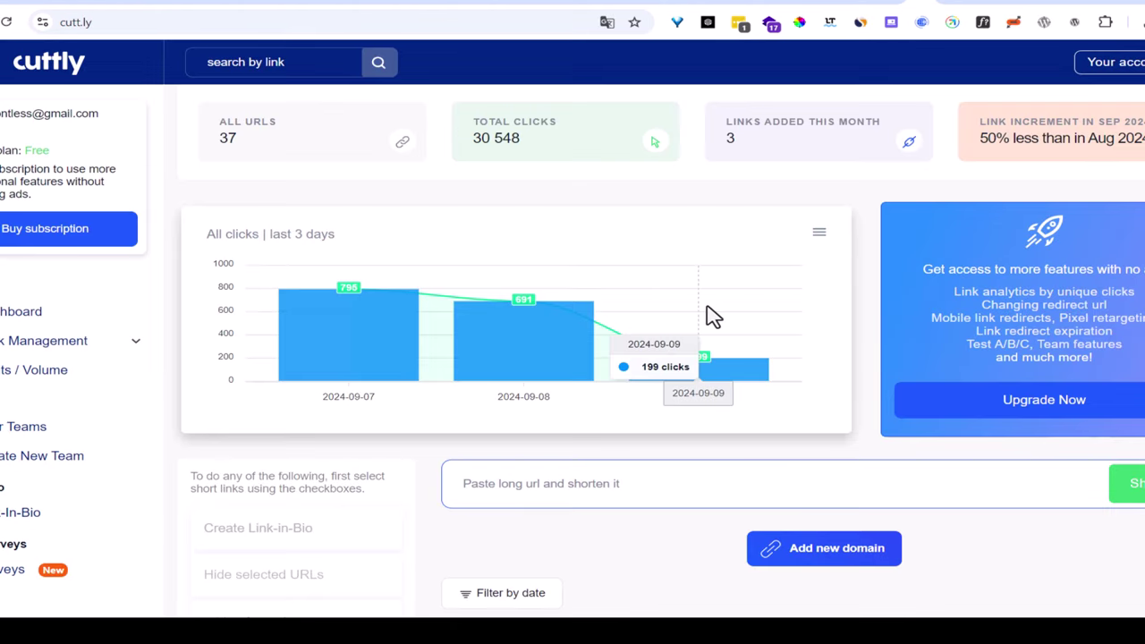
{"action": "scroll", "coordinate": [741, 320], "scroll_direction": "down", "scroll_amount": 6}
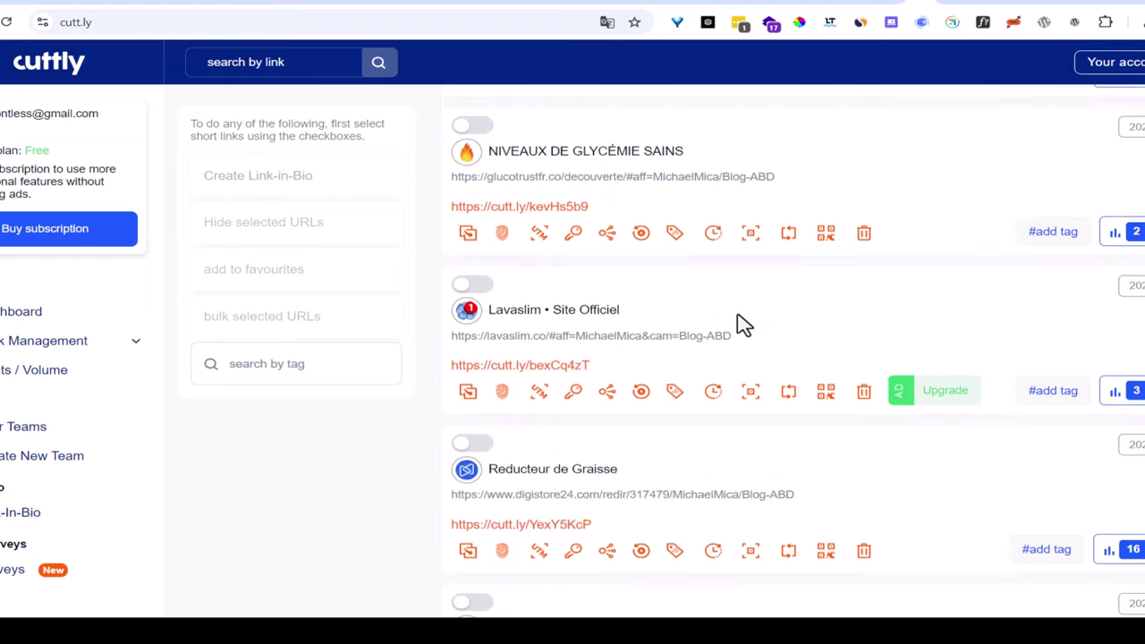
{"action": "scroll", "coordinate": [741, 324], "scroll_direction": "down", "scroll_amount": 5}
{"action": "scroll", "coordinate": [739, 322], "scroll_direction": "up", "scroll_amount": 15}
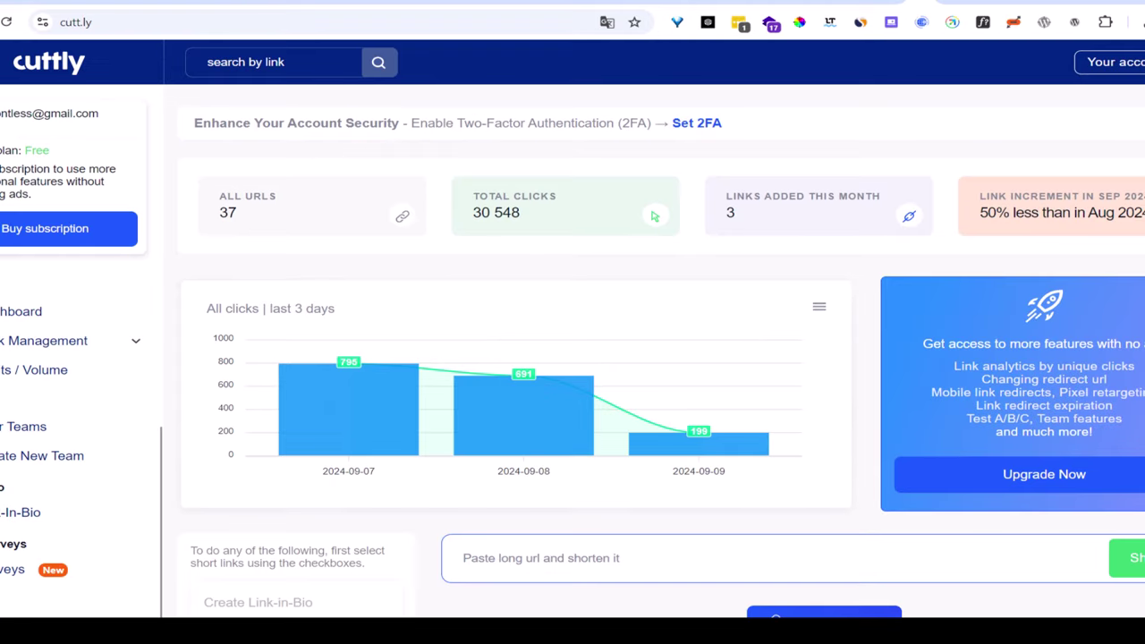
Open the click statistics of the shortened moneywaveoriginal.com link named Product Name.
{"action": "left_click", "coordinate": [106, 26]}
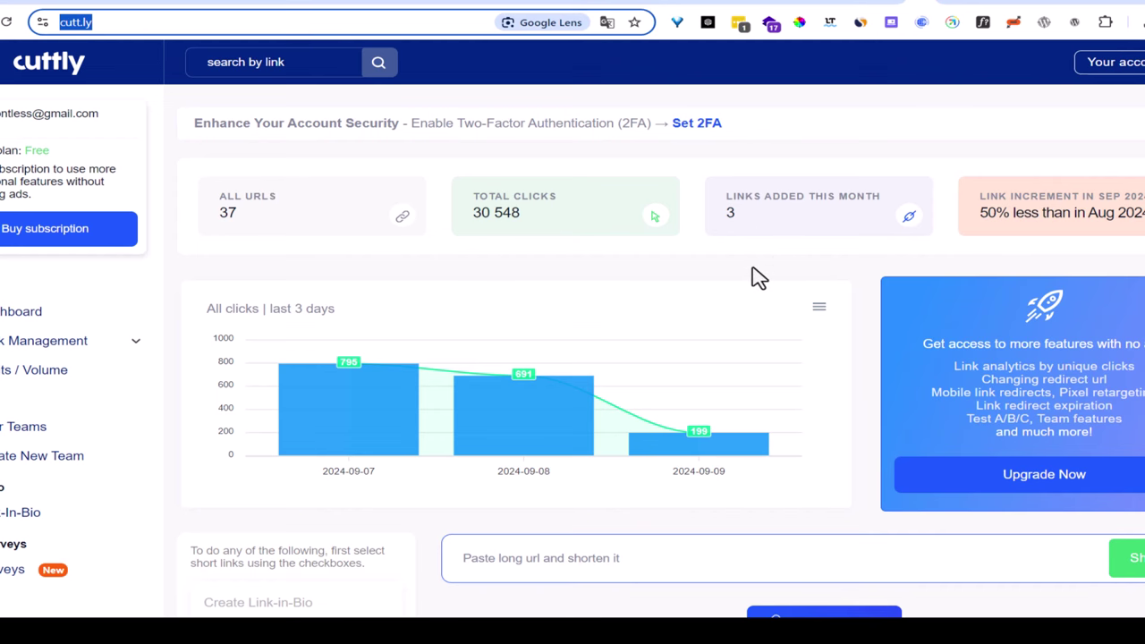
{"action": "scroll", "coordinate": [757, 277], "scroll_direction": "down", "scroll_amount": 8}
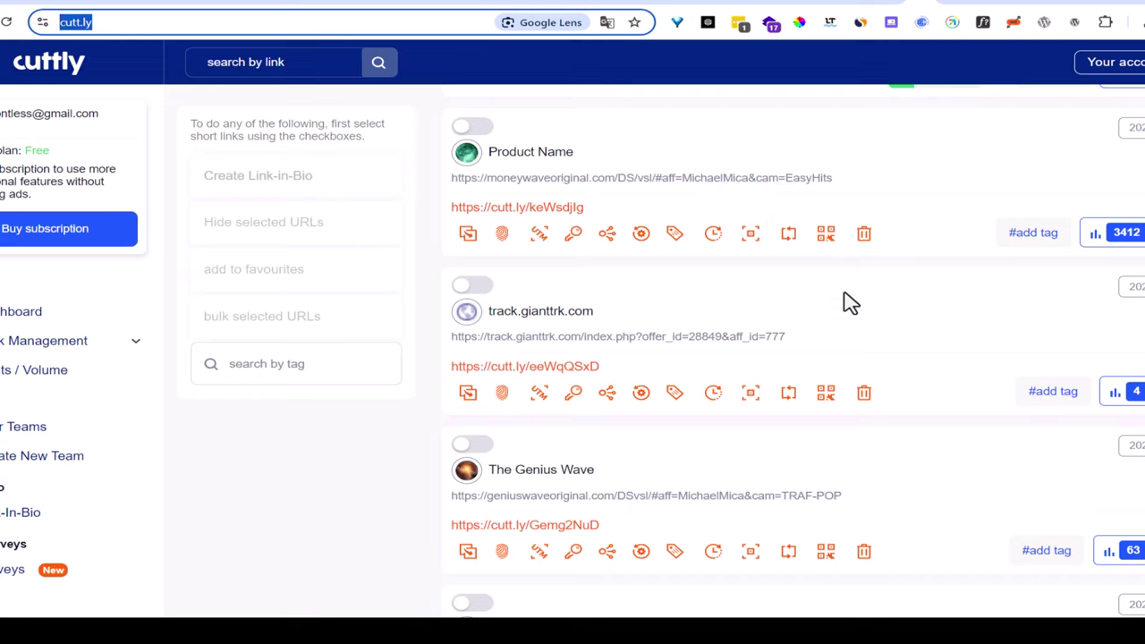
{"action": "scroll", "coordinate": [846, 301], "scroll_direction": "up", "scroll_amount": 1}
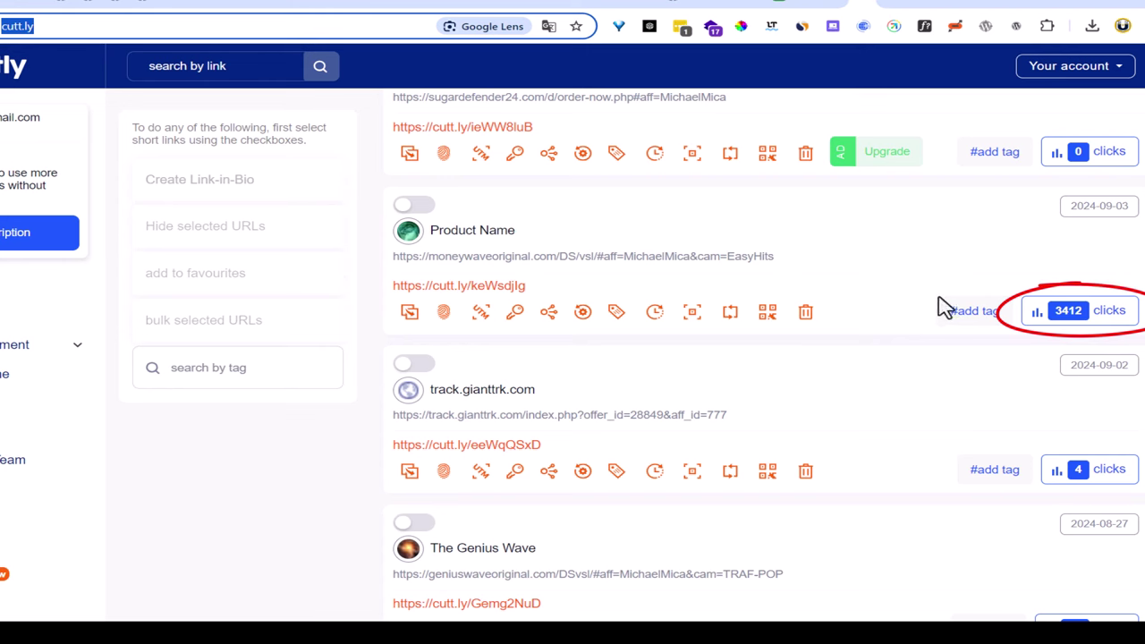
{"action": "left_click", "coordinate": [1070, 310]}
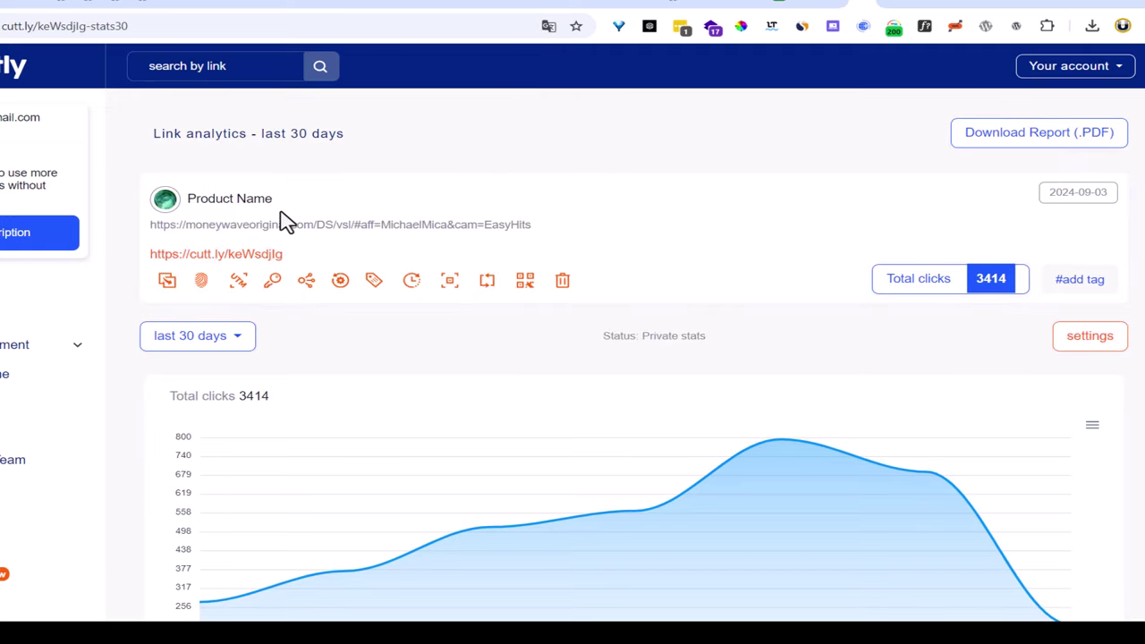
Examine the link's analytics for daily clicks, referral sources, devices, languages and geographic locations.
{"action": "scroll", "coordinate": [698, 278], "scroll_direction": "down", "scroll_amount": 3}
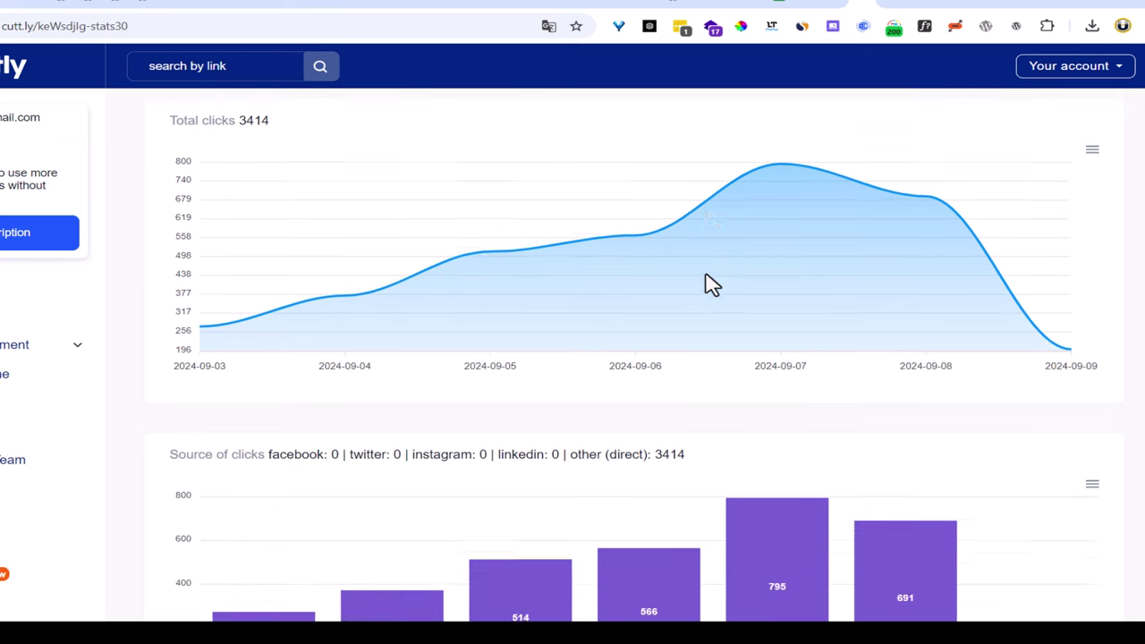
{"action": "scroll", "coordinate": [712, 285], "scroll_direction": "down", "scroll_amount": 3}
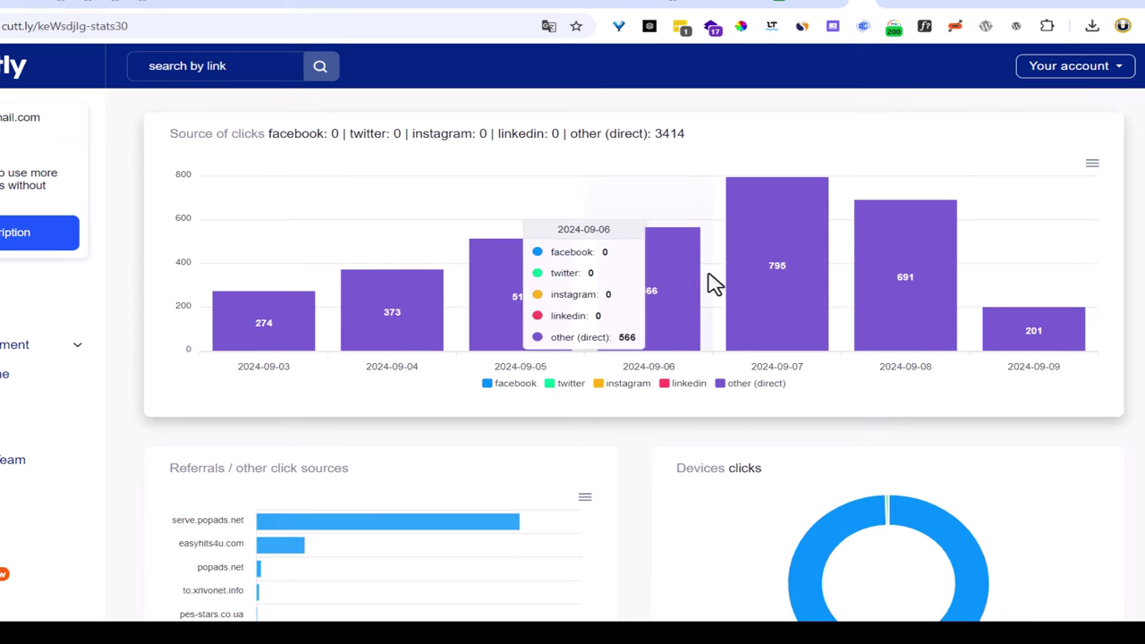
{"action": "scroll", "coordinate": [712, 284], "scroll_direction": "down", "scroll_amount": 9}
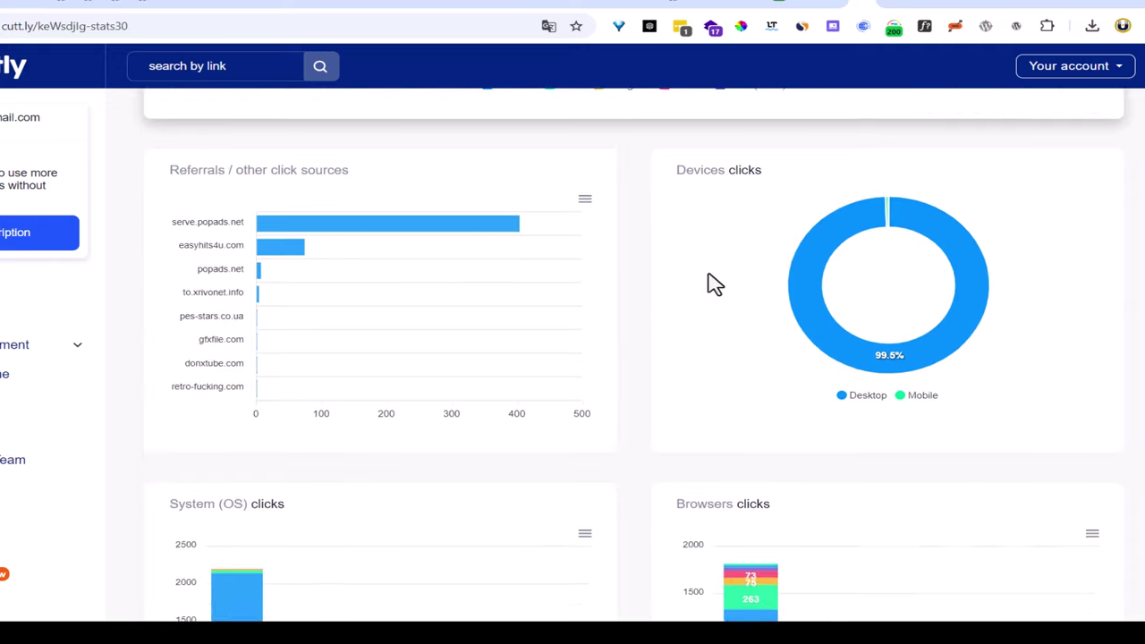
{"action": "scroll", "coordinate": [712, 285], "scroll_direction": "down", "scroll_amount": 3}
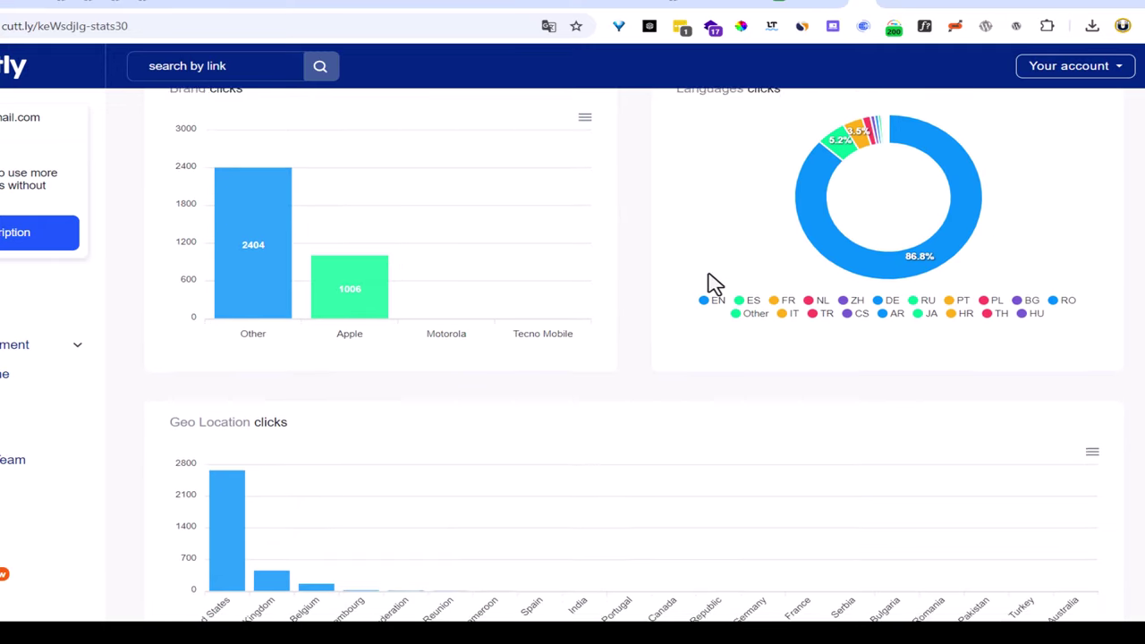
{"action": "scroll", "coordinate": [713, 285], "scroll_direction": "up", "scroll_amount": 1}
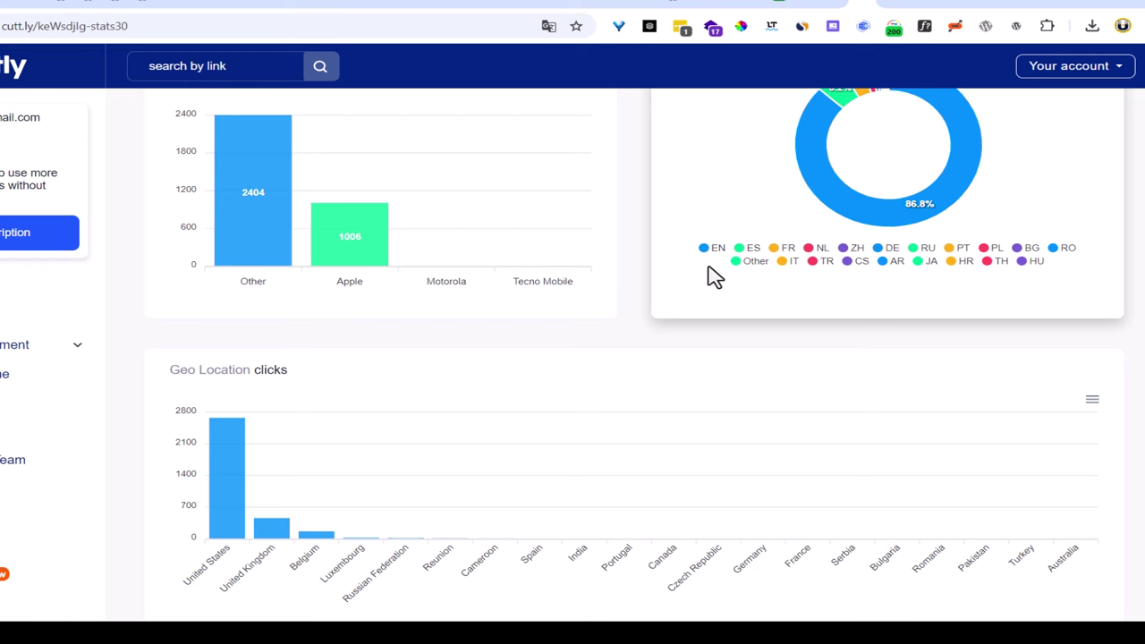
{"action": "scroll", "coordinate": [710, 268], "scroll_direction": "up", "scroll_amount": 15}
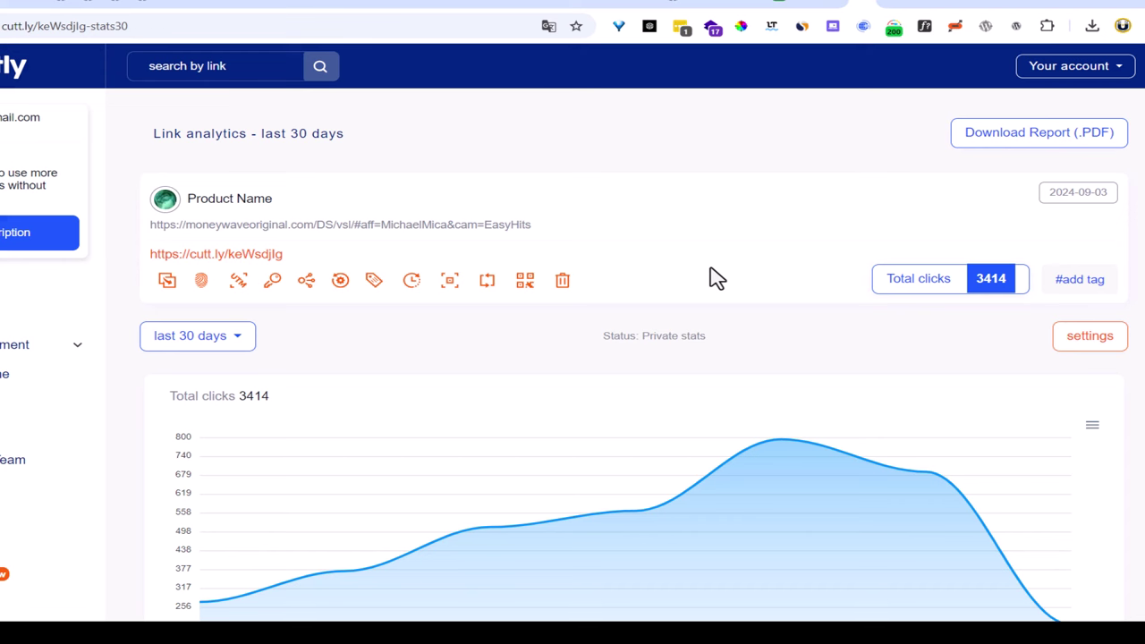
Switch to the Systeme.io marketplace and search the offers for "abondance".
{"action": "left_click", "coordinate": [947, 2]}
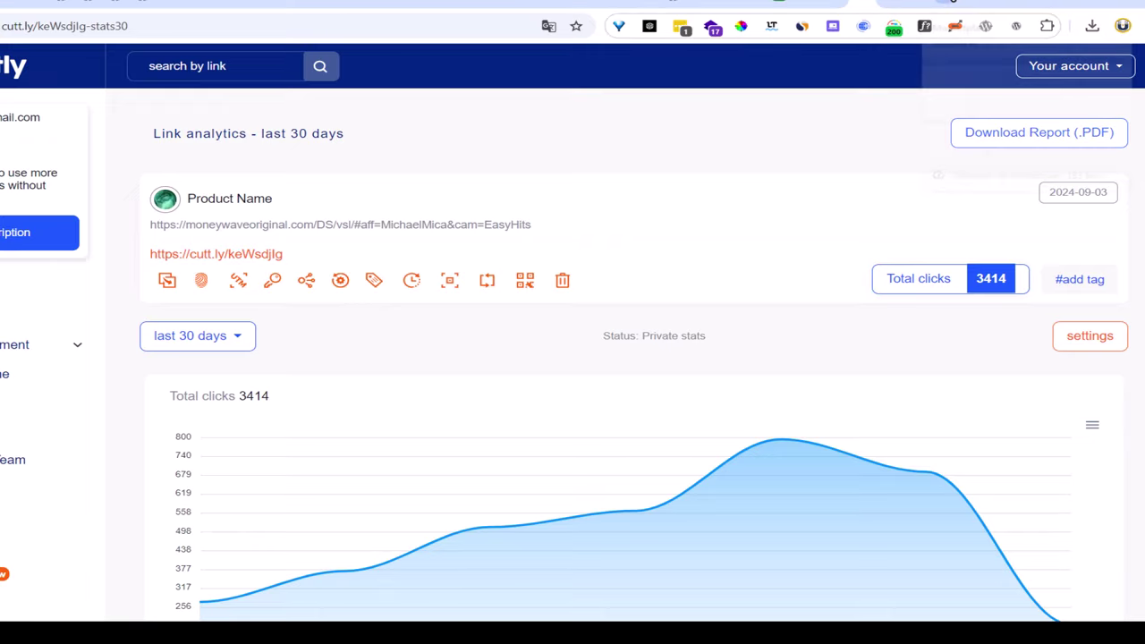
{"action": "scroll", "coordinate": [523, 353], "scroll_direction": "down", "scroll_amount": 3}
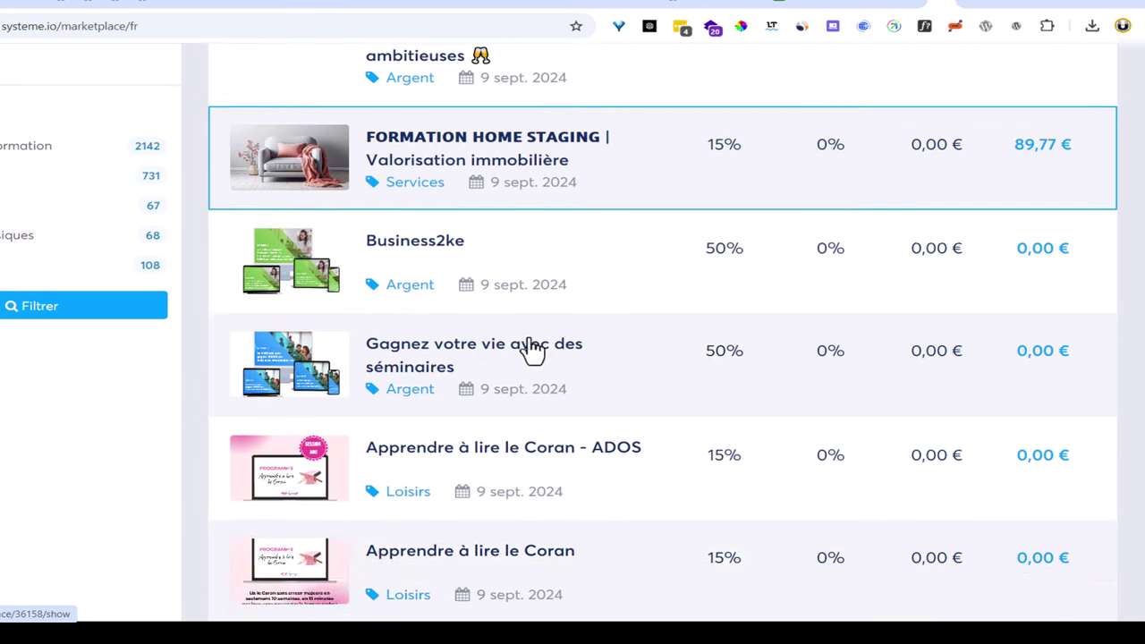
{"action": "scroll", "coordinate": [545, 349], "scroll_direction": "up", "scroll_amount": 3}
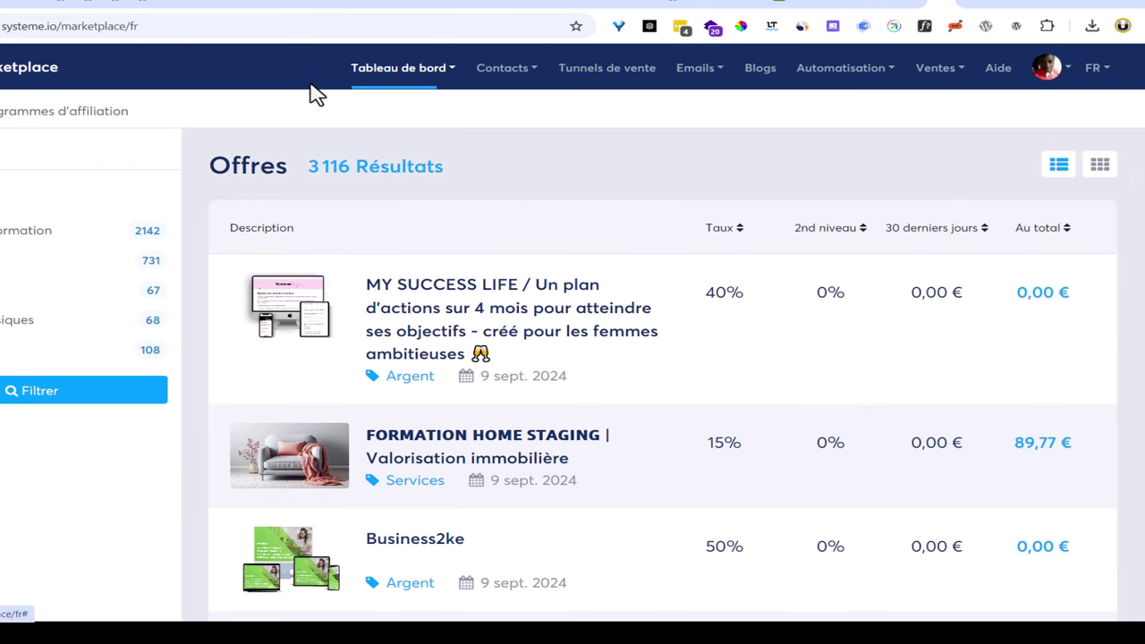
{"action": "mouse_move", "coordinate": [376, 72]}
{"action": "left_click", "coordinate": [1, 148]}
{"action": "type", "text": "abondance"}
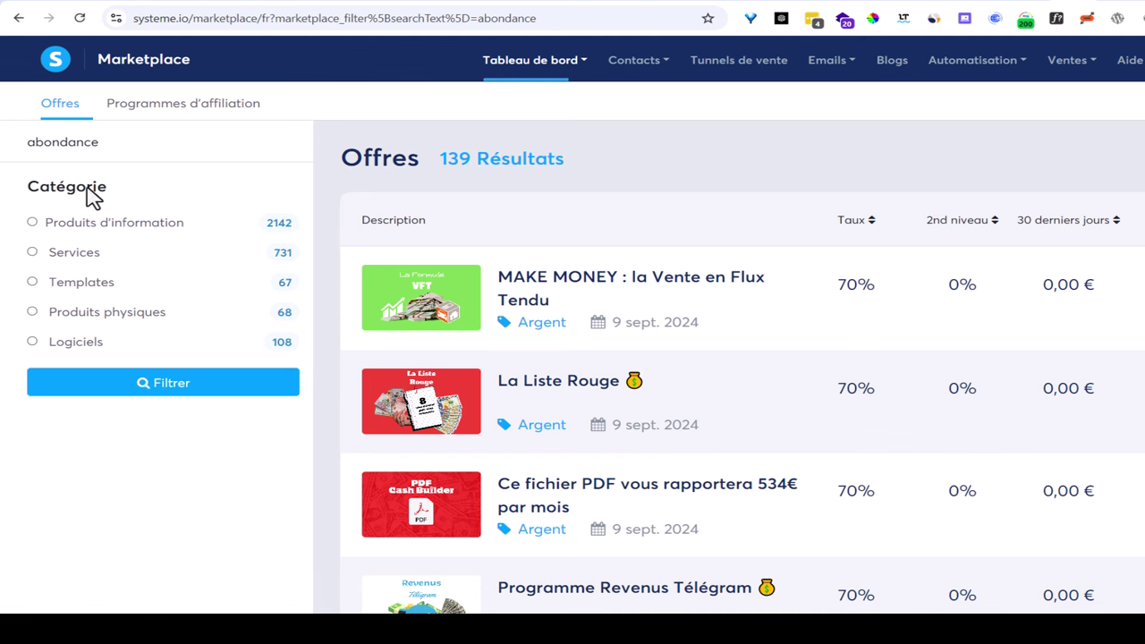
Look through the first page of abondance offers and their commission rates.
{"action": "scroll", "coordinate": [689, 375], "scroll_direction": "down", "scroll_amount": 3}
{"action": "scroll", "coordinate": [708, 375], "scroll_direction": "down", "scroll_amount": 5}
{"action": "scroll", "coordinate": [725, 370], "scroll_direction": "up", "scroll_amount": 7}
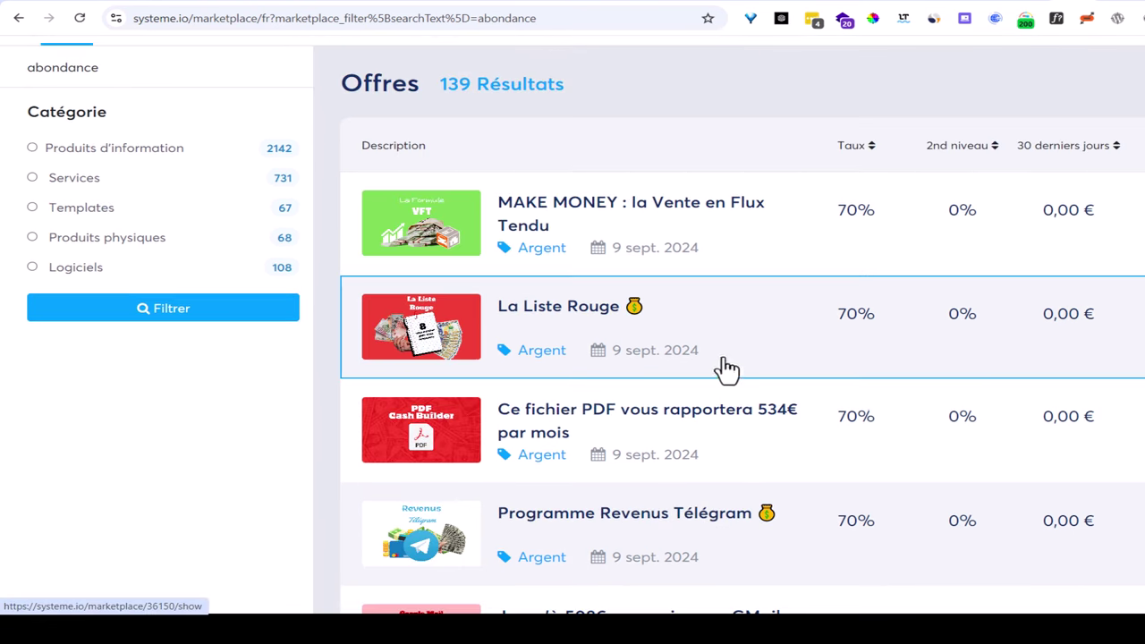
{"action": "scroll", "coordinate": [925, 389], "scroll_direction": "down", "scroll_amount": 7}
{"action": "scroll", "coordinate": [795, 340], "scroll_direction": "up", "scroll_amount": 7}
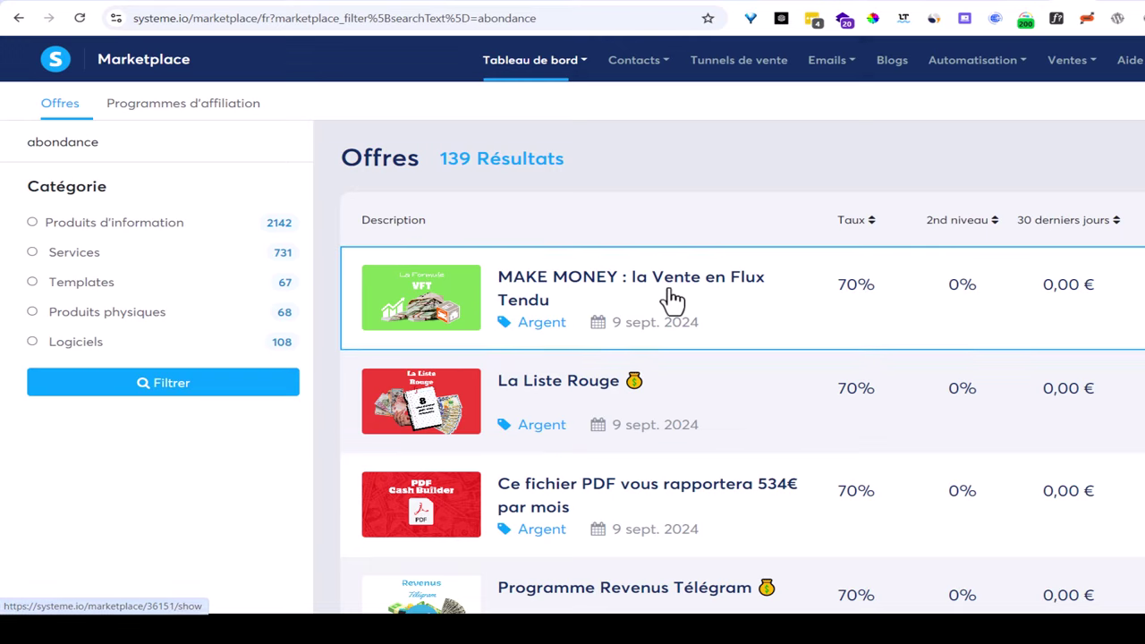
{"action": "scroll", "coordinate": [204, 170], "scroll_direction": "up", "scroll_amount": 1}
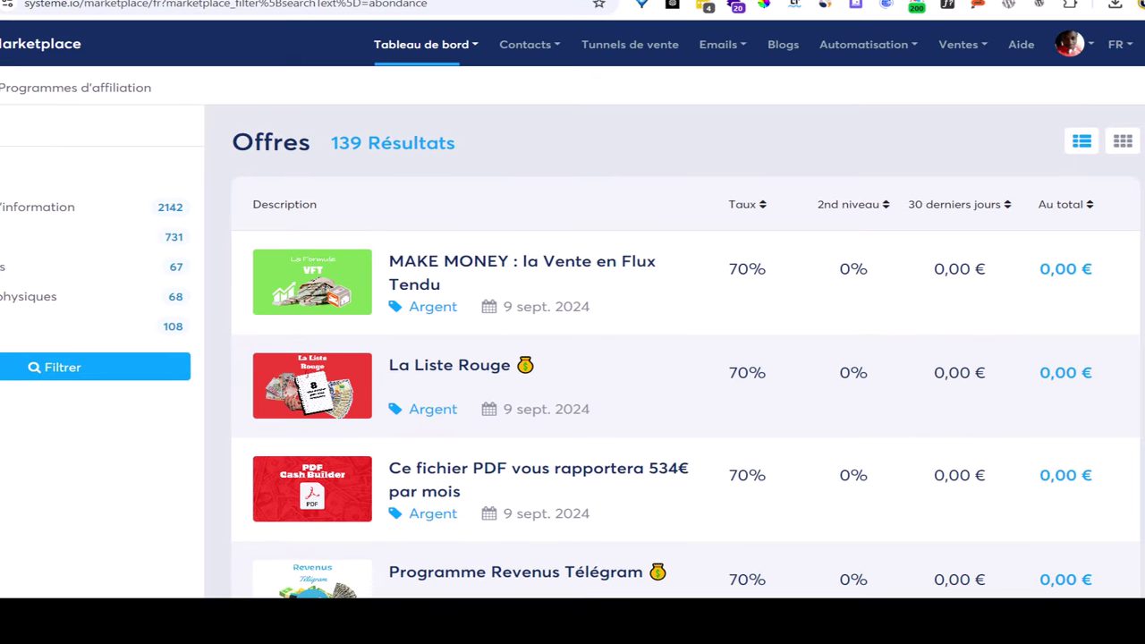
Go to results page 12 of the abondance offers and examine the total earnings of the listed products.
{"action": "scroll", "coordinate": [689, 318], "scroll_direction": "down", "scroll_amount": 10}
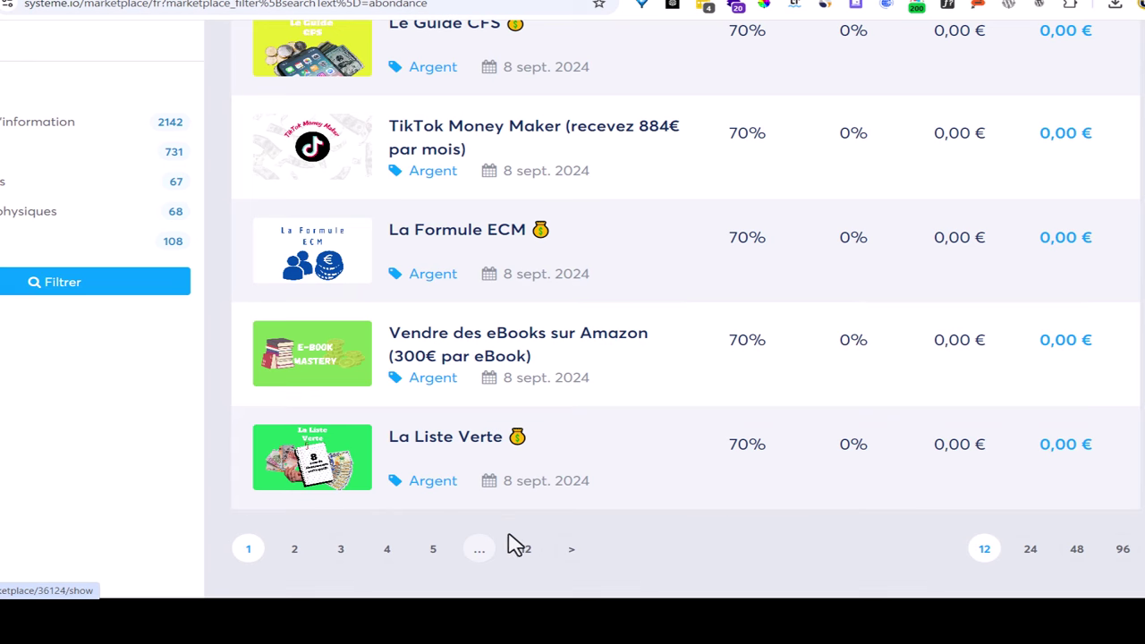
{"action": "left_click", "coordinate": [529, 544]}
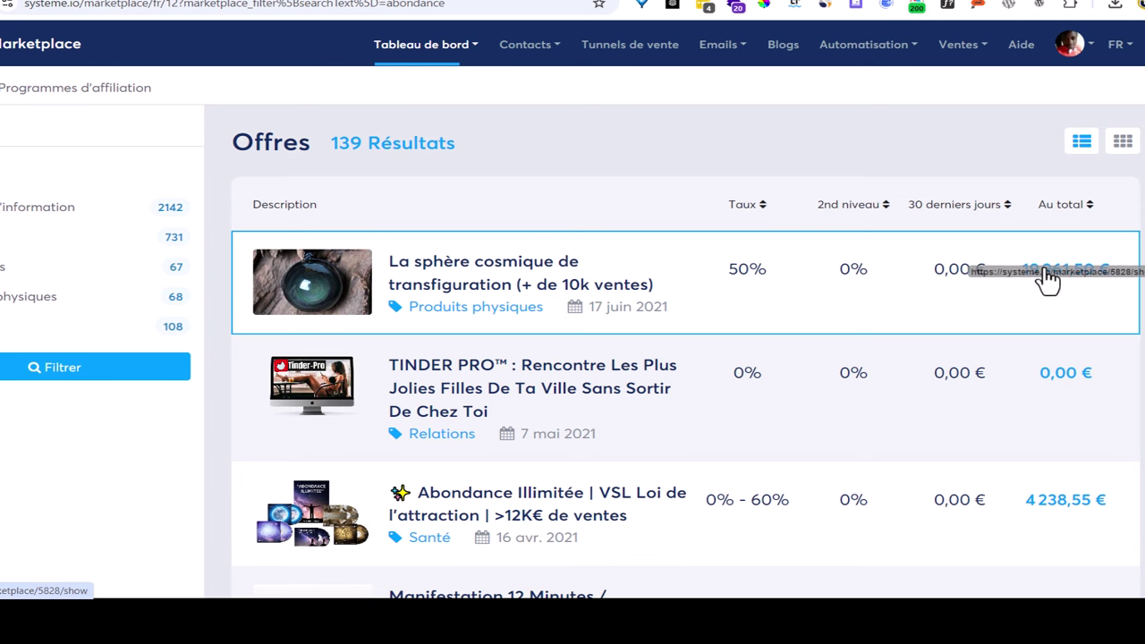
{"action": "scroll", "coordinate": [1029, 308], "scroll_direction": "down", "scroll_amount": 5}
{"action": "scroll", "coordinate": [1029, 308], "scroll_direction": "up", "scroll_amount": 5}
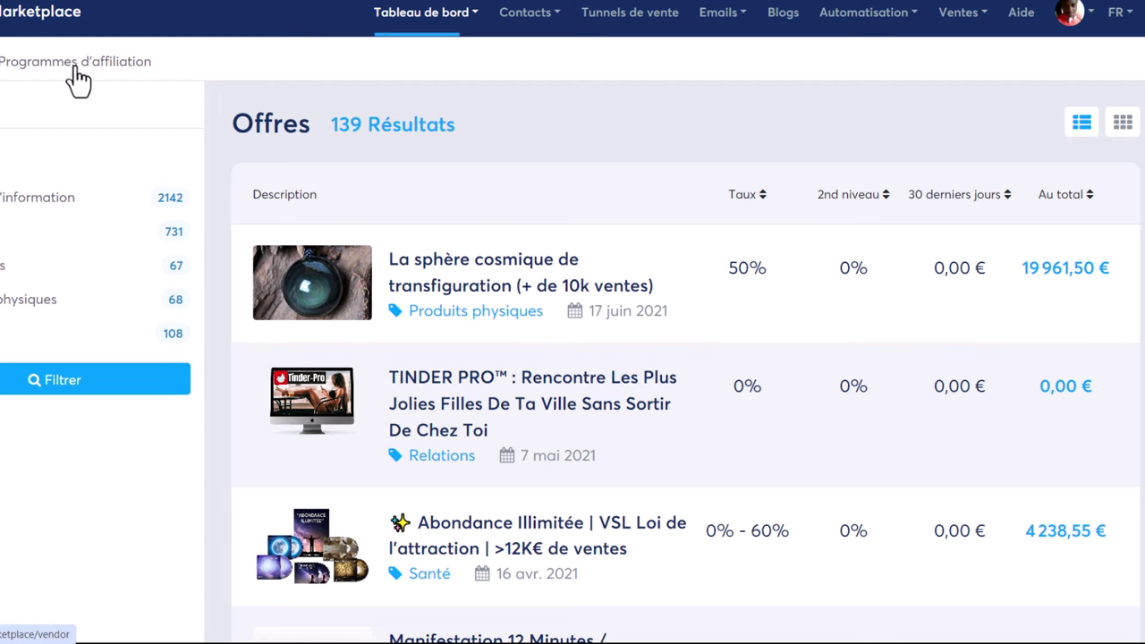
Open the marketplace's affiliate programs and compare the vendors' commission rates and earnings over the last 30 days.
{"action": "left_click", "coordinate": [76, 67]}
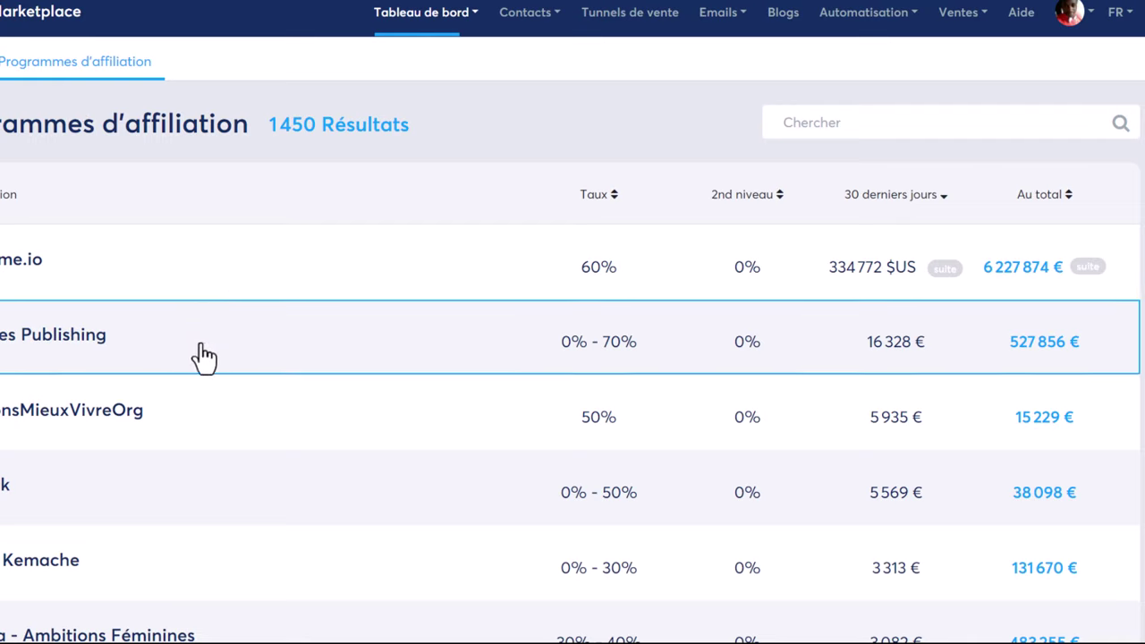
{"action": "scroll", "coordinate": [204, 359], "scroll_direction": "down", "scroll_amount": 3}
{"action": "scroll", "coordinate": [205, 359], "scroll_direction": "down", "scroll_amount": 1}
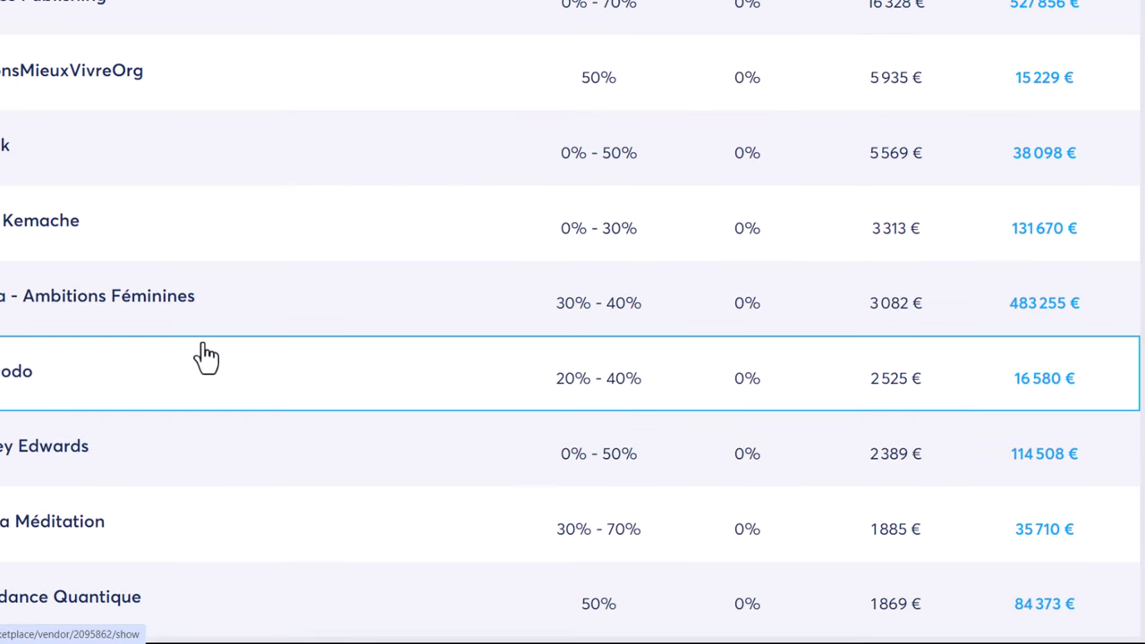
{"action": "scroll", "coordinate": [205, 359], "scroll_direction": "up", "scroll_amount": 4}
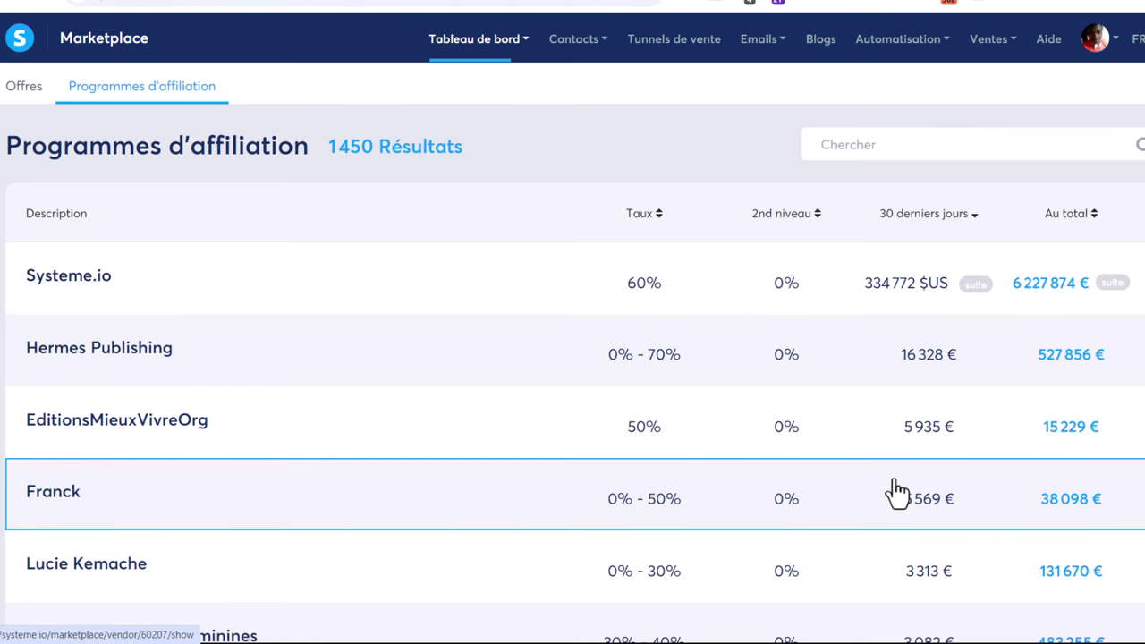
{"action": "scroll", "coordinate": [889, 482], "scroll_direction": "down", "scroll_amount": 2}
{"action": "scroll", "coordinate": [249, 358], "scroll_direction": "up", "scroll_amount": 1}
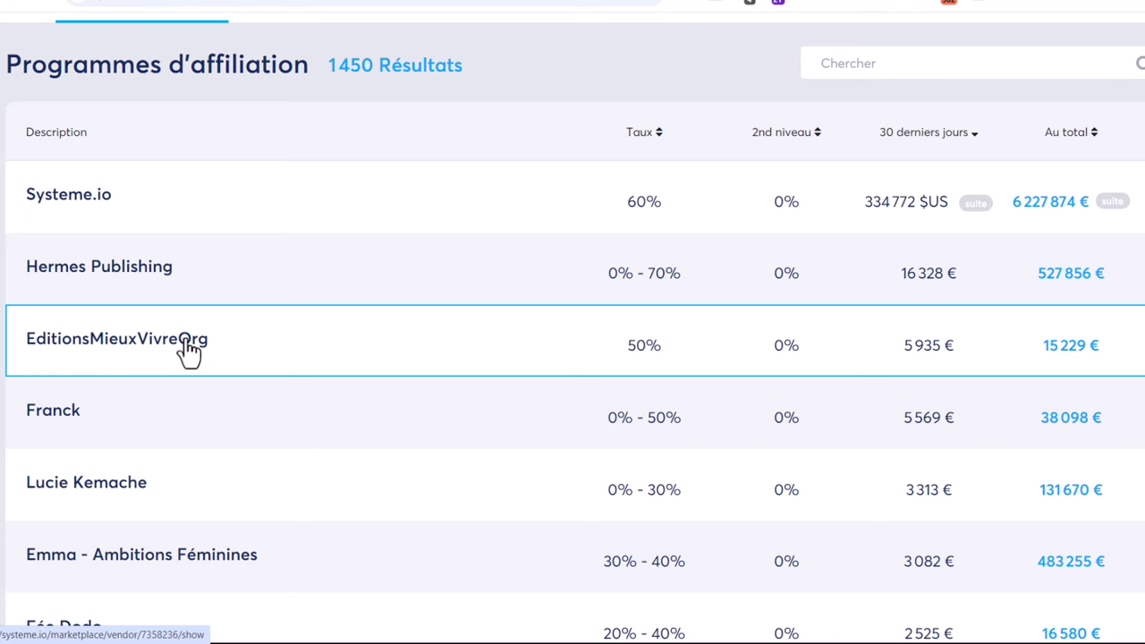
Open the Hermes Publishing affiliate program and look through its offers with their rates and earnings.
{"action": "left_click", "coordinate": [130, 281]}
{"action": "scroll", "coordinate": [474, 281], "scroll_direction": "down", "scroll_amount": 5}
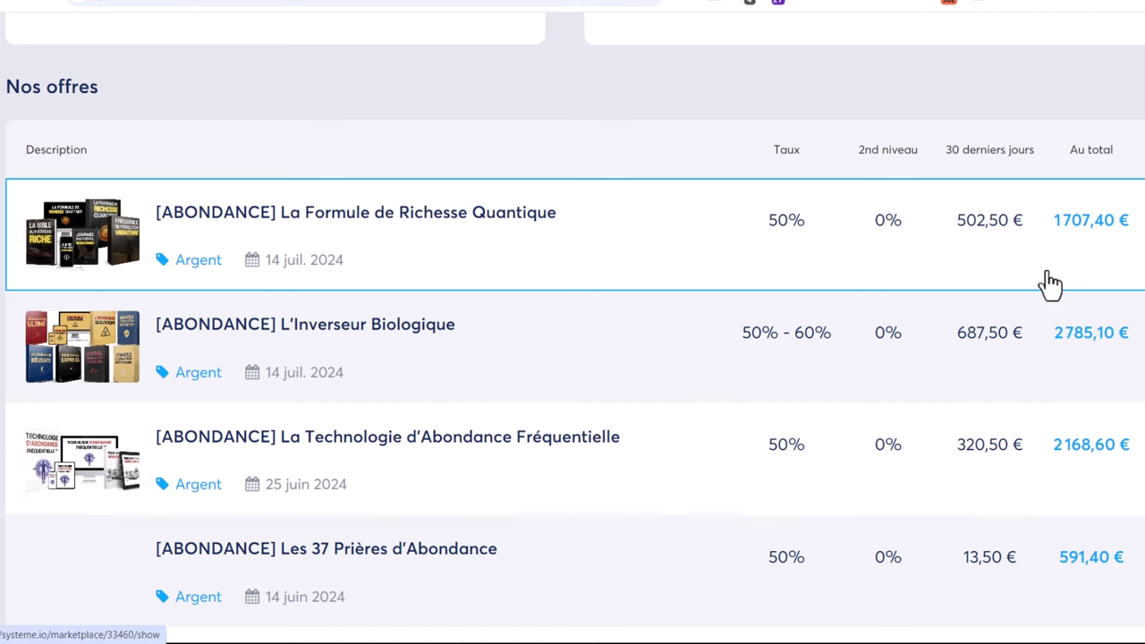
{"action": "scroll", "coordinate": [1048, 305], "scroll_direction": "down", "scroll_amount": 2}
{"action": "scroll", "coordinate": [1049, 315], "scroll_direction": "down", "scroll_amount": 5}
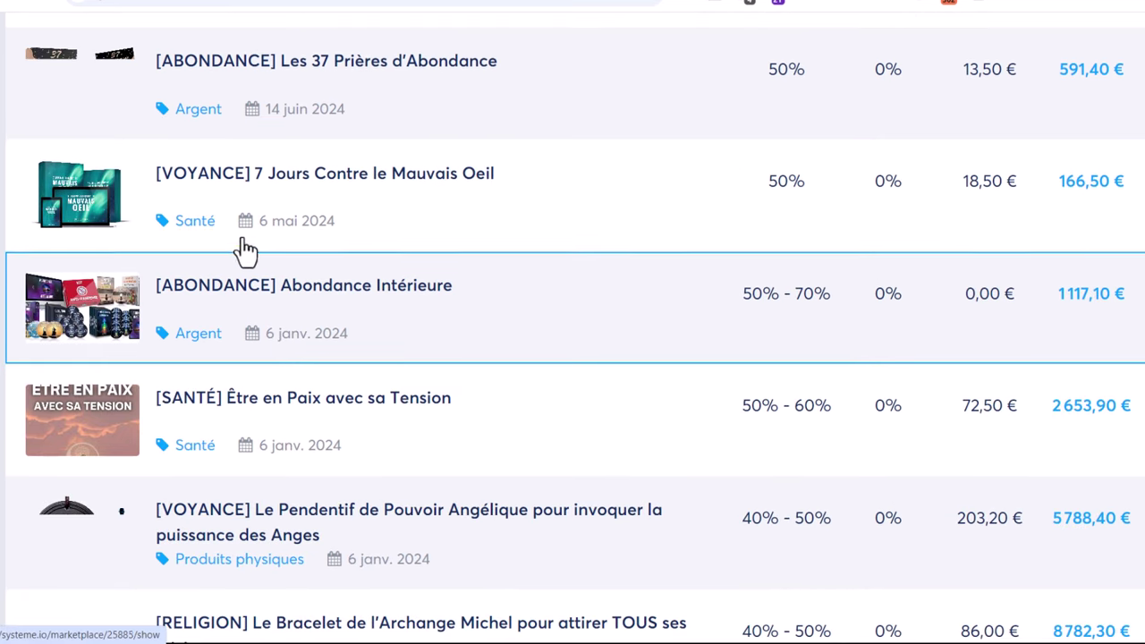
Compare the recent and total earnings of the Hermes Publishing abondance, voyance and santé offers and check the vendor's profile figures.
{"action": "scroll", "coordinate": [444, 318], "scroll_direction": "up", "scroll_amount": 6}
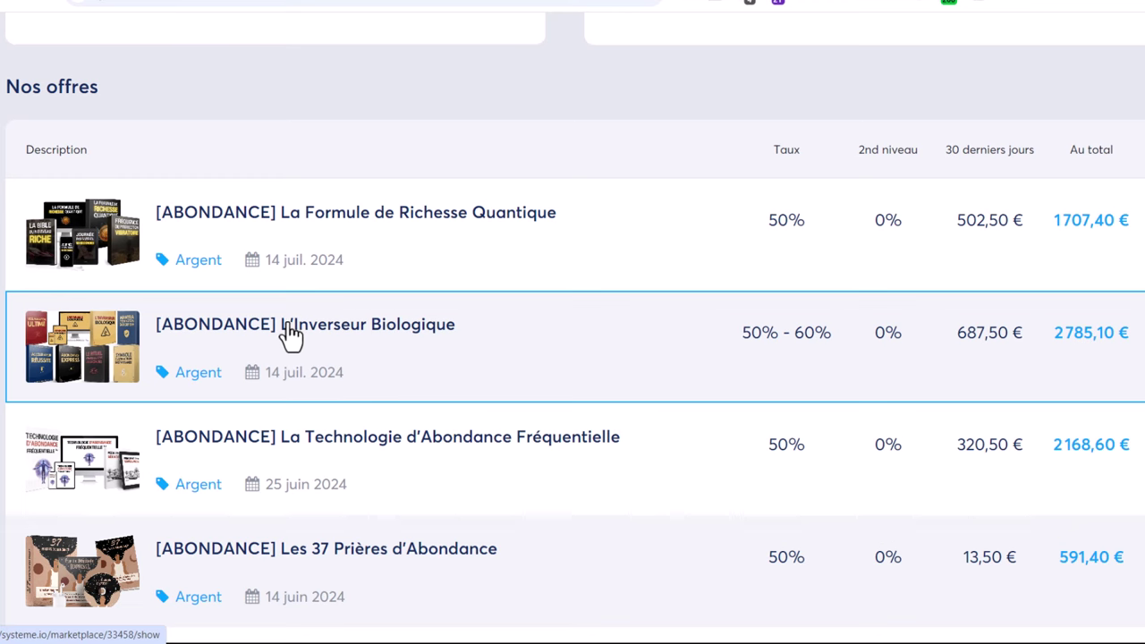
{"action": "scroll", "coordinate": [292, 333], "scroll_direction": "down", "scroll_amount": 5}
{"action": "scroll", "coordinate": [292, 333], "scroll_direction": "up", "scroll_amount": 3}
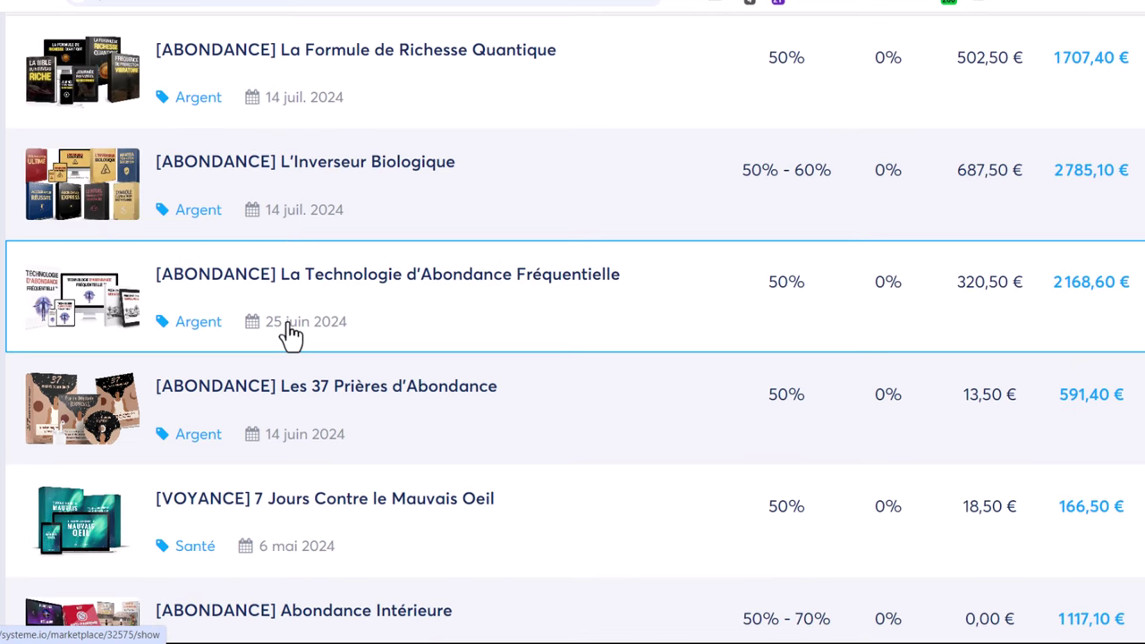
{"action": "scroll", "coordinate": [292, 333], "scroll_direction": "down", "scroll_amount": 7}
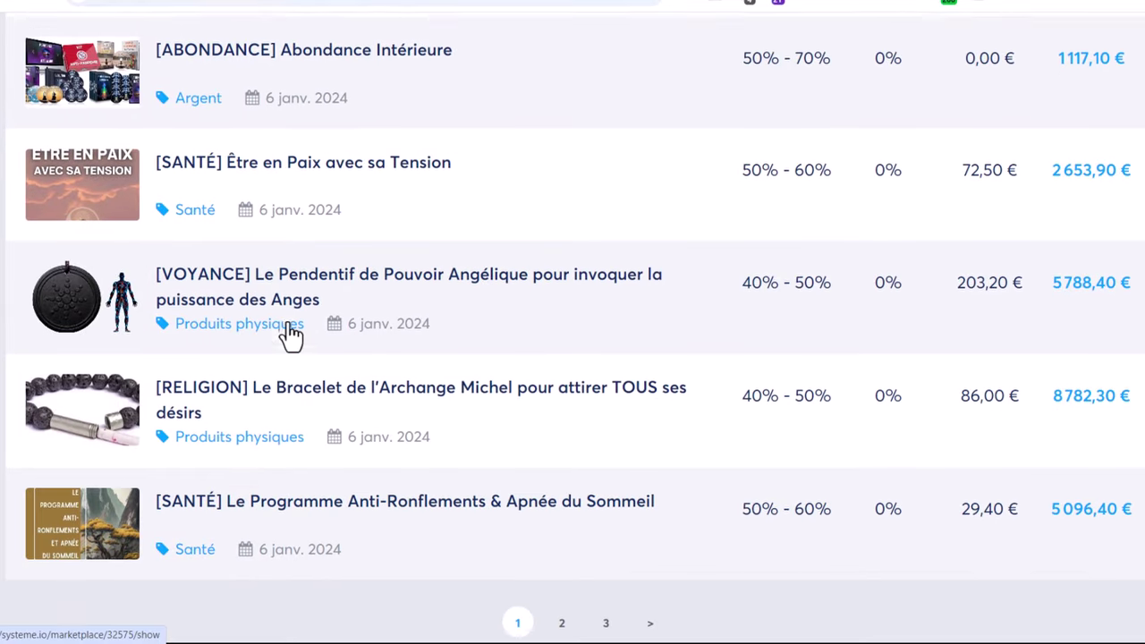
{"action": "scroll", "coordinate": [296, 333], "scroll_direction": "up", "scroll_amount": 15}
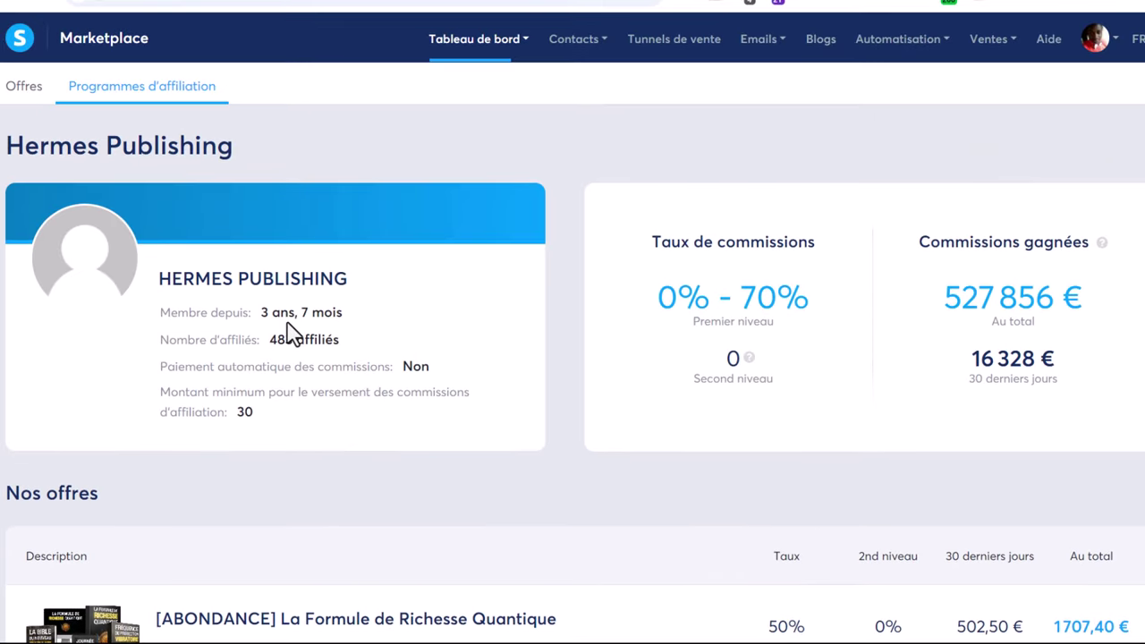
{"action": "scroll", "coordinate": [281, 331], "scroll_direction": "down", "scroll_amount": 2}
{"action": "scroll", "coordinate": [282, 349], "scroll_direction": "up", "scroll_amount": 2}
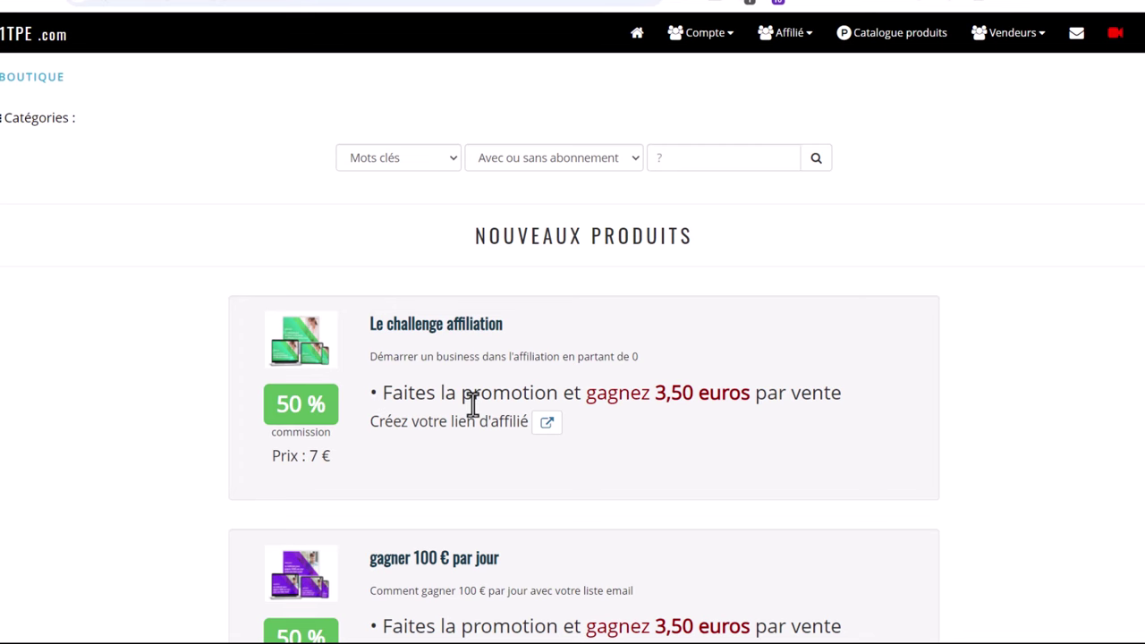
Switch to 1TPE, search its product catalogue for abondance and examine the product details of Manifestation Ek Chuah.
{"action": "scroll", "coordinate": [474, 398], "scroll_direction": "down", "scroll_amount": 8}
{"action": "scroll", "coordinate": [478, 397], "scroll_direction": "up", "scroll_amount": 4}
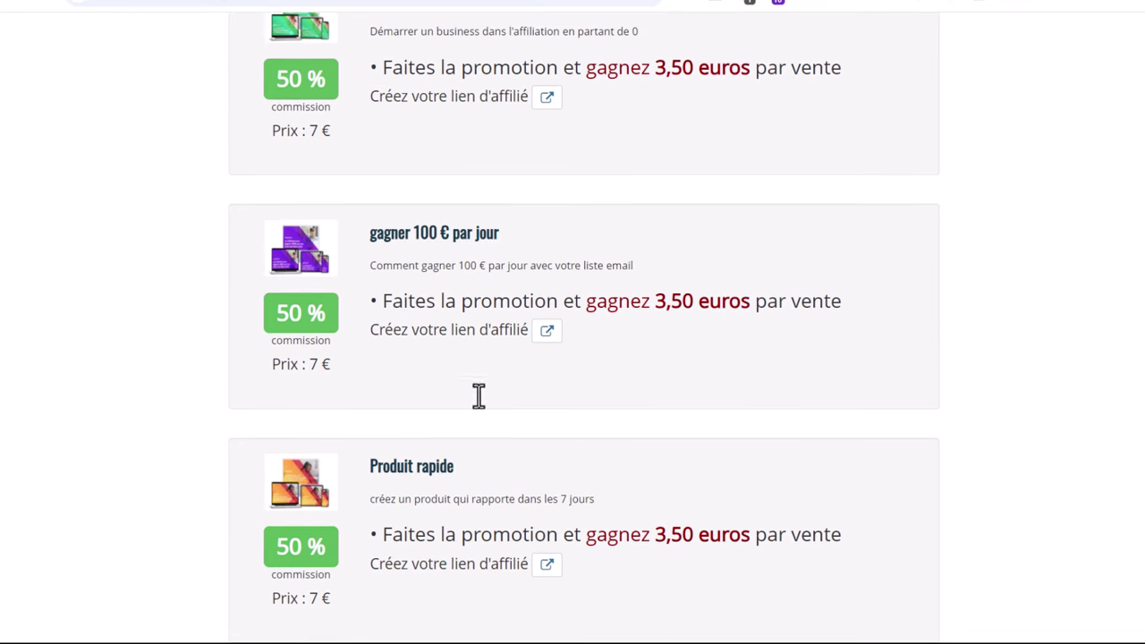
{"action": "scroll", "coordinate": [479, 396], "scroll_direction": "up", "scroll_amount": 4}
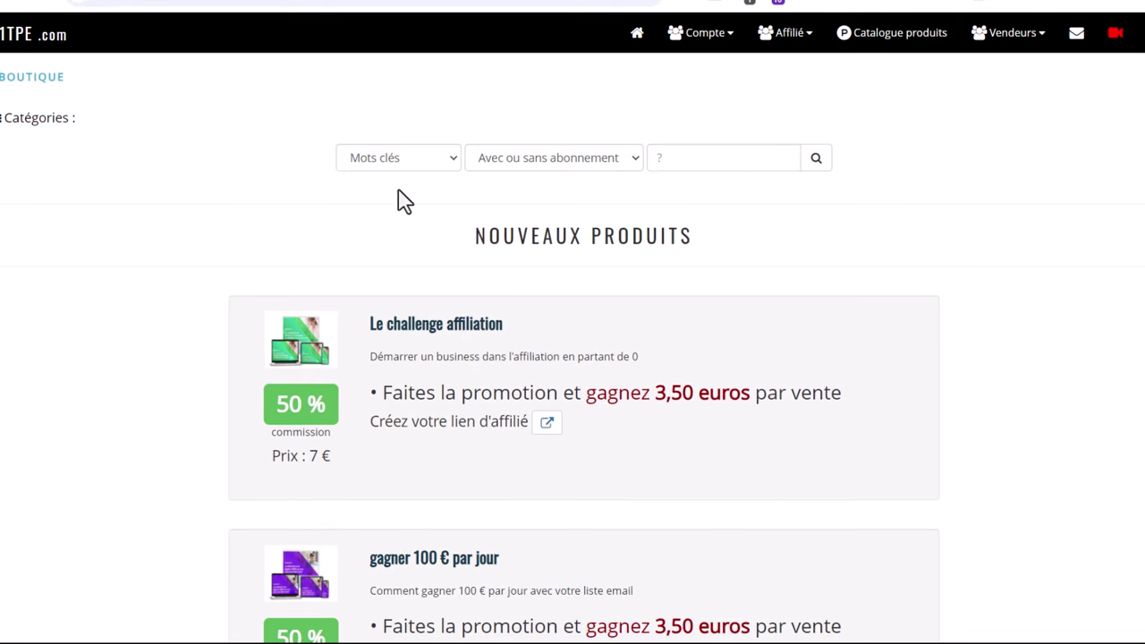
{"action": "left_click", "coordinate": [713, 158]}
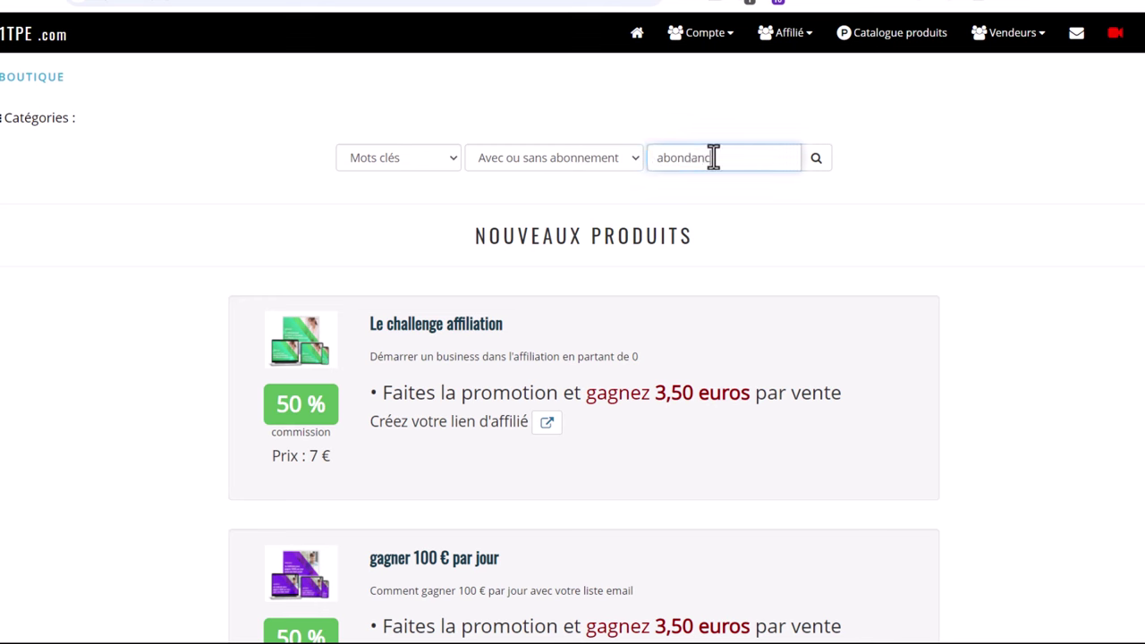
{"action": "type", "text": "abondance"}
{"action": "left_click", "coordinate": [816, 168]}
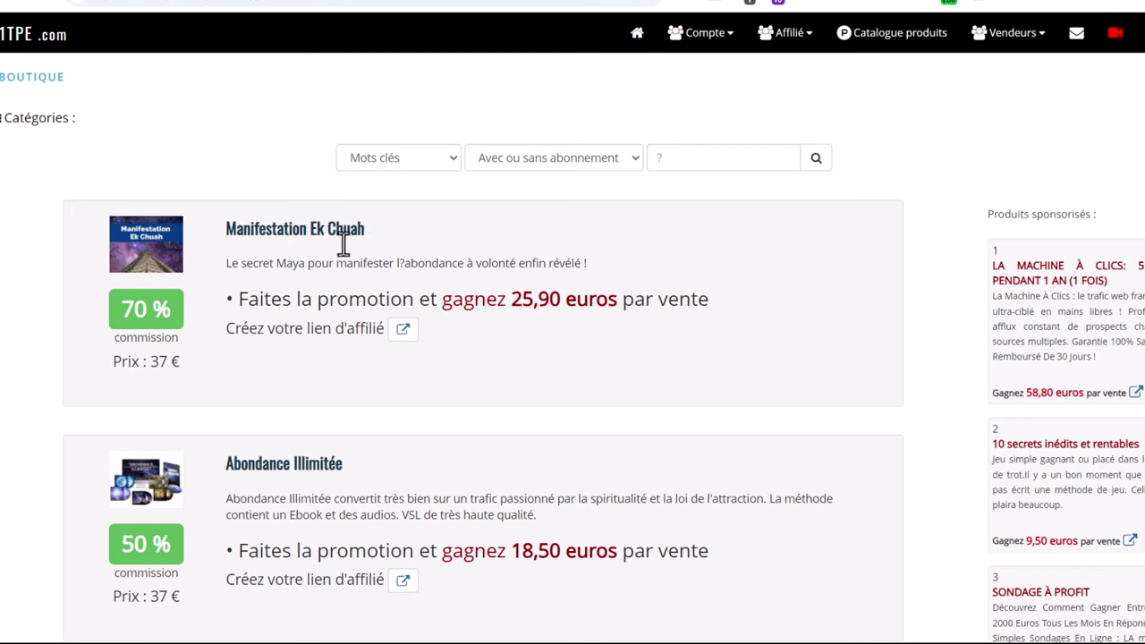
{"action": "left_click", "coordinate": [404, 329]}
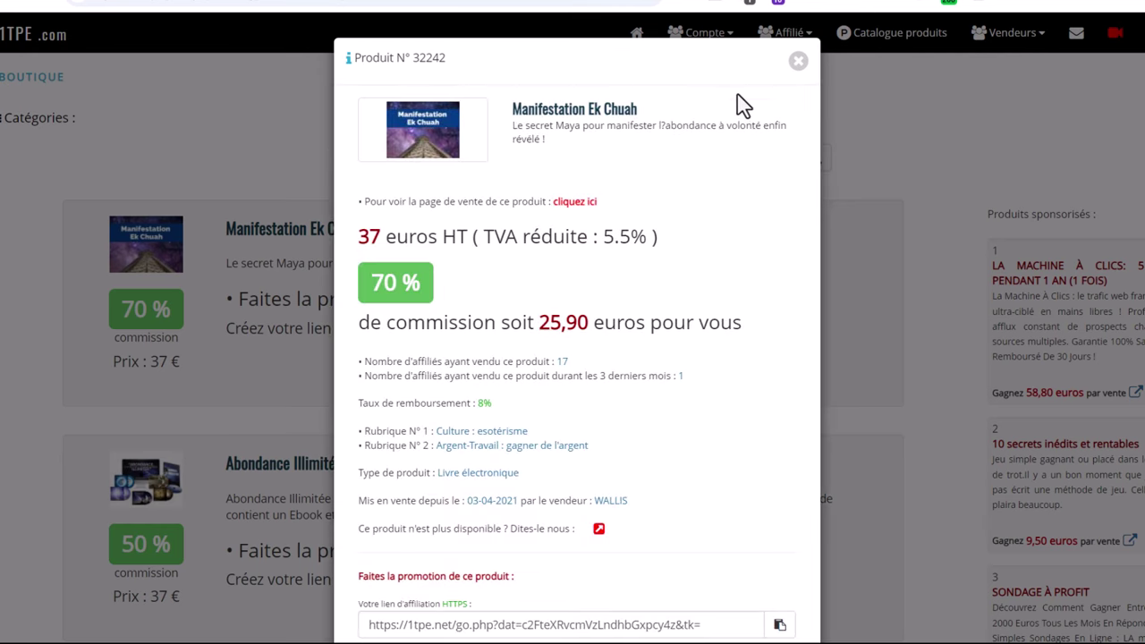
{"action": "left_click", "coordinate": [793, 70]}
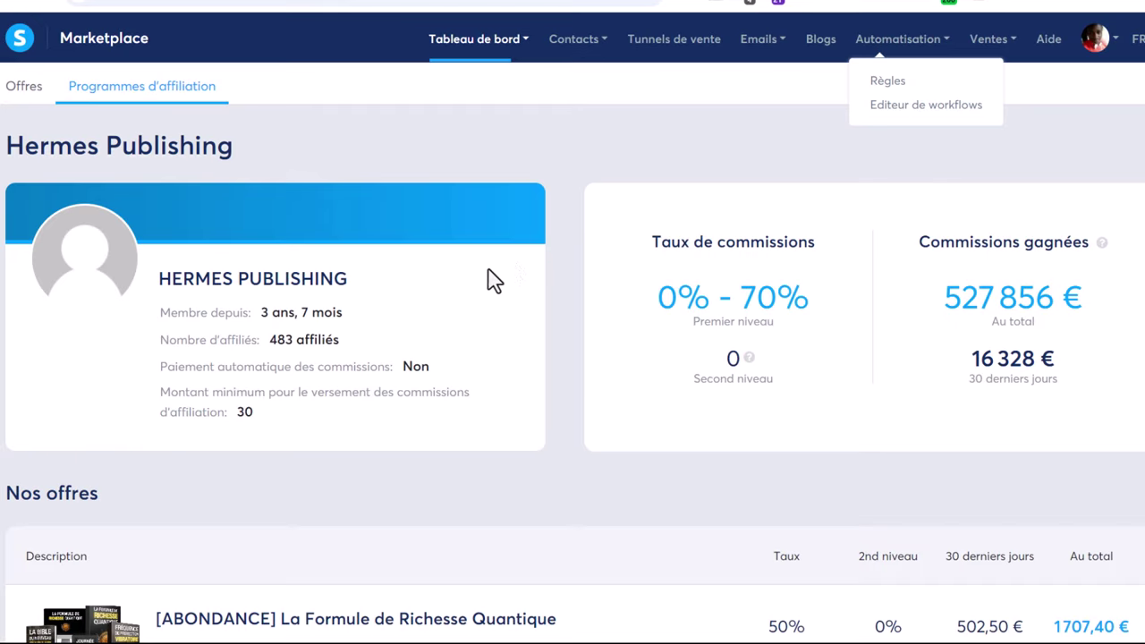
Return to the Hermes Publishing offers on Systeme.io and open the La Formule de Richesse Quantique offer.
{"action": "scroll", "coordinate": [421, 486], "scroll_direction": "down", "scroll_amount": 4}
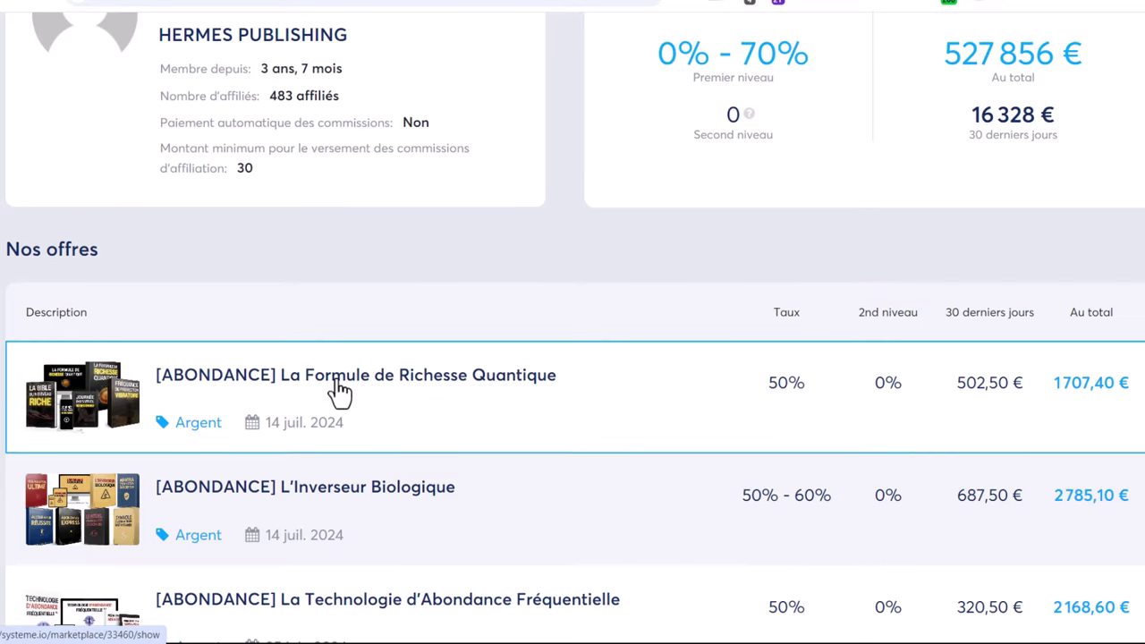
{"action": "left_click", "coordinate": [340, 391]}
{"action": "scroll", "coordinate": [358, 376], "scroll_direction": "down", "scroll_amount": 2}
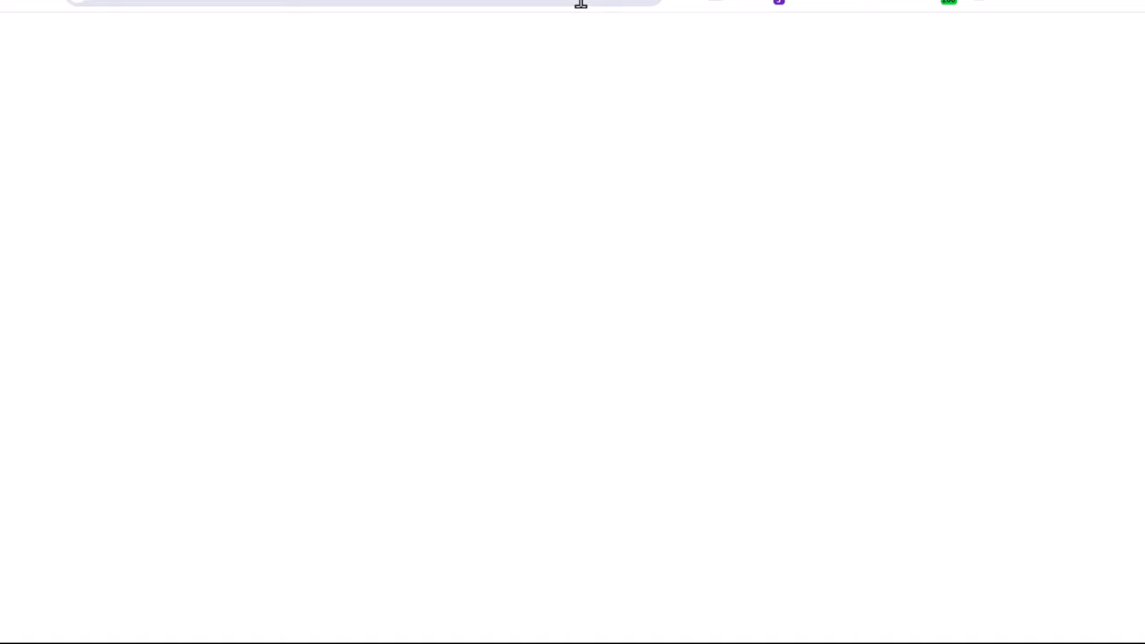
Examine the abondance sales page, including its headline, video presentation, cited sources and link to the written presentation.
{"action": "left_click", "coordinate": [583, 1]}
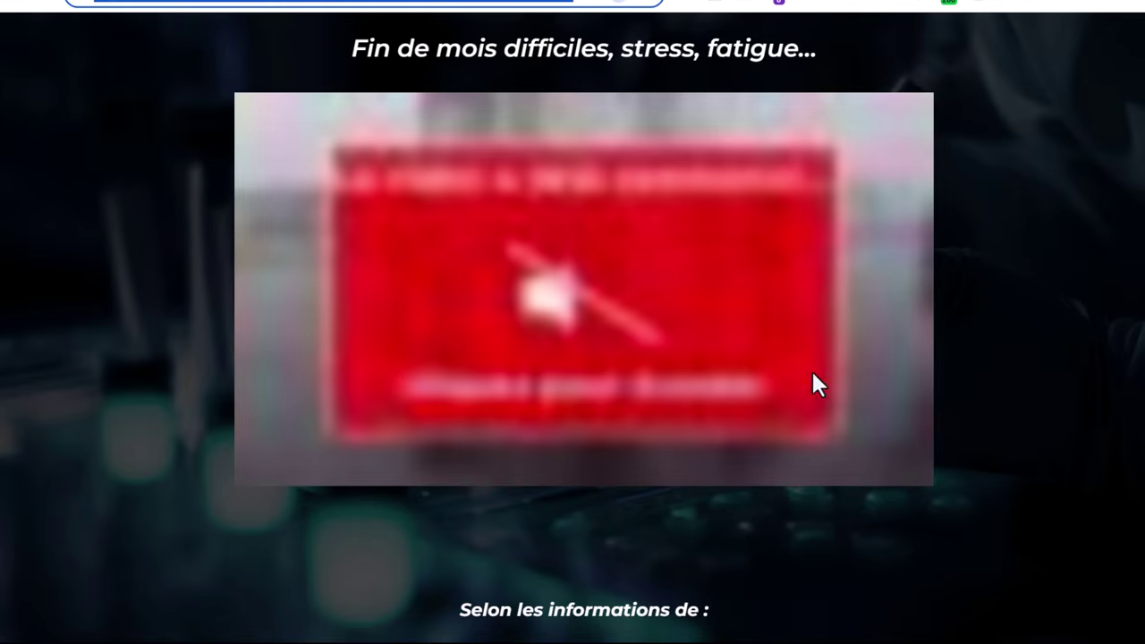
{"action": "scroll", "coordinate": [838, 504], "scroll_direction": "down", "scroll_amount": 2}
{"action": "scroll", "coordinate": [837, 504], "scroll_direction": "up", "scroll_amount": 3}
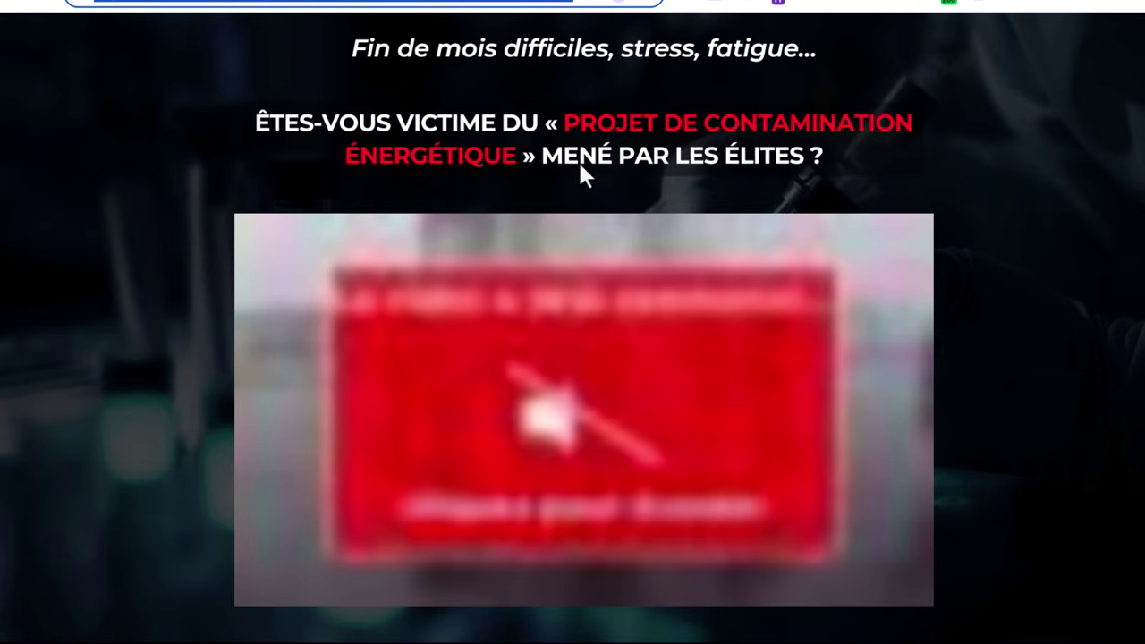
{"action": "scroll", "coordinate": [908, 204], "scroll_direction": "down", "scroll_amount": 3}
{"action": "scroll", "coordinate": [908, 204], "scroll_direction": "down", "scroll_amount": 1}
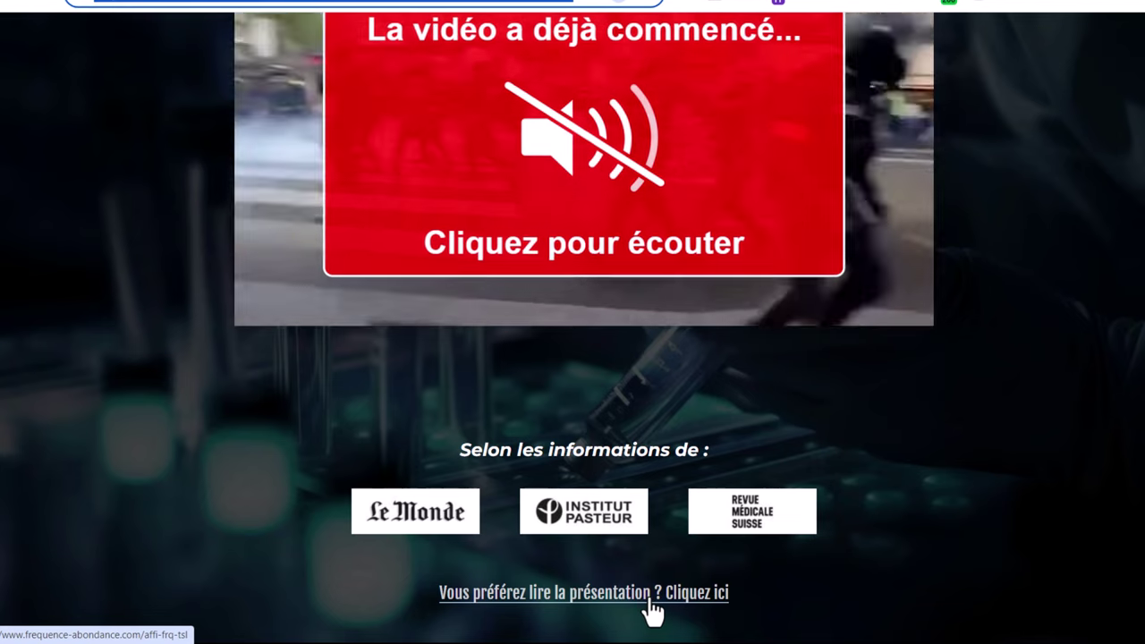
{"action": "scroll", "coordinate": [648, 614], "scroll_direction": "up", "scroll_amount": 3}
{"action": "scroll", "coordinate": [649, 614], "scroll_direction": "down", "scroll_amount": 3}
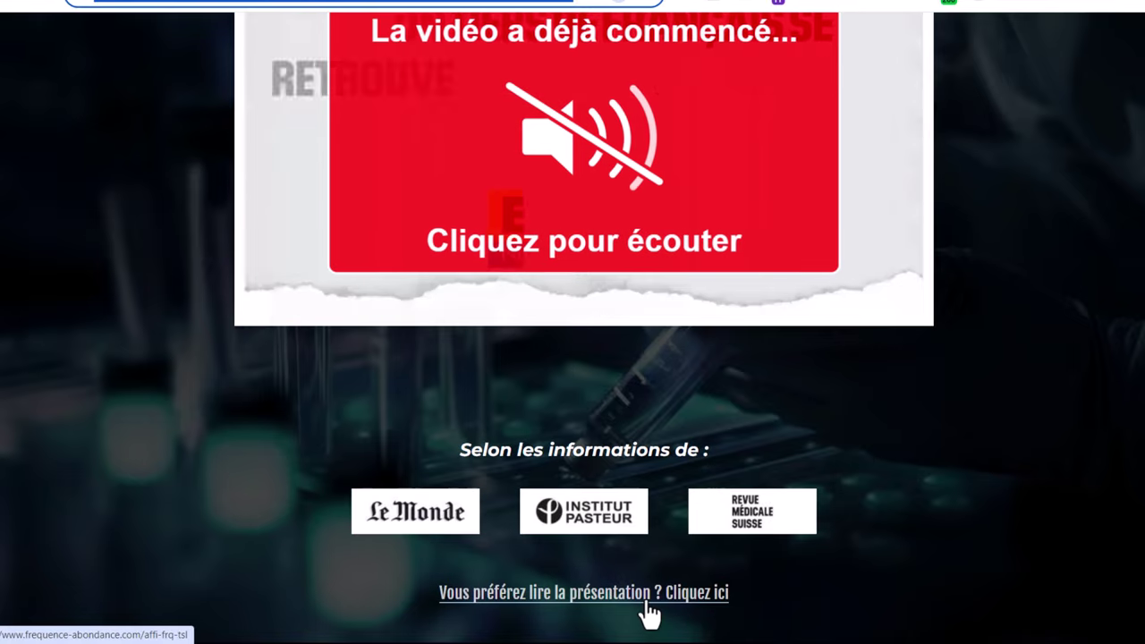
{"action": "scroll", "coordinate": [757, 573], "scroll_direction": "up", "scroll_amount": 3}
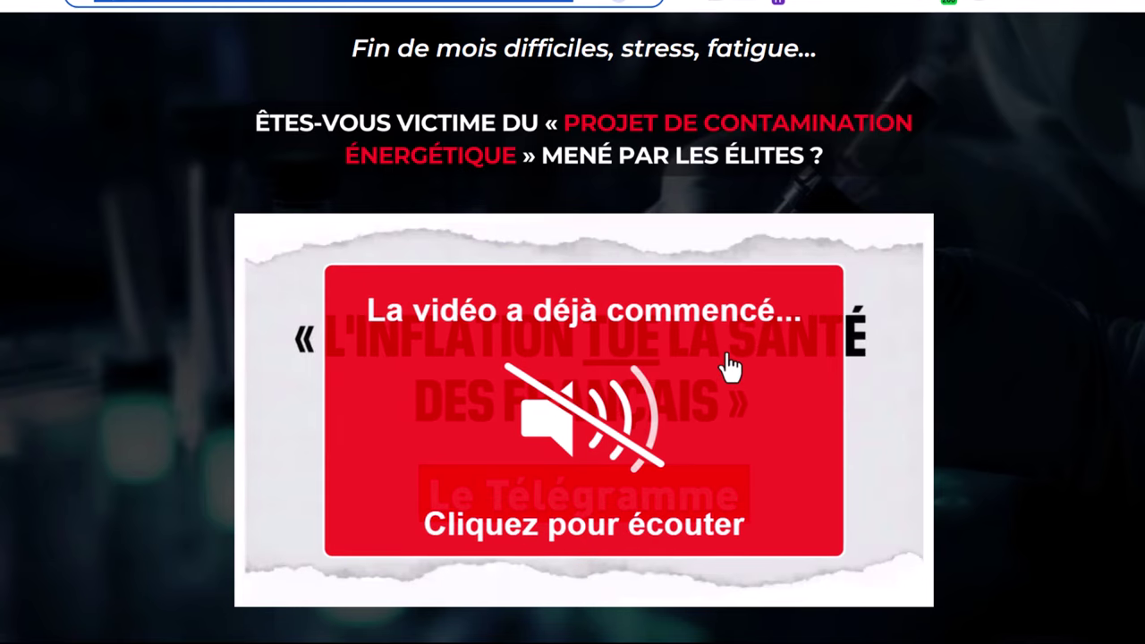
{"action": "scroll", "coordinate": [729, 365], "scroll_direction": "down", "scroll_amount": 3}
{"action": "scroll", "coordinate": [808, 224], "scroll_direction": "up", "scroll_amount": 3}
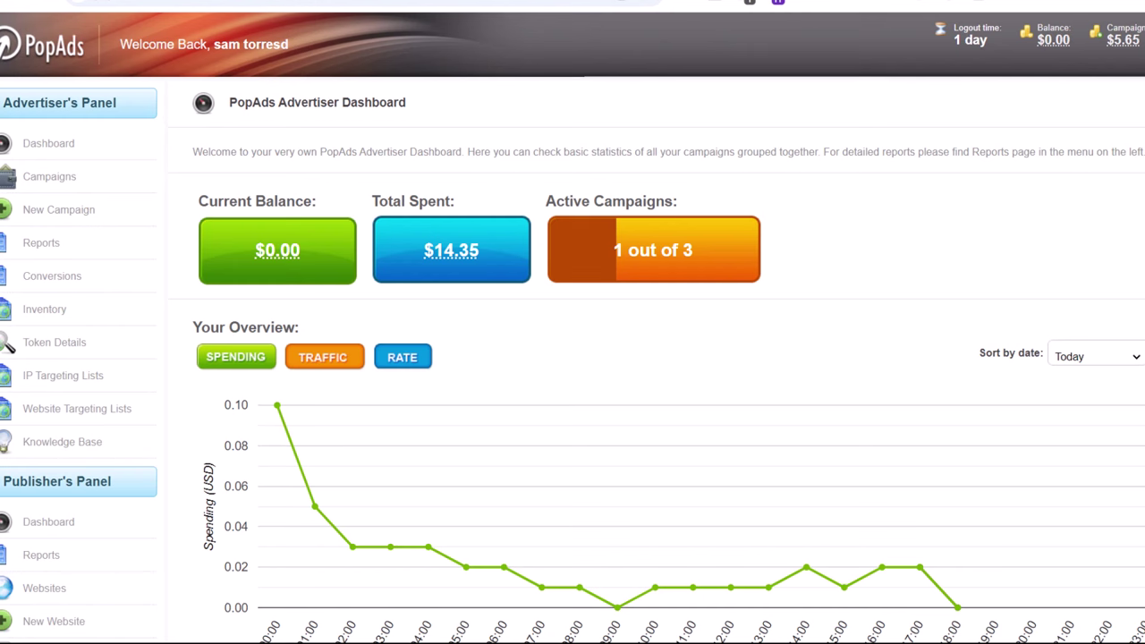
Switch to PopAds and look over the advertiser dashboard's balance, total spent, active campaigns and spending overview.
{"action": "scroll", "coordinate": [173, 136], "scroll_direction": "down", "scroll_amount": 2}
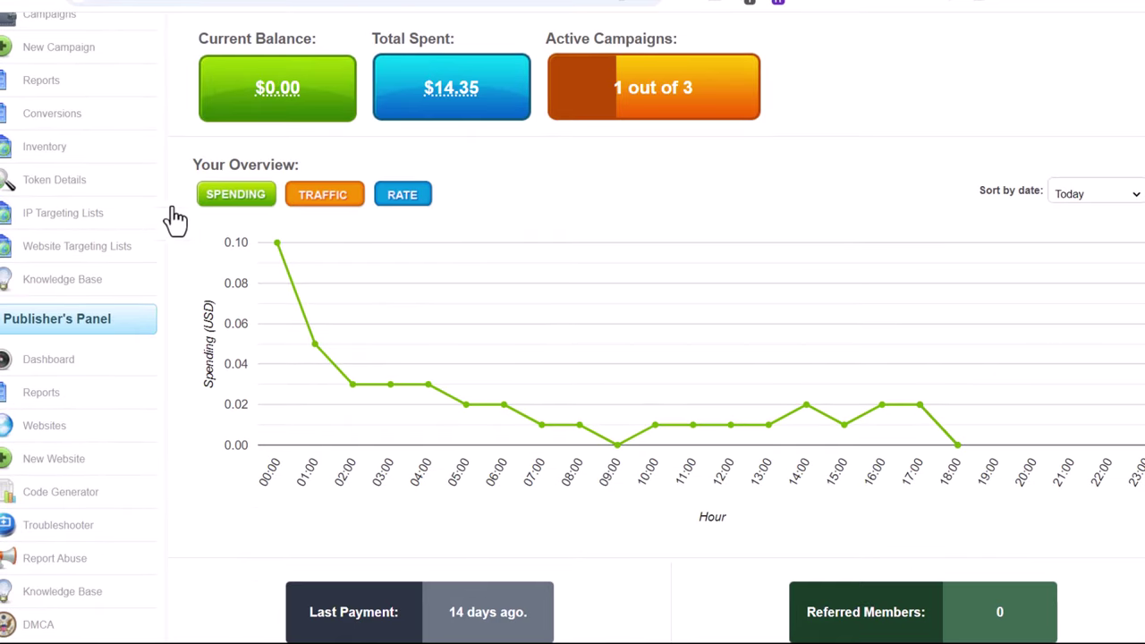
{"action": "scroll", "coordinate": [169, 217], "scroll_direction": "up", "scroll_amount": 2}
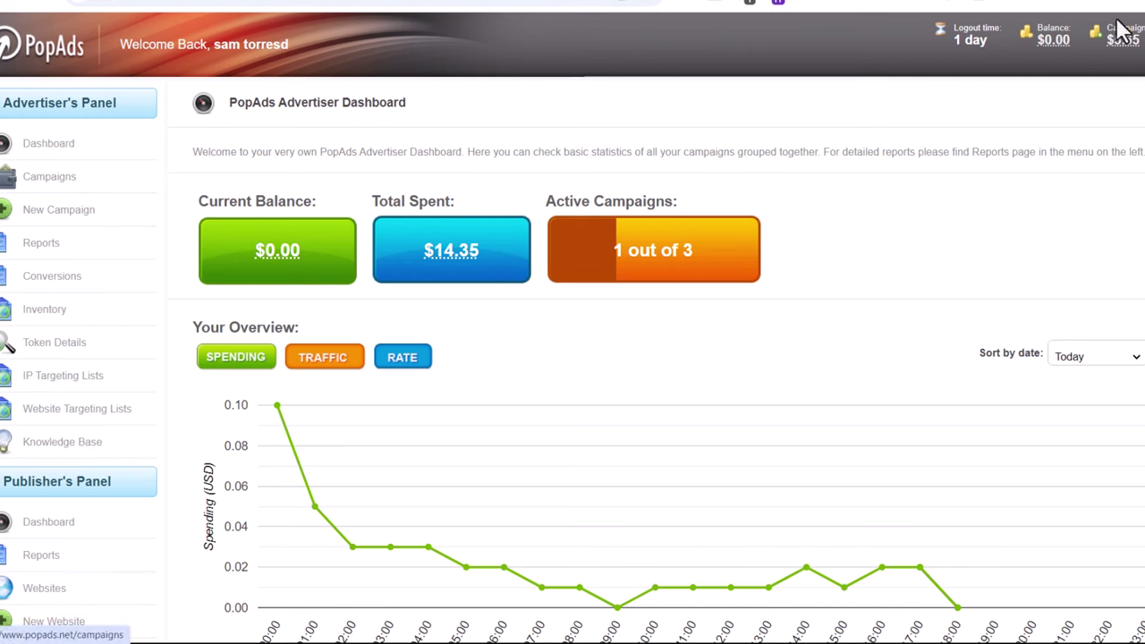
{"action": "scroll", "coordinate": [517, 468], "scroll_direction": "down", "scroll_amount": 5}
{"action": "scroll", "coordinate": [517, 468], "scroll_direction": "up", "scroll_amount": 5}
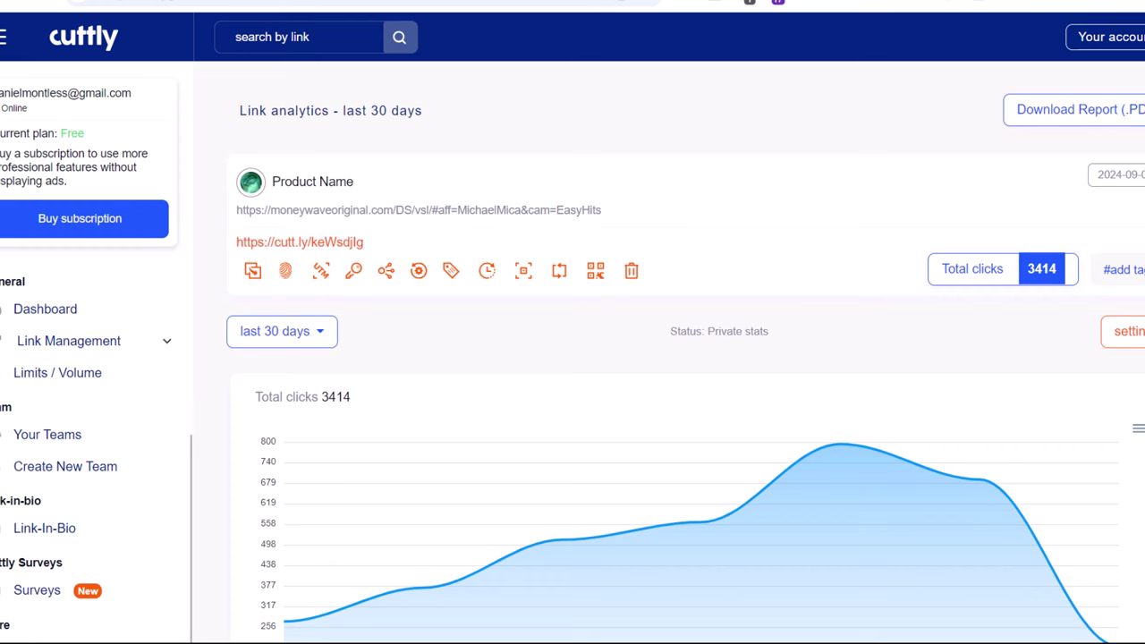
Switch to Cuttly and copy the short link of the moneywaveoriginal.com entry from the dashboard's link list.
{"action": "left_click", "coordinate": [90, 56]}
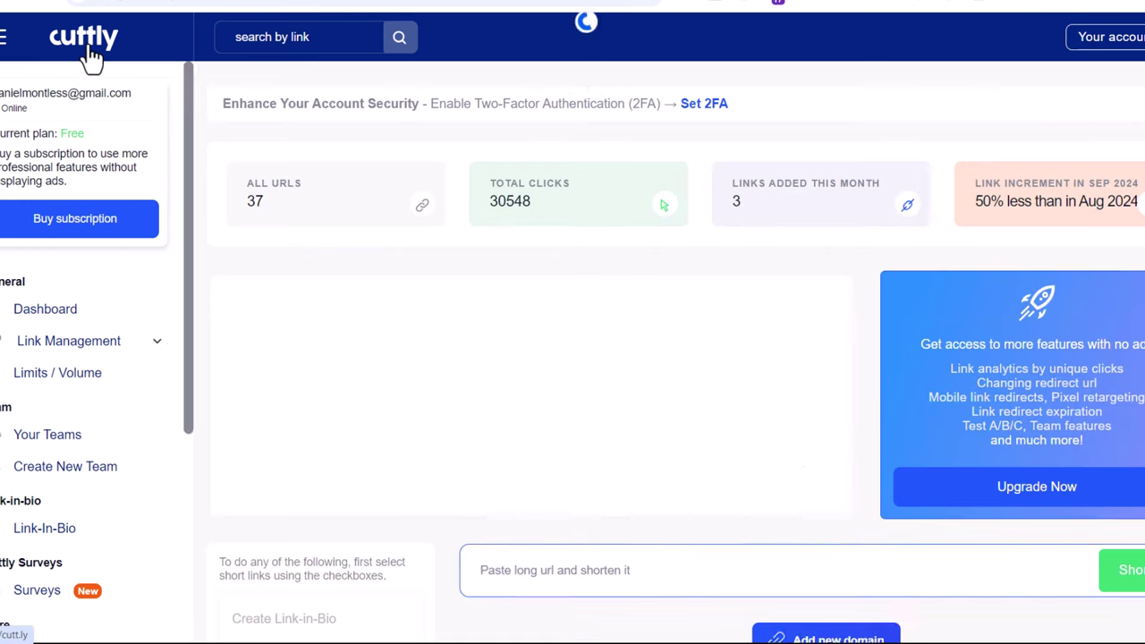
{"action": "scroll", "coordinate": [563, 366], "scroll_direction": "down", "scroll_amount": 8}
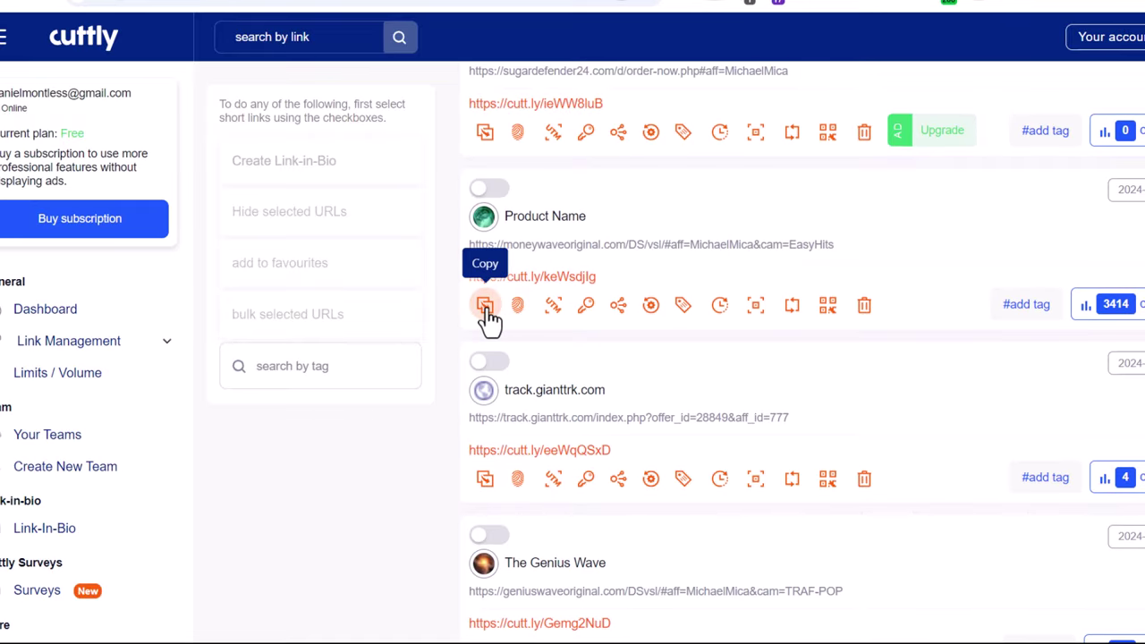
{"action": "left_click", "coordinate": [485, 306]}
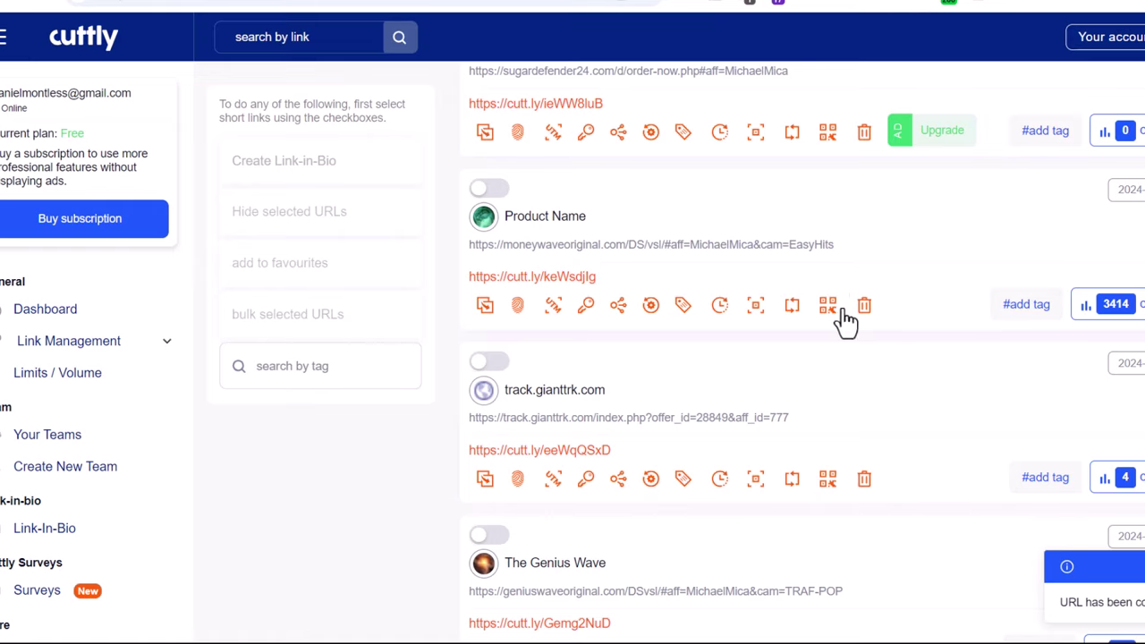
{"action": "scroll", "coordinate": [846, 320], "scroll_direction": "up", "scroll_amount": 8}
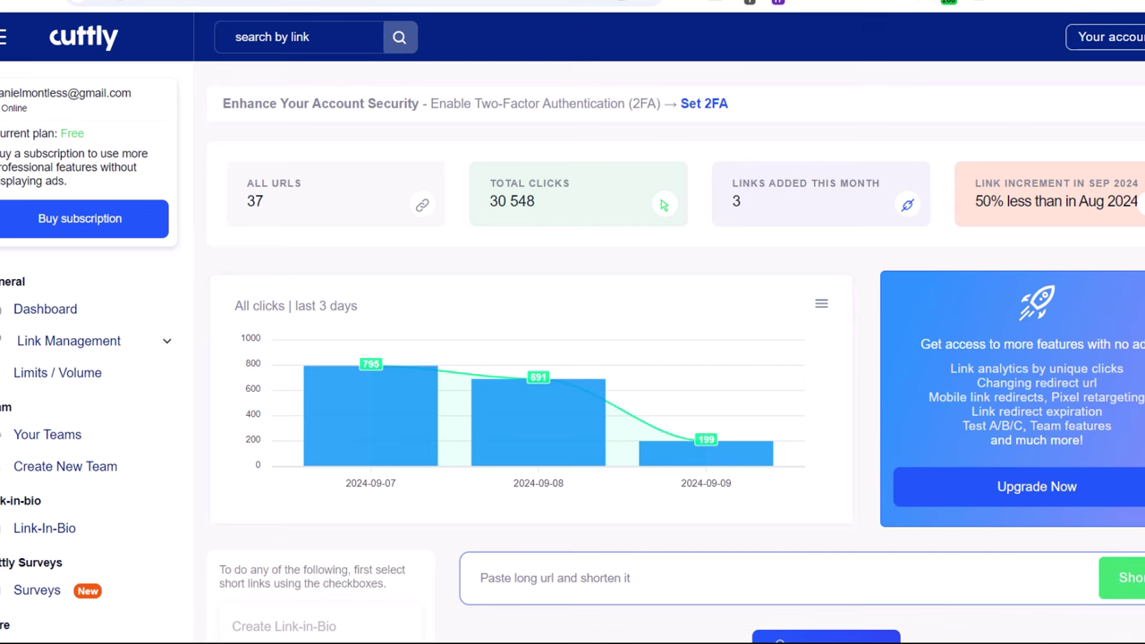
Switch to PopAds and start a new campaign named Abondance with the copied Cuttly short link as its URL.
{"action": "left_click", "coordinate": [949, 3]}
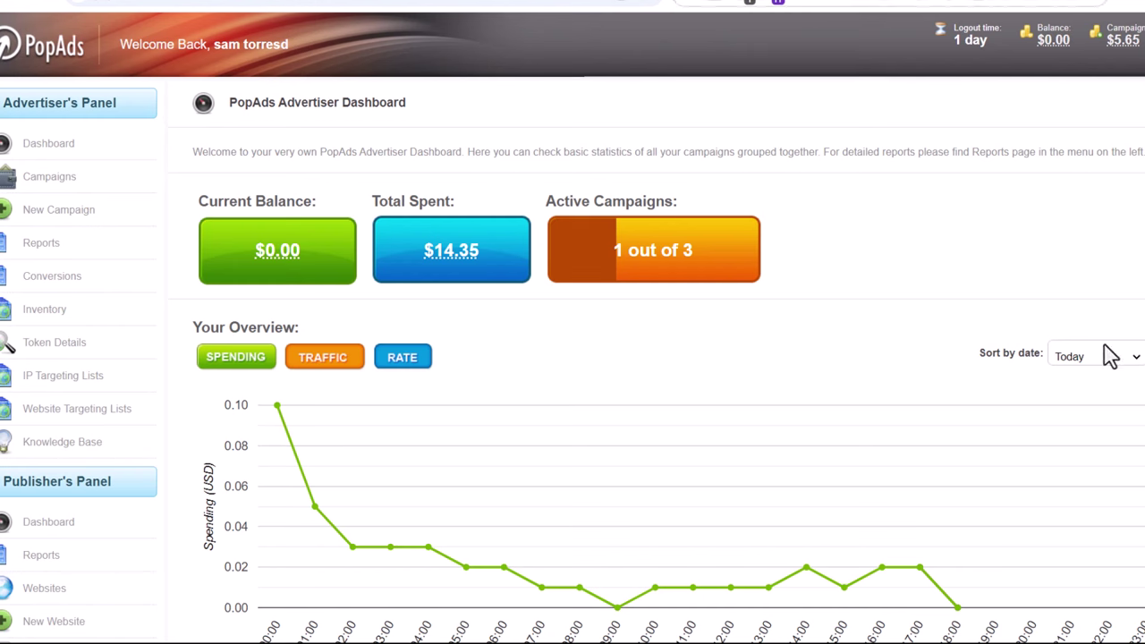
{"action": "left_click", "coordinate": [53, 211]}
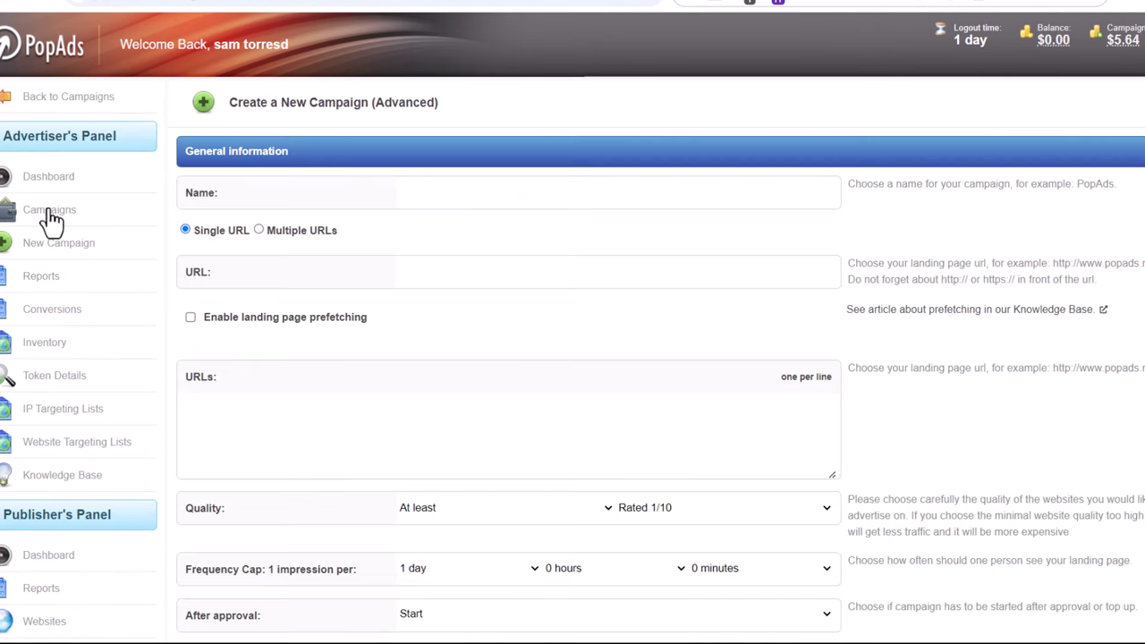
{"action": "left_click", "coordinate": [455, 215]}
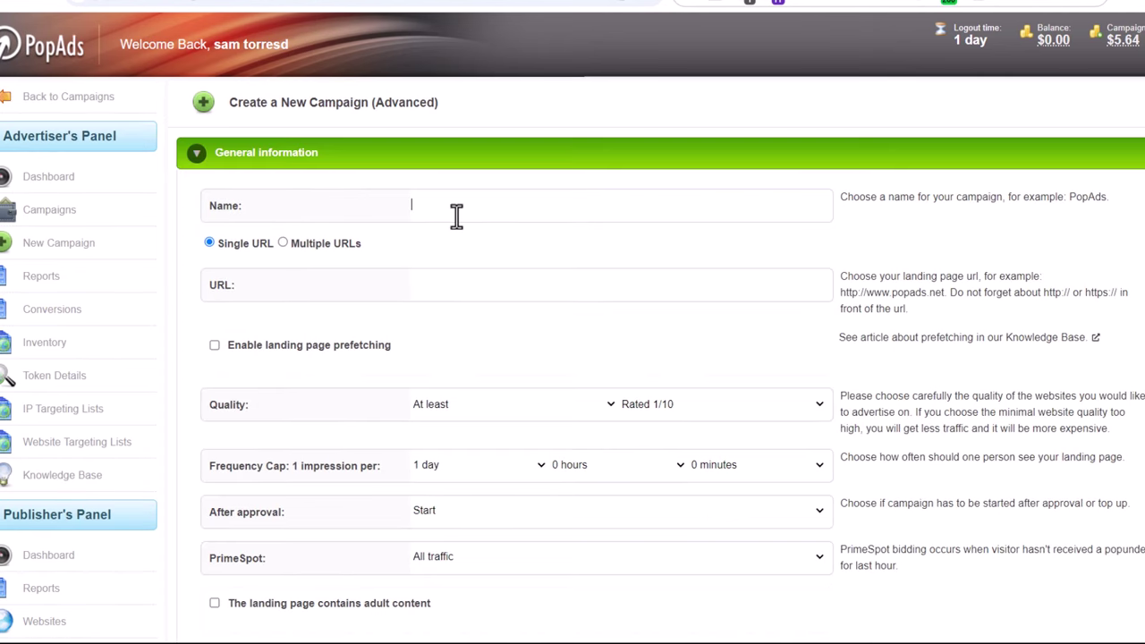
{"action": "type", "text": "zabondasd"}
{"action": "key", "text": "BackSpace"}
{"action": "key", "text": "BackSpace"}
{"action": "key", "text": "BackSpace"}
{"action": "key", "text": "BackSpace"}
{"action": "key", "text": "BackSpace"}
{"action": "key", "text": "BackSpace"}
{"action": "key", "text": "BackSpace"}
{"action": "key", "text": "BackSpace"}
{"action": "key", "text": "BackSpace"}
{"action": "type", "text": "A"}
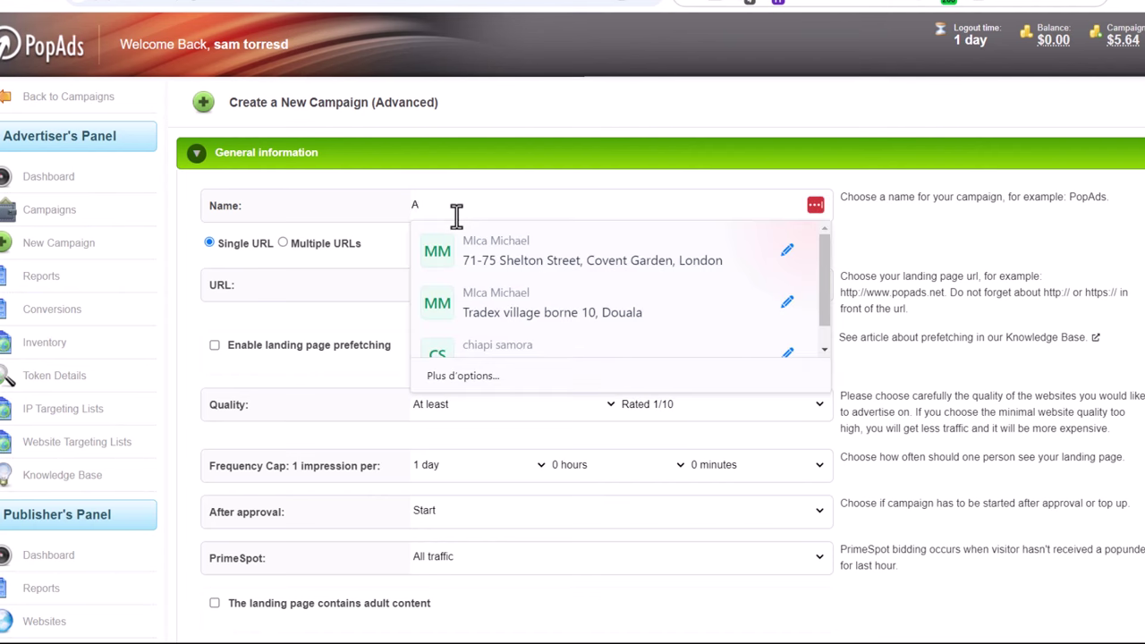
{"action": "type", "text": "bo"}
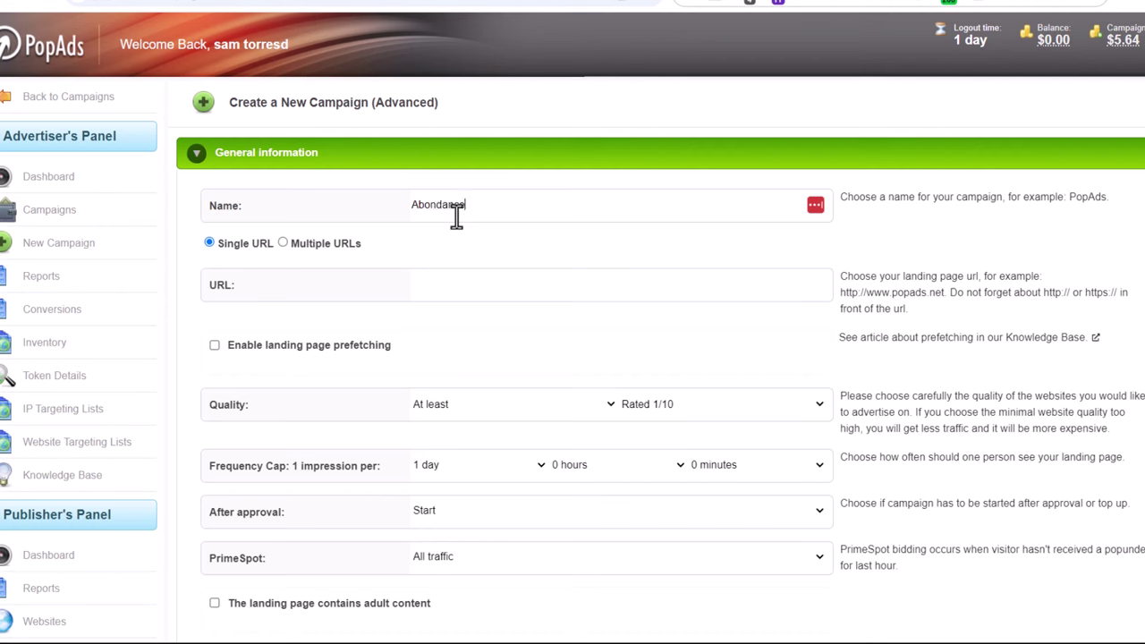
{"action": "type", "text": "ndance"}
{"action": "left_click", "coordinate": [499, 296]}
{"action": "key", "text": "ctrl+v"}
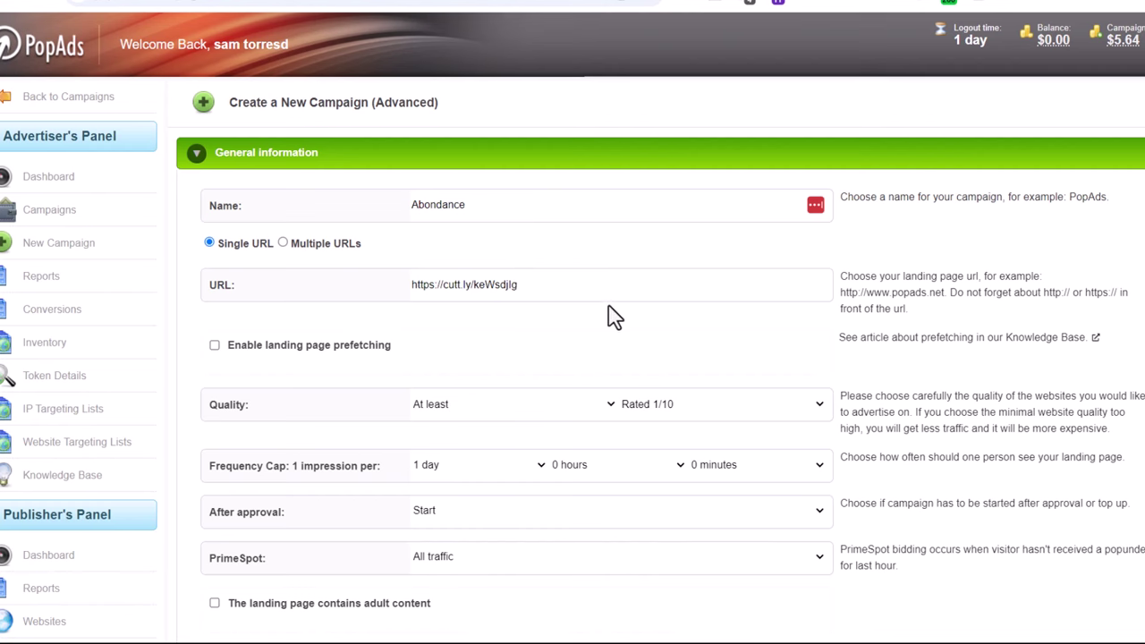
Look at the website quality ratings available for the campaign.
{"action": "scroll", "coordinate": [430, 349], "scroll_direction": "down", "scroll_amount": 1}
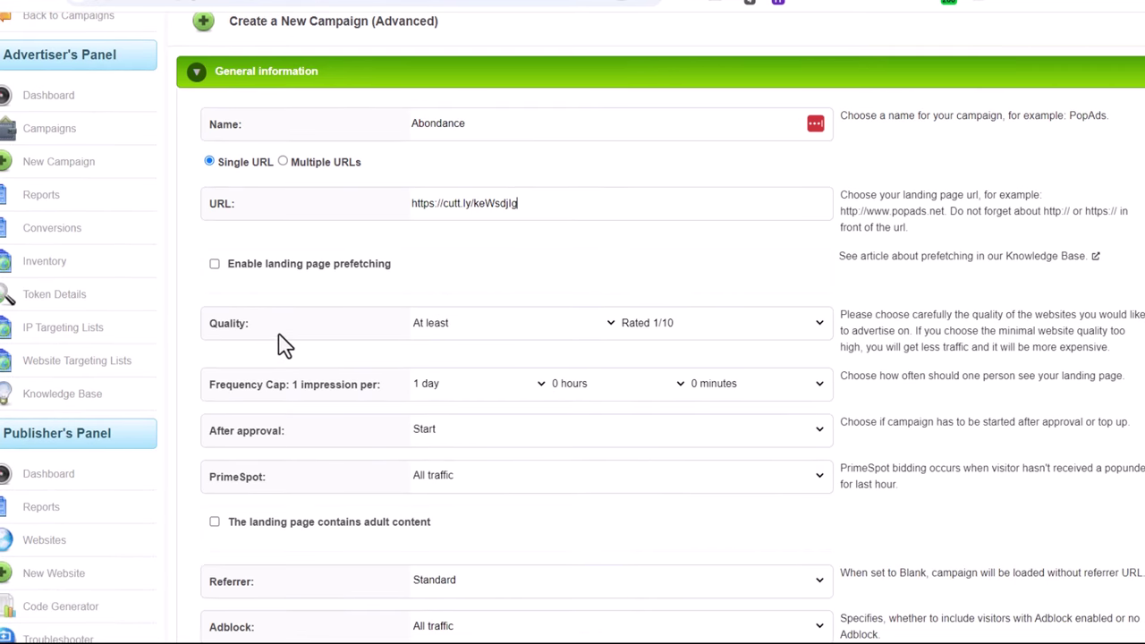
{"action": "left_click", "coordinate": [720, 327]}
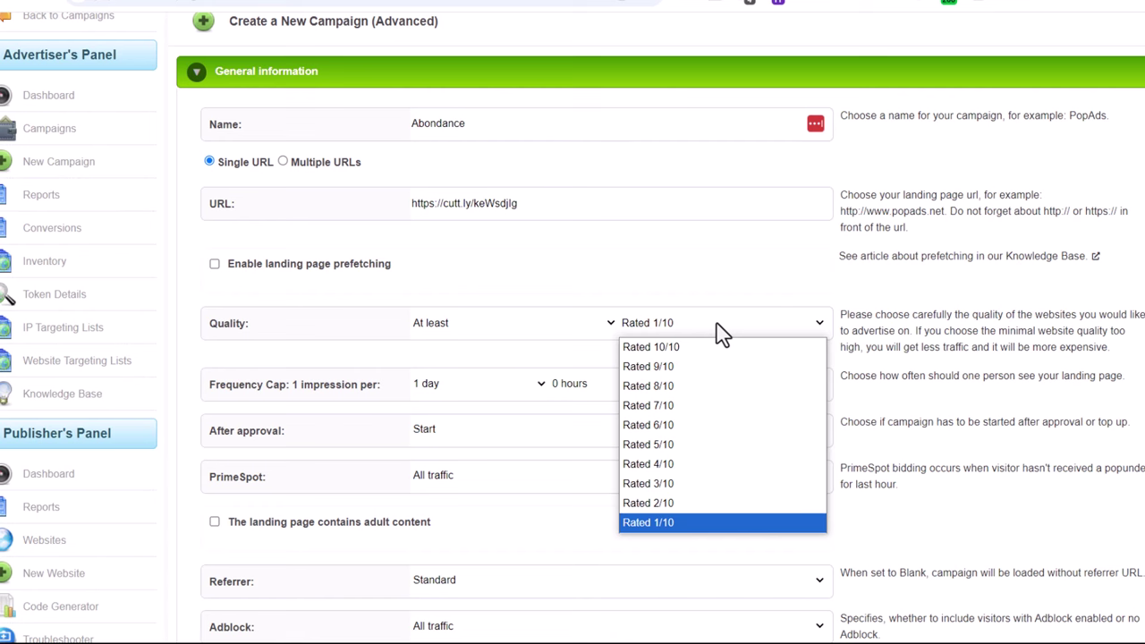
{"action": "left_click", "coordinate": [636, 271]}
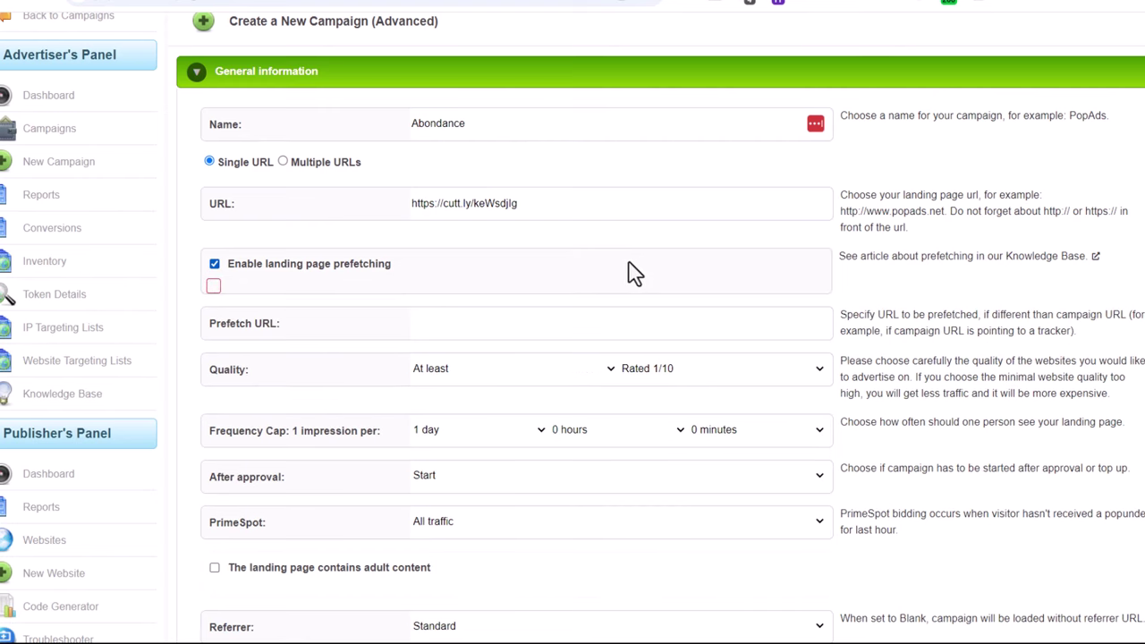
Turn off landing page prefetching and review the minimum website quality ratings offered, from 1/10 to 10/10.
{"action": "left_click", "coordinate": [635, 271]}
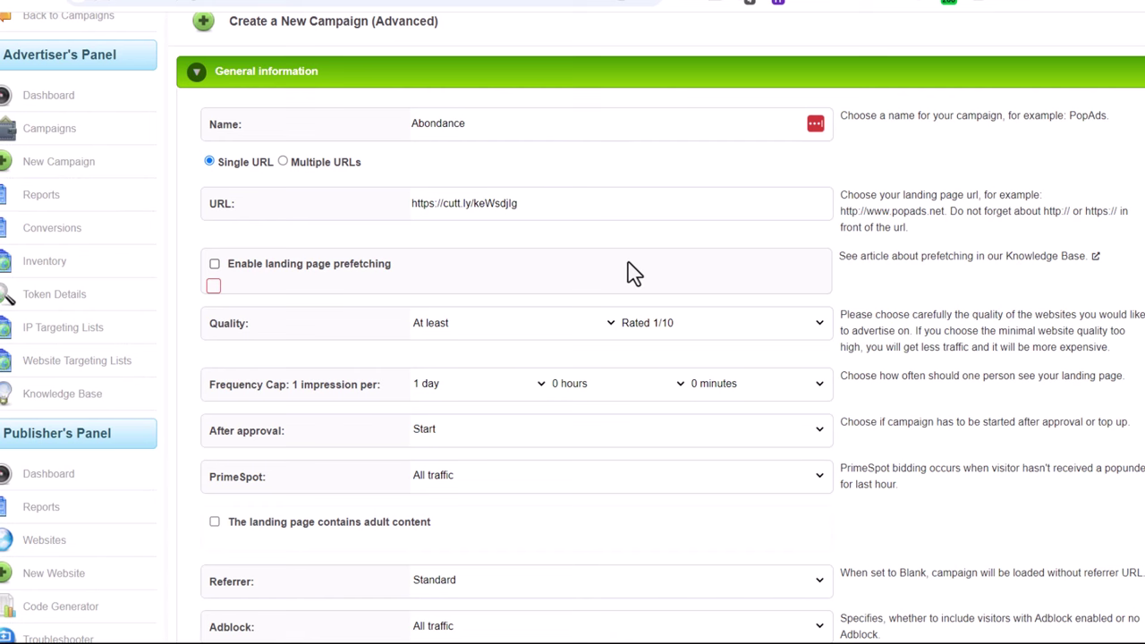
{"action": "left_click", "coordinate": [734, 324]}
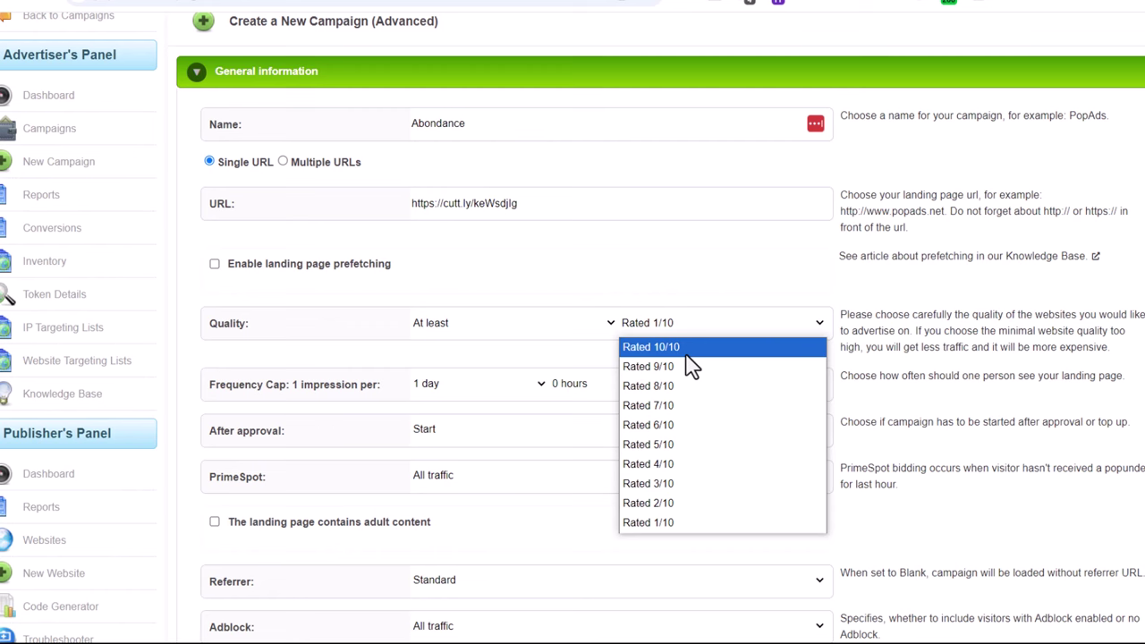
{"action": "left_click", "coordinate": [599, 289]}
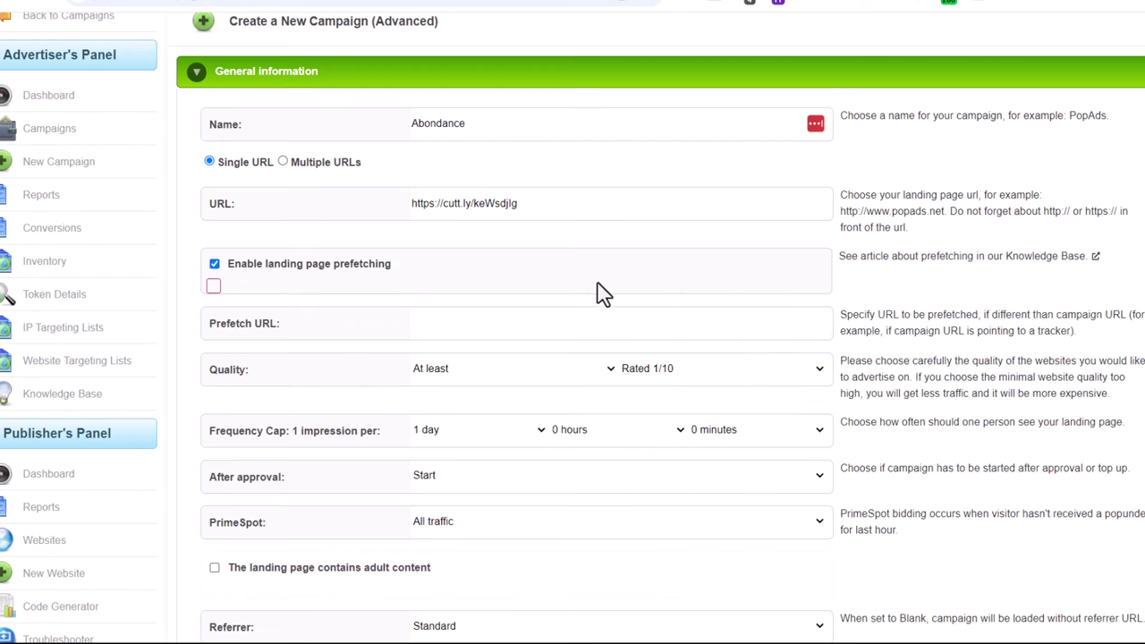
{"action": "left_click", "coordinate": [606, 291]}
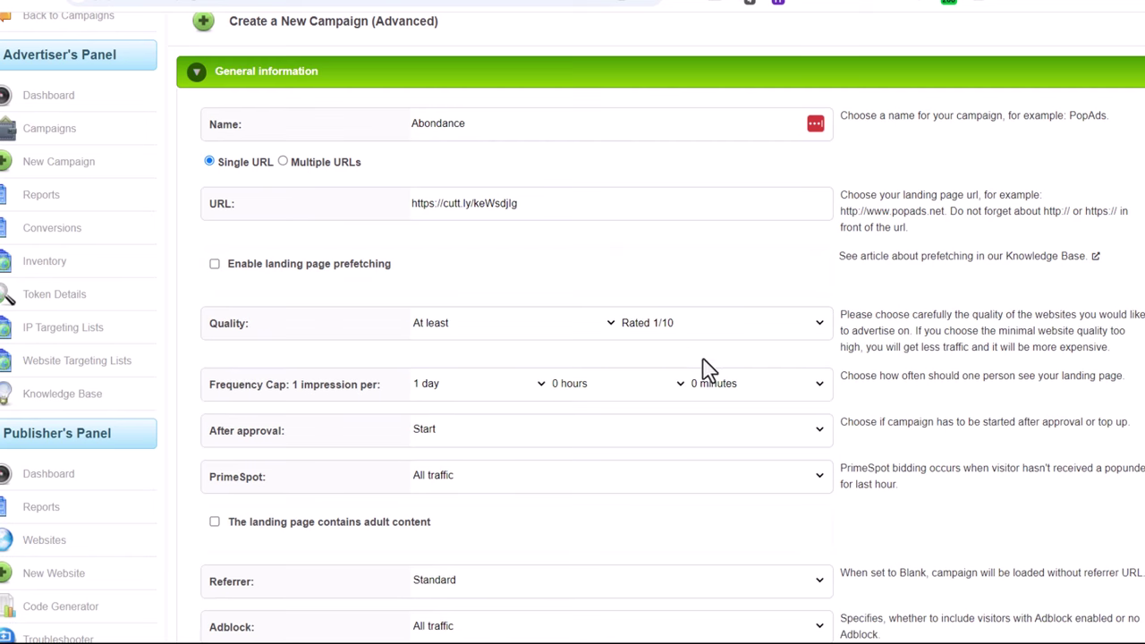
{"action": "left_click", "coordinate": [696, 324]}
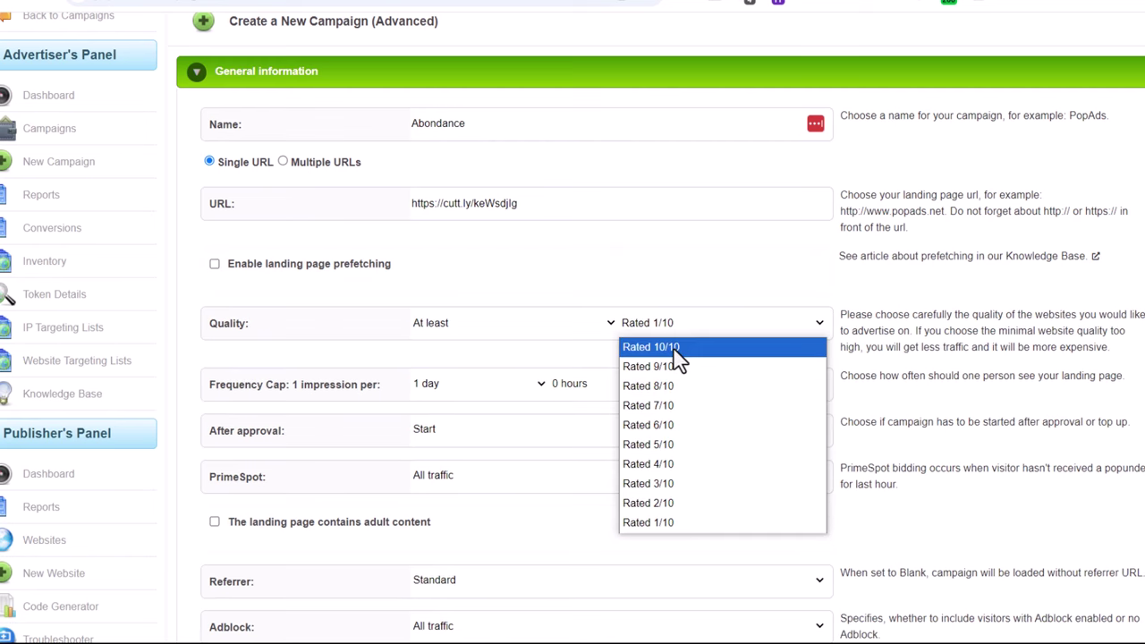
{"action": "left_click", "coordinate": [497, 371]}
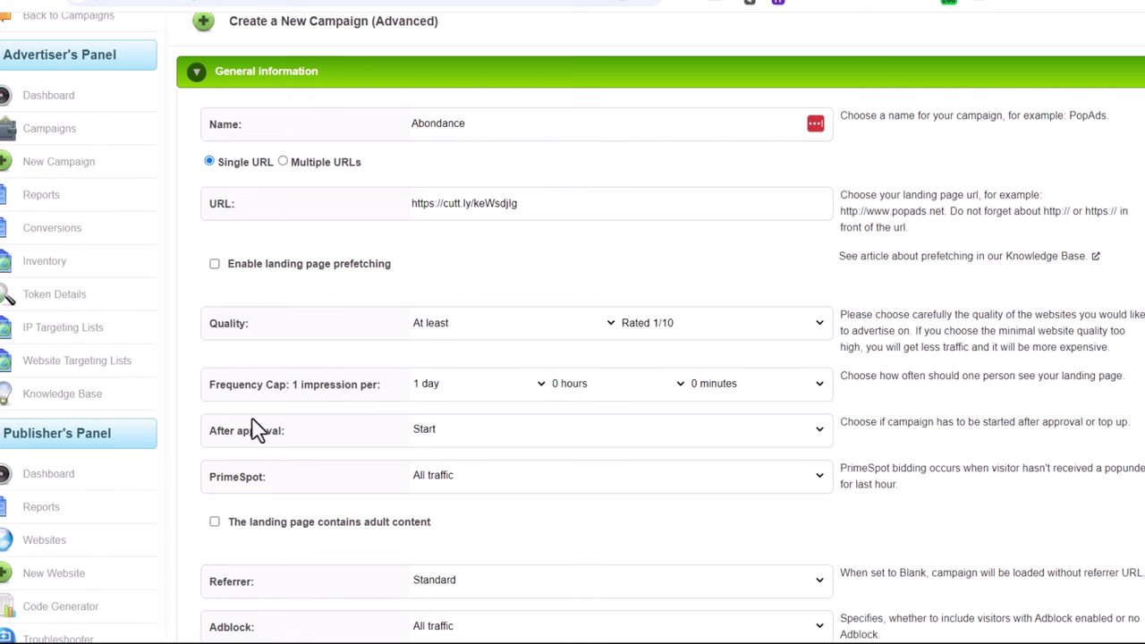
Set the campaign's frequency cap to one impression per 5 days.
{"action": "left_click", "coordinate": [519, 394]}
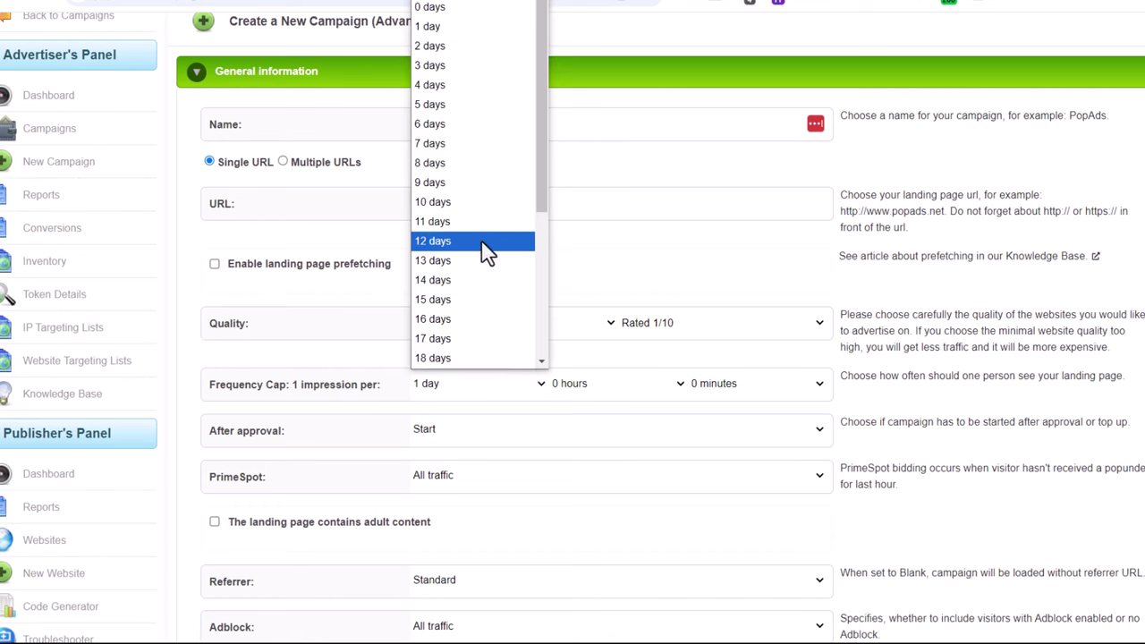
{"action": "left_click", "coordinate": [472, 108]}
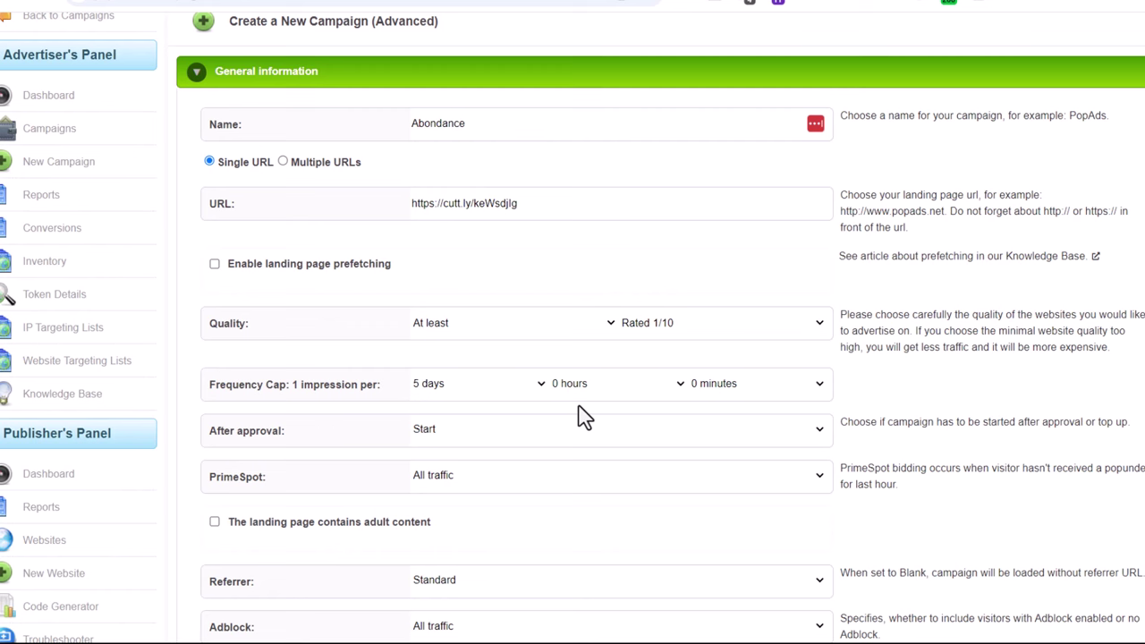
{"action": "left_click_drag", "start_coordinate": [590, 202], "coordinate": [412, 204]}
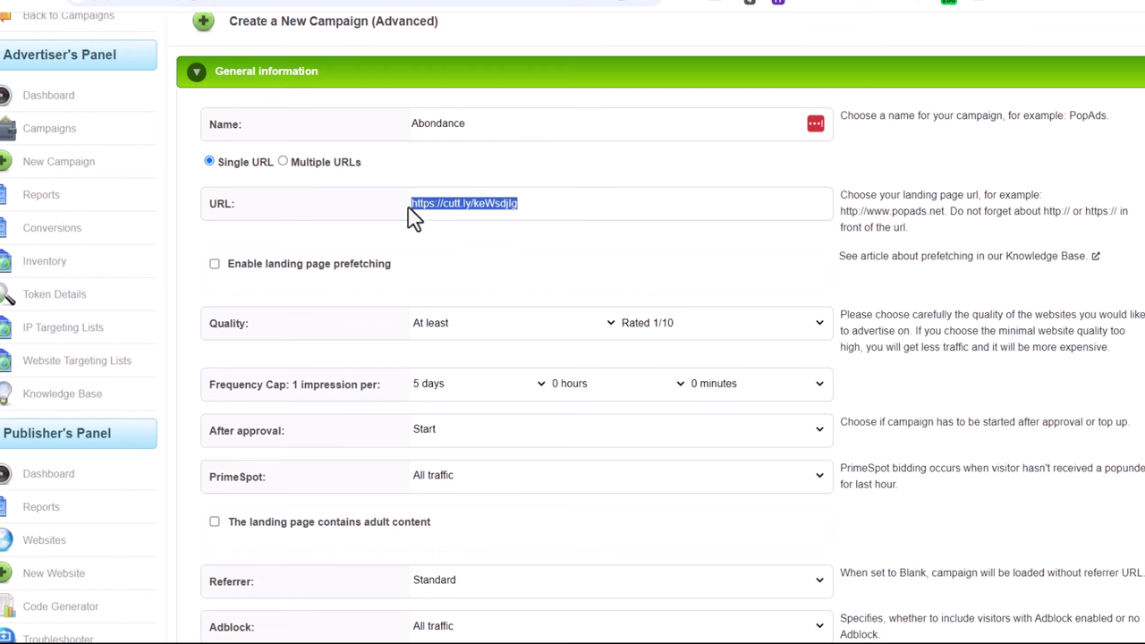
Choose Start as the after-approval behaviour and All traffic for PrimeSpot.
{"action": "left_click", "coordinate": [642, 438]}
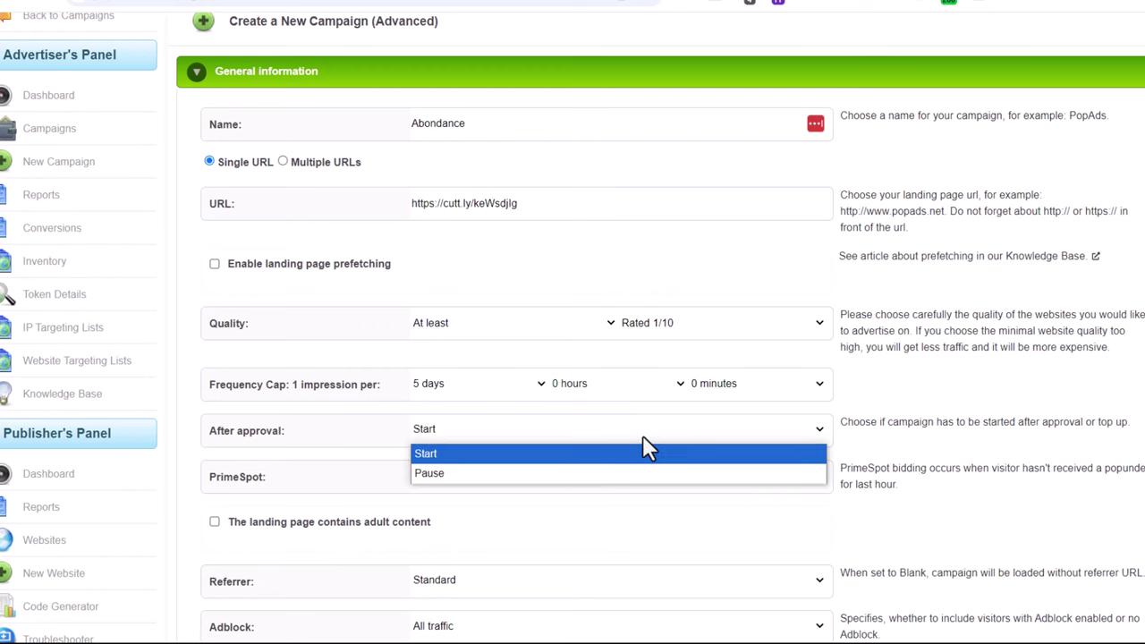
{"action": "left_click", "coordinate": [273, 439]}
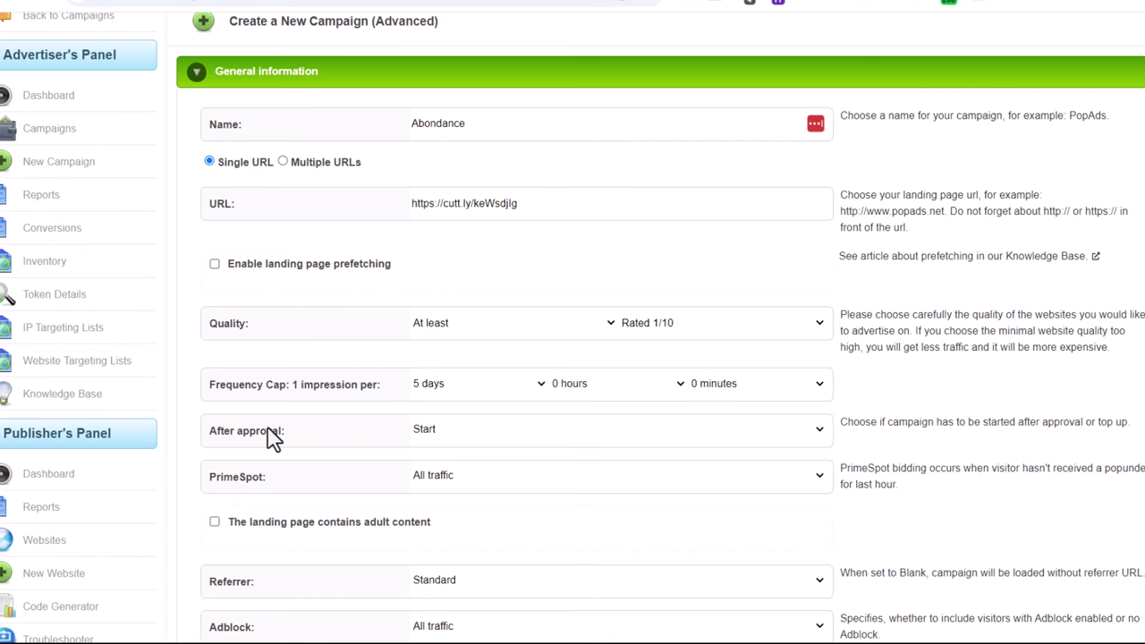
{"action": "scroll", "coordinate": [281, 439], "scroll_direction": "down", "scroll_amount": 15}
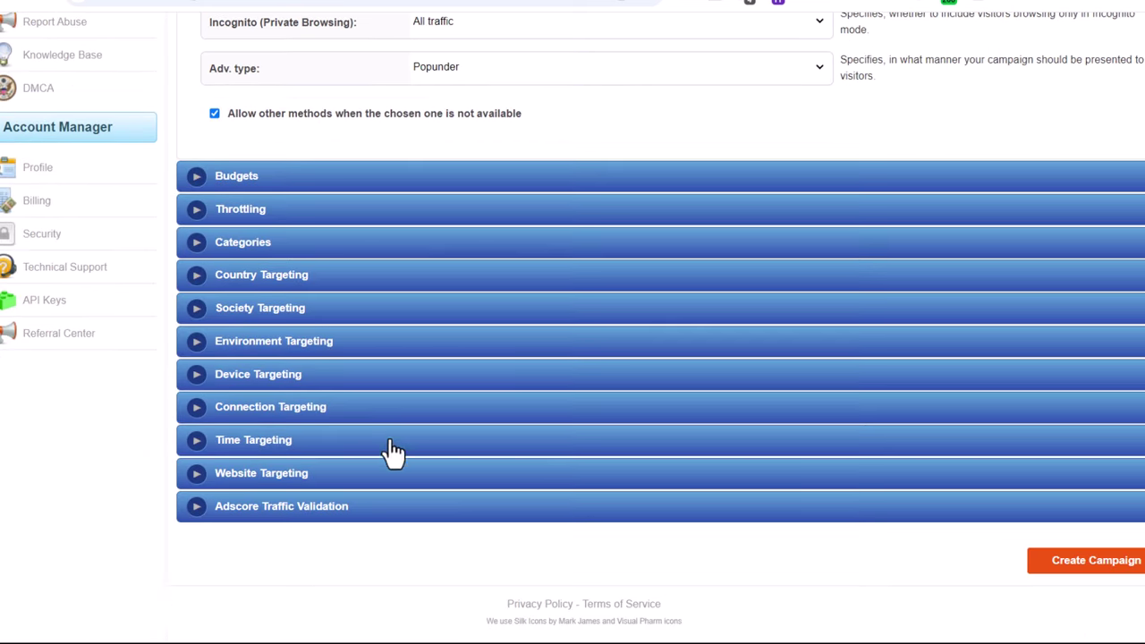
{"action": "scroll", "coordinate": [894, 537], "scroll_direction": "up", "scroll_amount": 6}
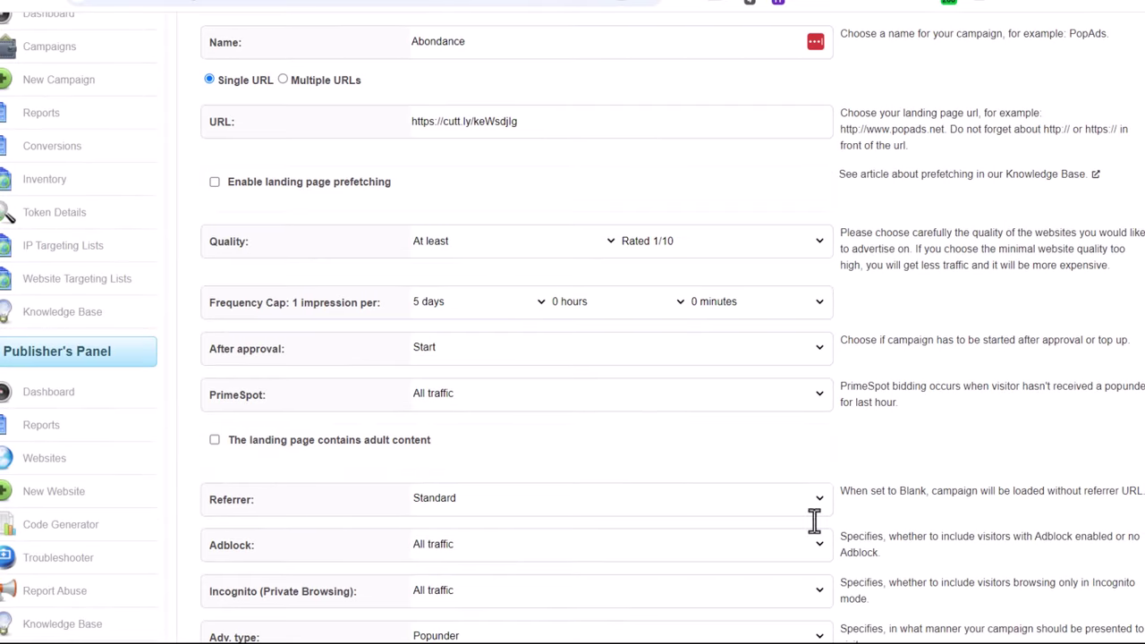
{"action": "left_click", "coordinate": [517, 356]}
{"action": "left_click", "coordinate": [443, 370]}
{"action": "left_click", "coordinate": [584, 406]}
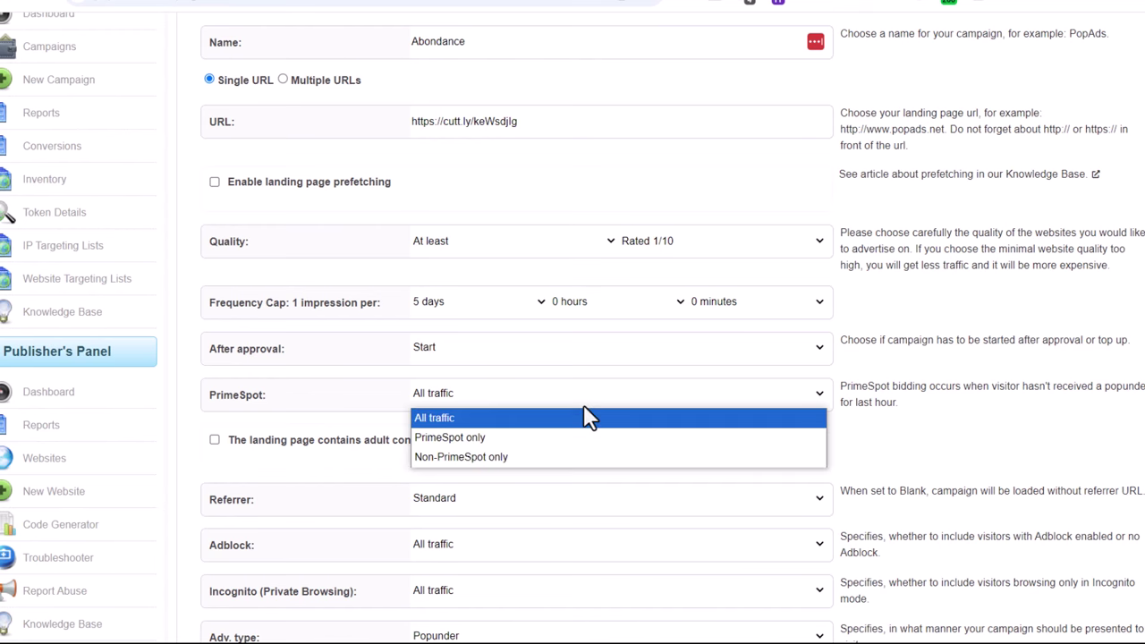
{"action": "left_click", "coordinate": [584, 418]}
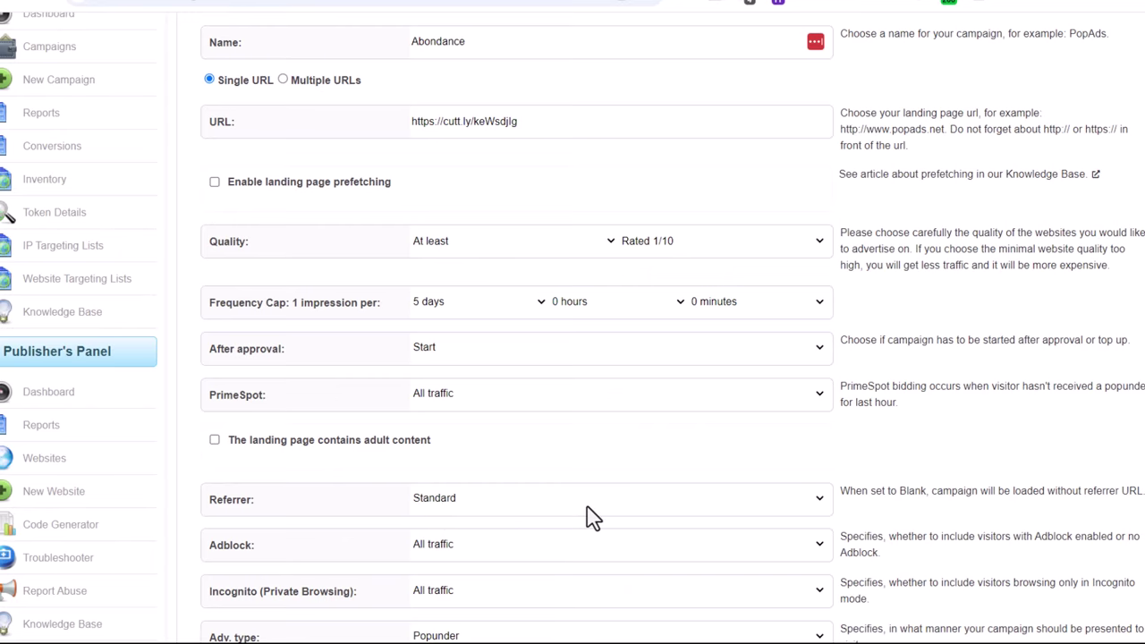
Set the campaign's referrer to Blank and highlight the Cuttly short link used as its URL.
{"action": "scroll", "coordinate": [593, 513], "scroll_direction": "down", "scroll_amount": 2}
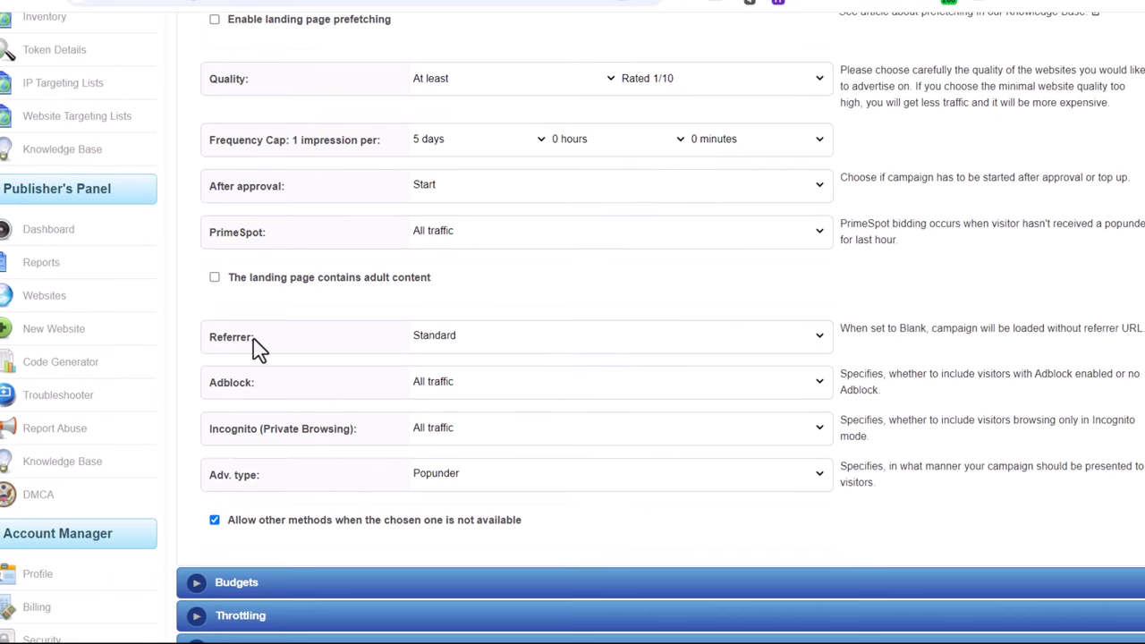
{"action": "left_click", "coordinate": [561, 357]}
{"action": "left_click", "coordinate": [497, 383]}
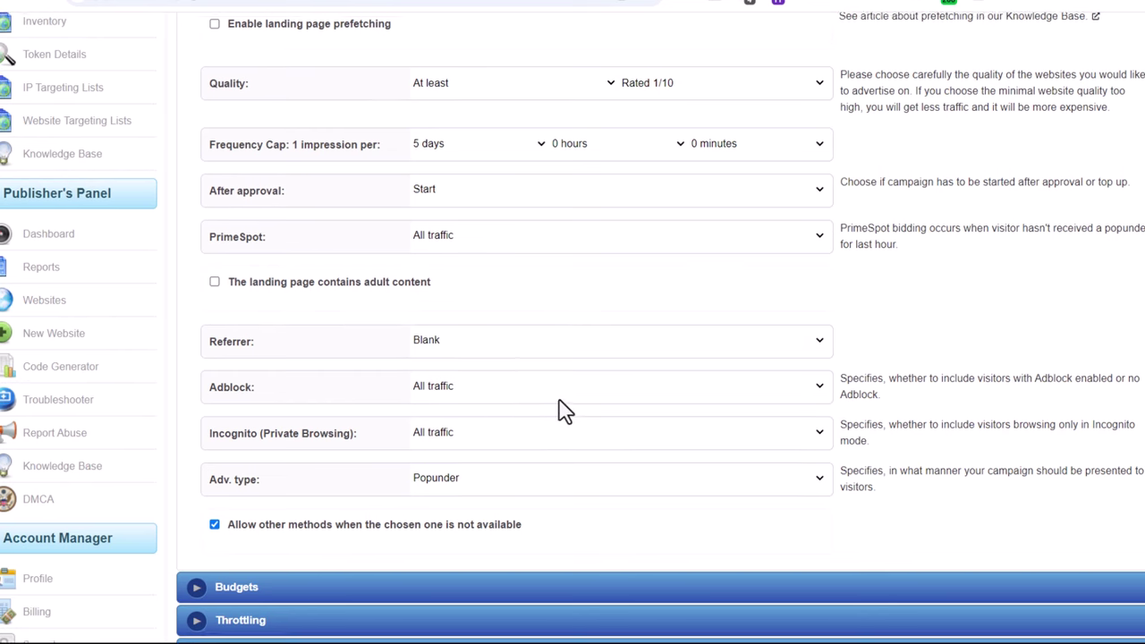
{"action": "scroll", "coordinate": [562, 410], "scroll_direction": "up", "scroll_amount": 4}
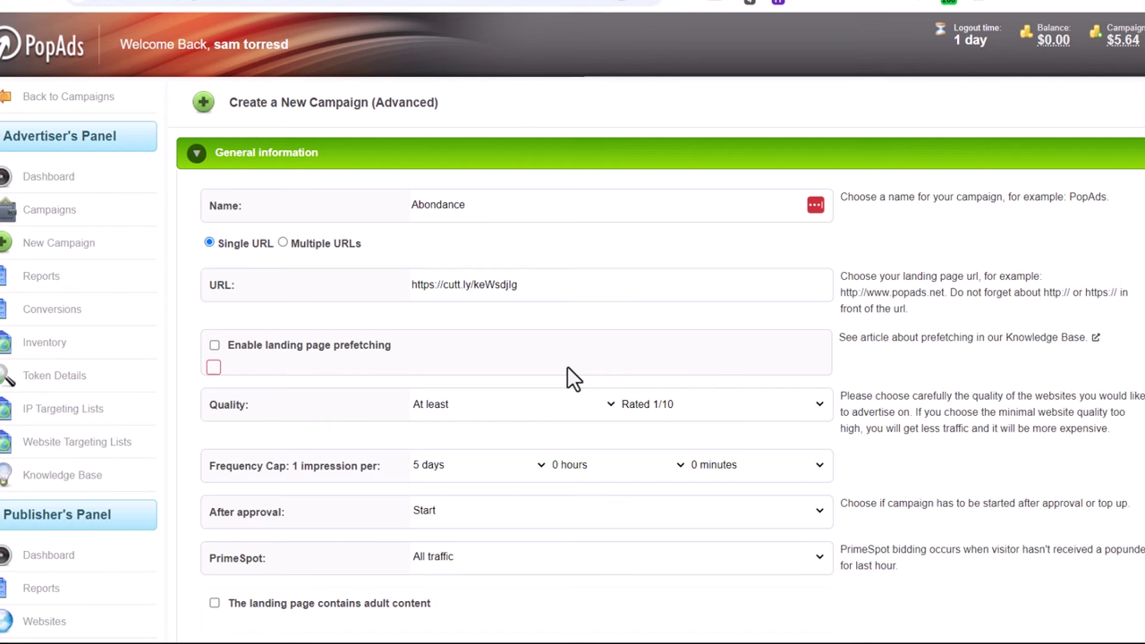
{"action": "left_click_drag", "start_coordinate": [544, 284], "coordinate": [363, 283]}
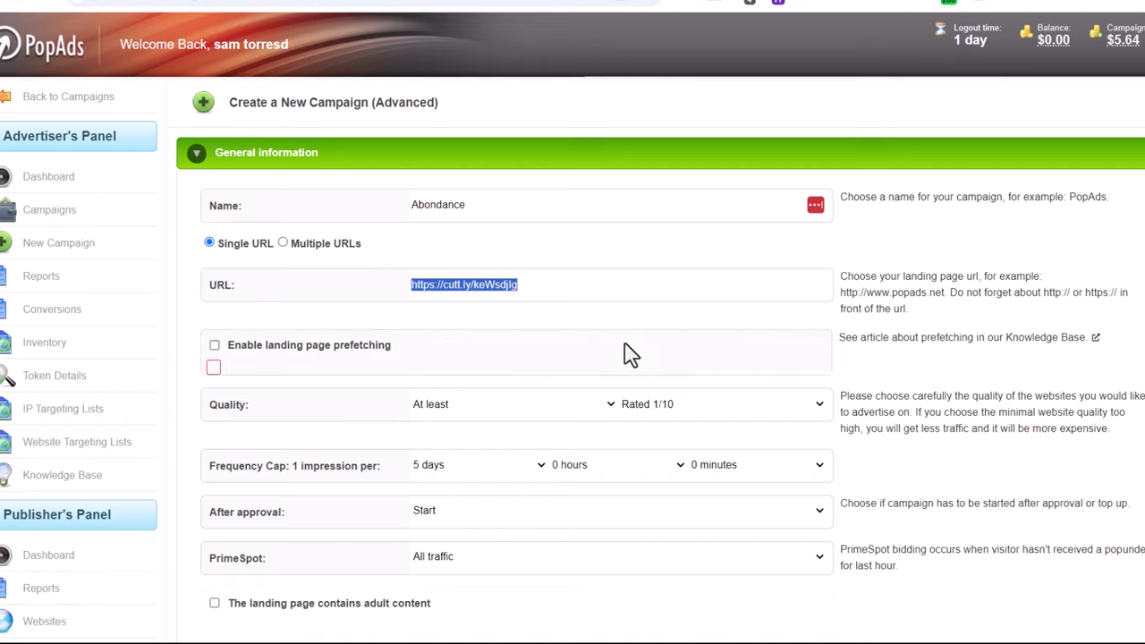
Try the Random referrer option and restore the referrer to Blank.
{"action": "scroll", "coordinate": [396, 345], "scroll_direction": "down", "scroll_amount": 3}
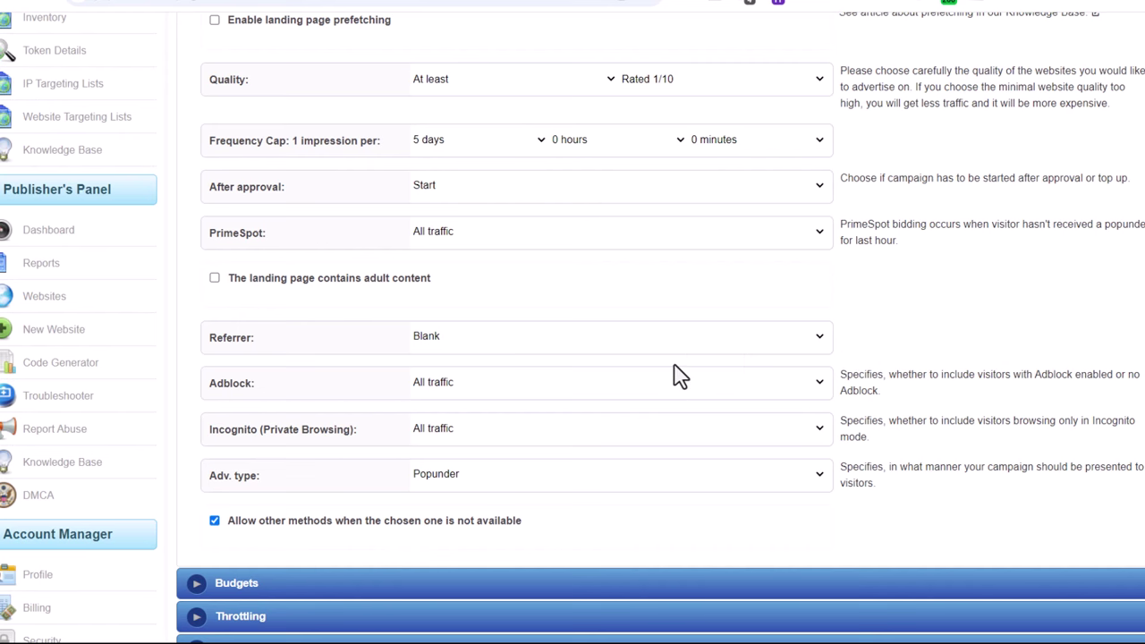
{"action": "left_click", "coordinate": [756, 345]}
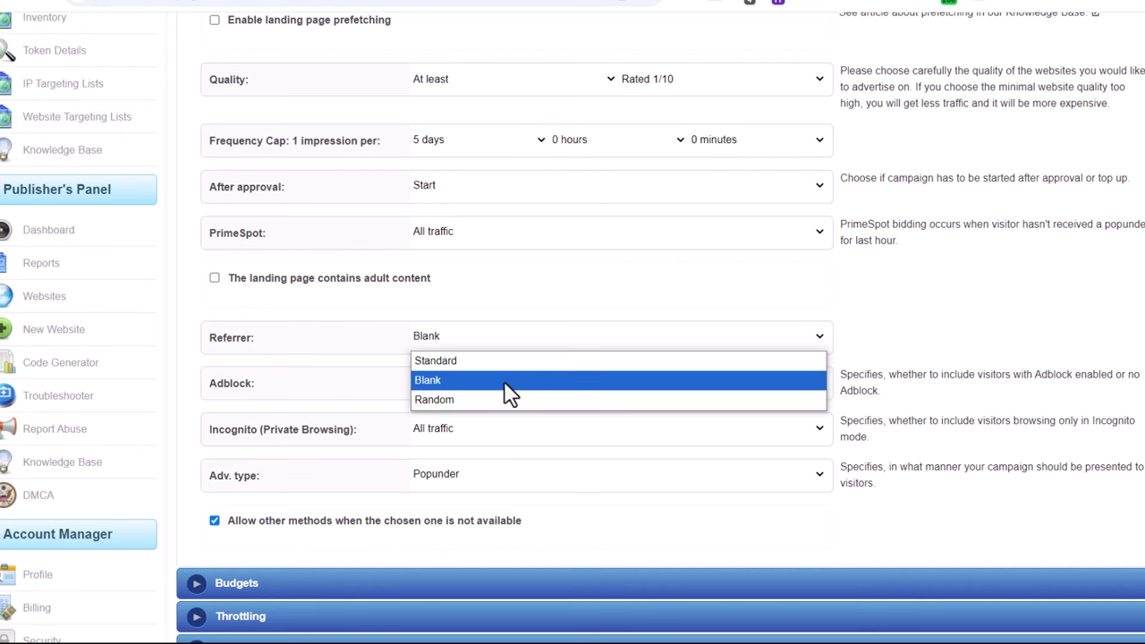
{"action": "left_click", "coordinate": [508, 404]}
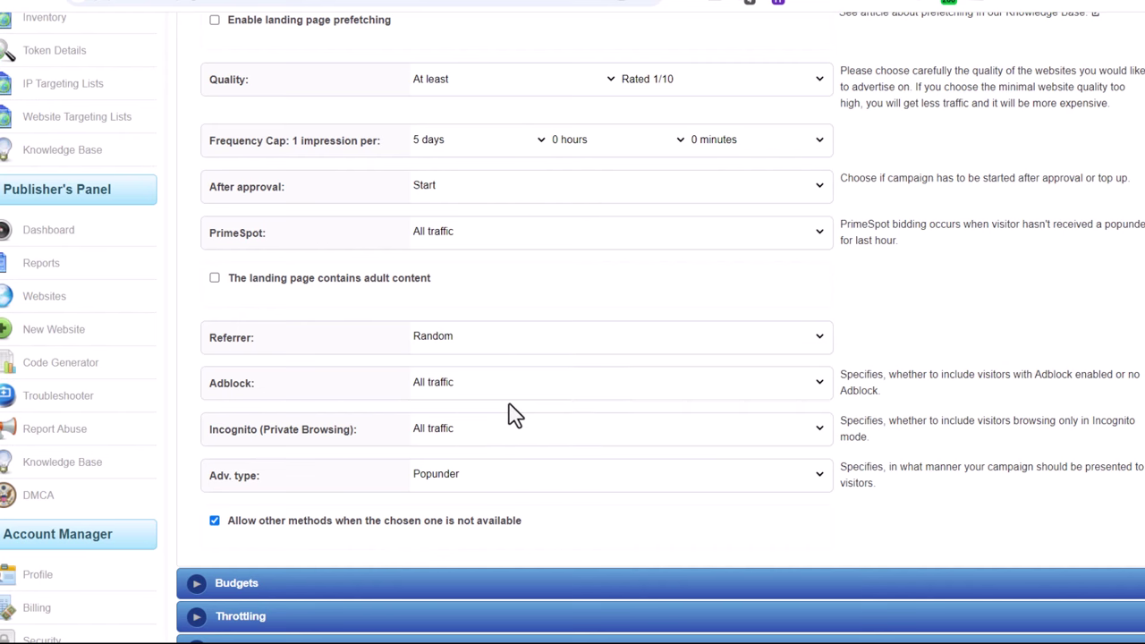
{"action": "left_click", "coordinate": [635, 346]}
{"action": "left_click", "coordinate": [565, 378]}
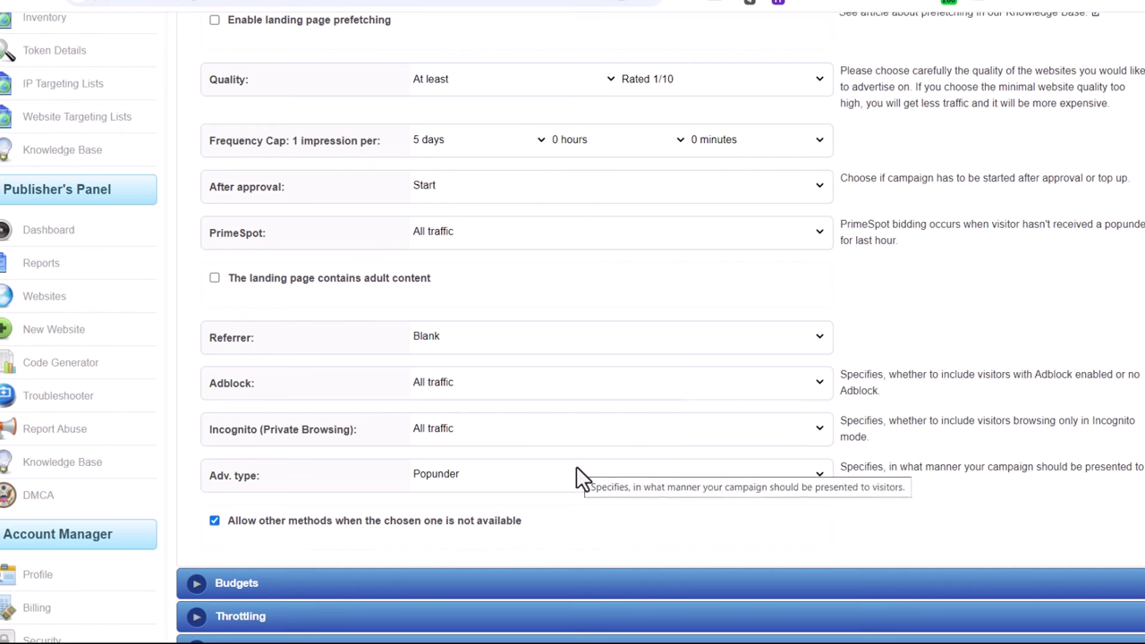
Review the general campaign settings and the traffic options available for Adblock visitors.
{"action": "scroll", "coordinate": [601, 472], "scroll_direction": "up", "scroll_amount": 4}
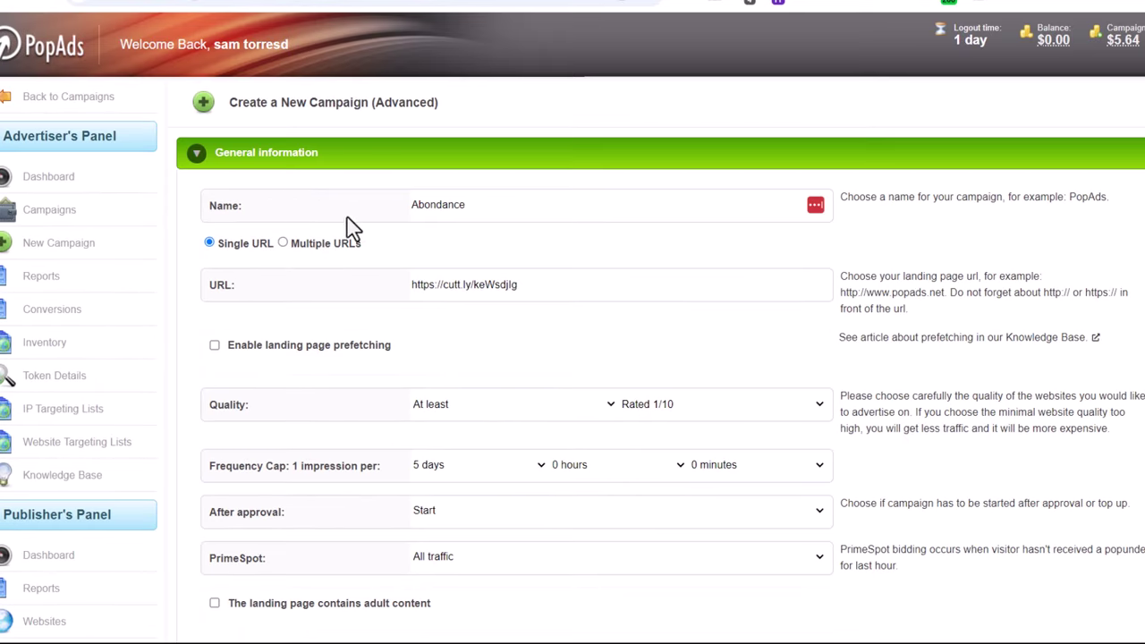
{"action": "scroll", "coordinate": [580, 414], "scroll_direction": "down", "scroll_amount": 4}
{"action": "scroll", "coordinate": [584, 421], "scroll_direction": "down", "scroll_amount": 2}
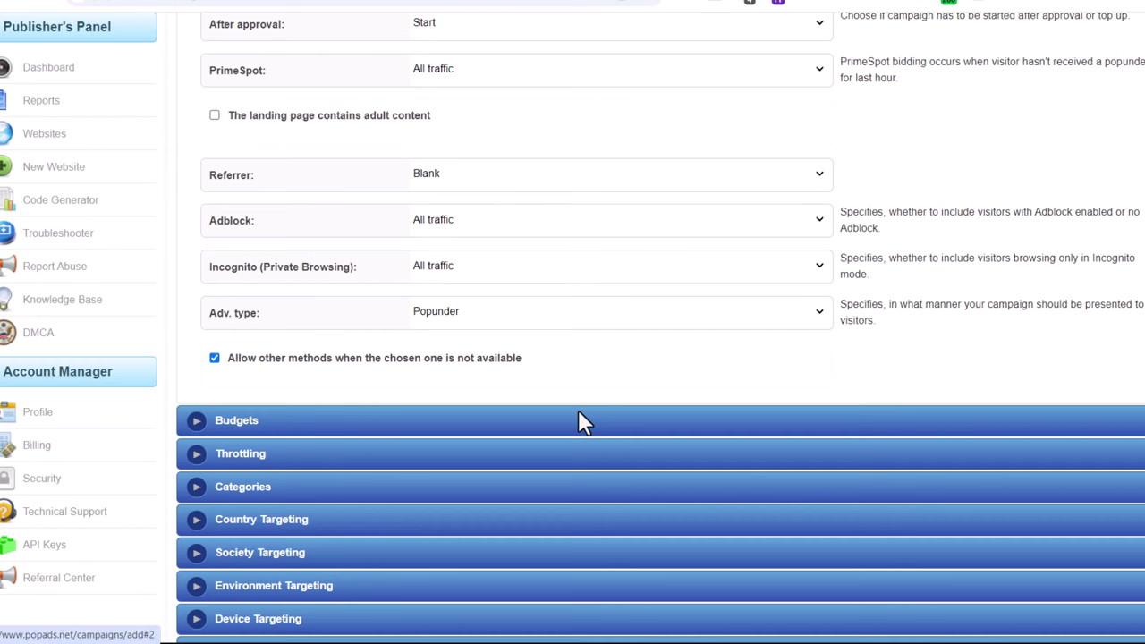
{"action": "scroll", "coordinate": [573, 427], "scroll_direction": "up", "scroll_amount": 1}
{"action": "left_click", "coordinate": [650, 308]}
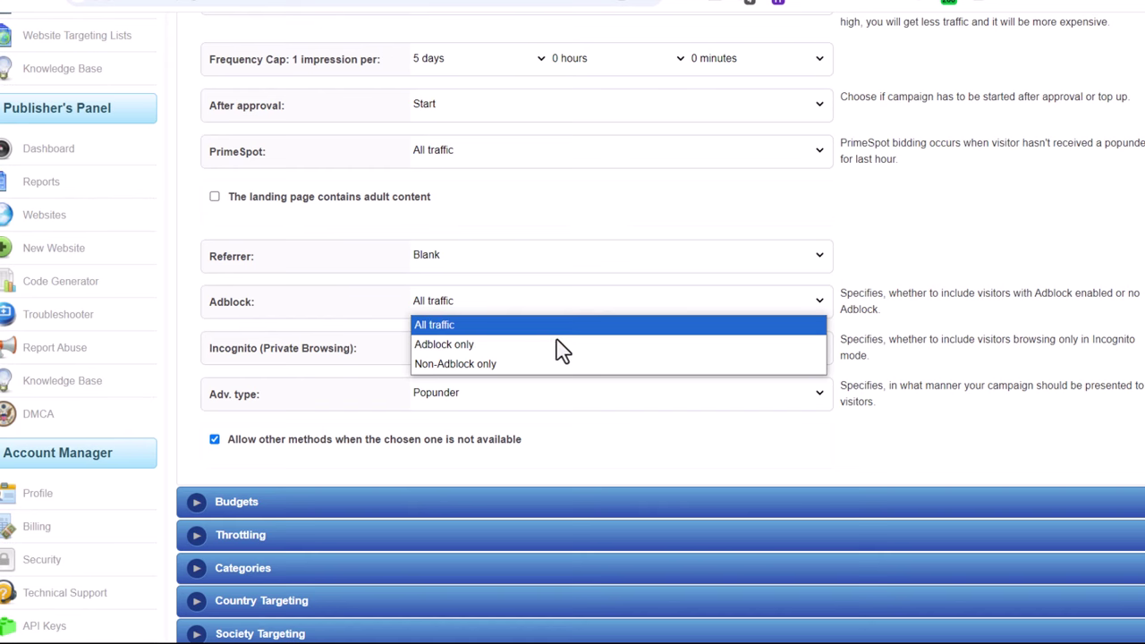
{"action": "left_click", "coordinate": [400, 305]}
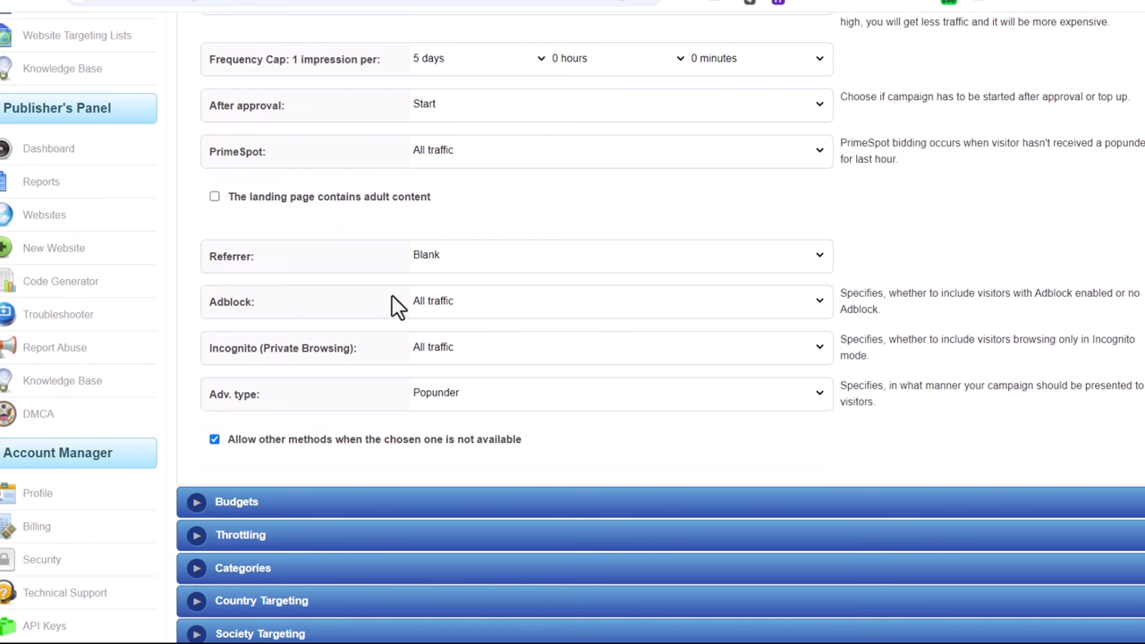
Switch to the Grof Business website and look over its offers page.
{"action": "left_click", "coordinate": [634, 402]}
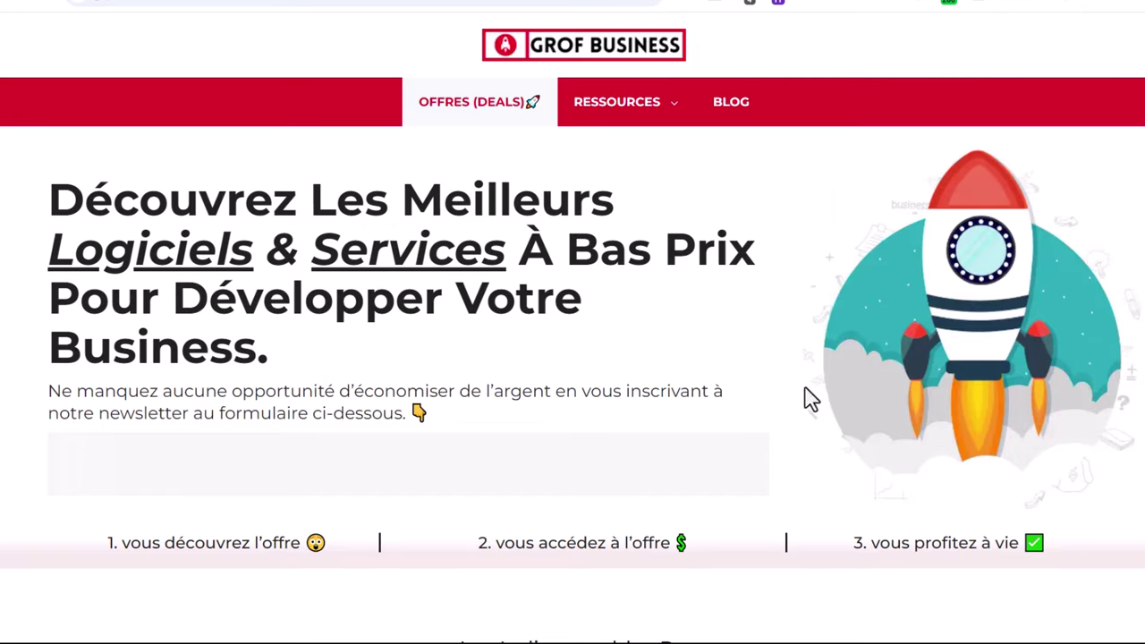
{"action": "scroll", "coordinate": [450, 420], "scroll_direction": "down", "scroll_amount": 8}
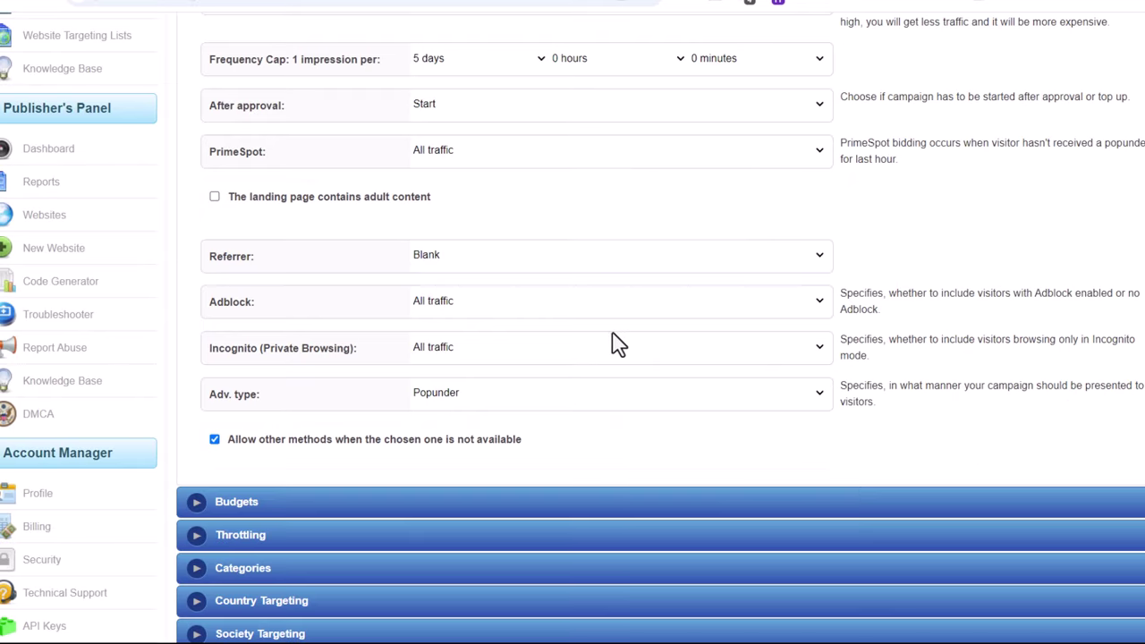
Set the campaign's advertisement type to Floating banner and look over the banner settings.
{"action": "left_click", "coordinate": [640, 401]}
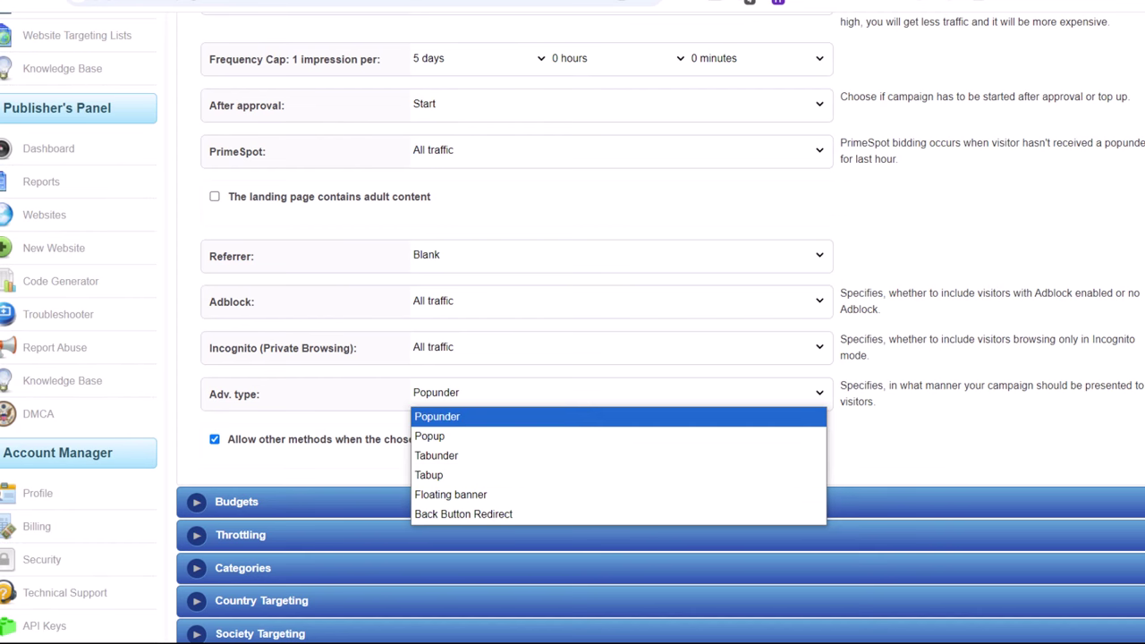
{"action": "left_click", "coordinate": [489, 498]}
{"action": "scroll", "coordinate": [844, 435], "scroll_direction": "down", "scroll_amount": 3}
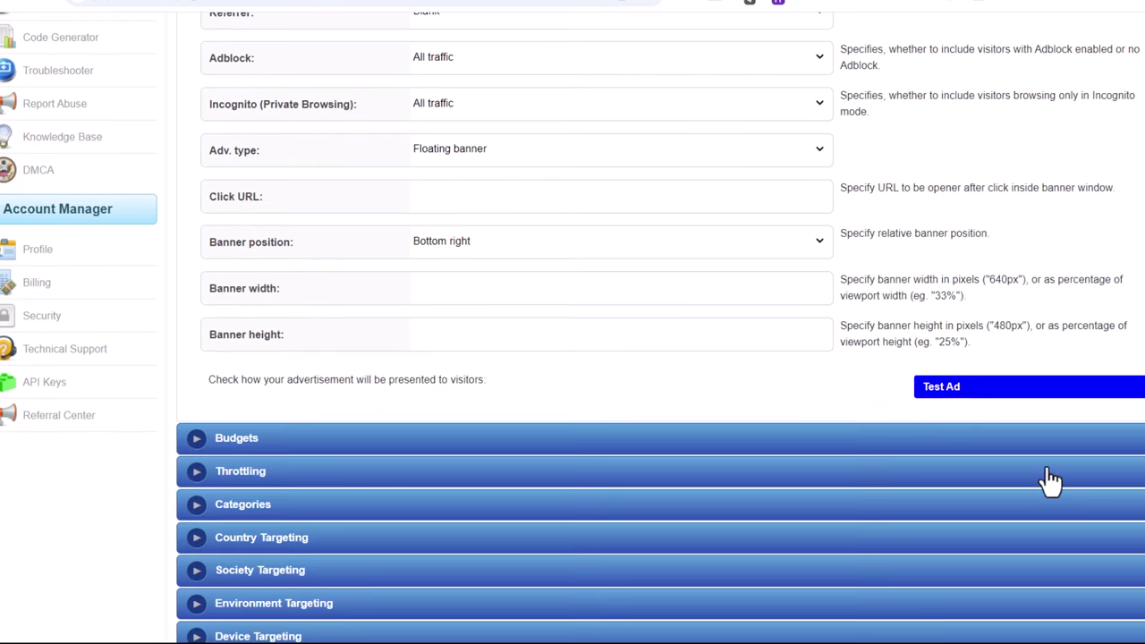
{"action": "scroll", "coordinate": [850, 474], "scroll_direction": "up", "scroll_amount": 3}
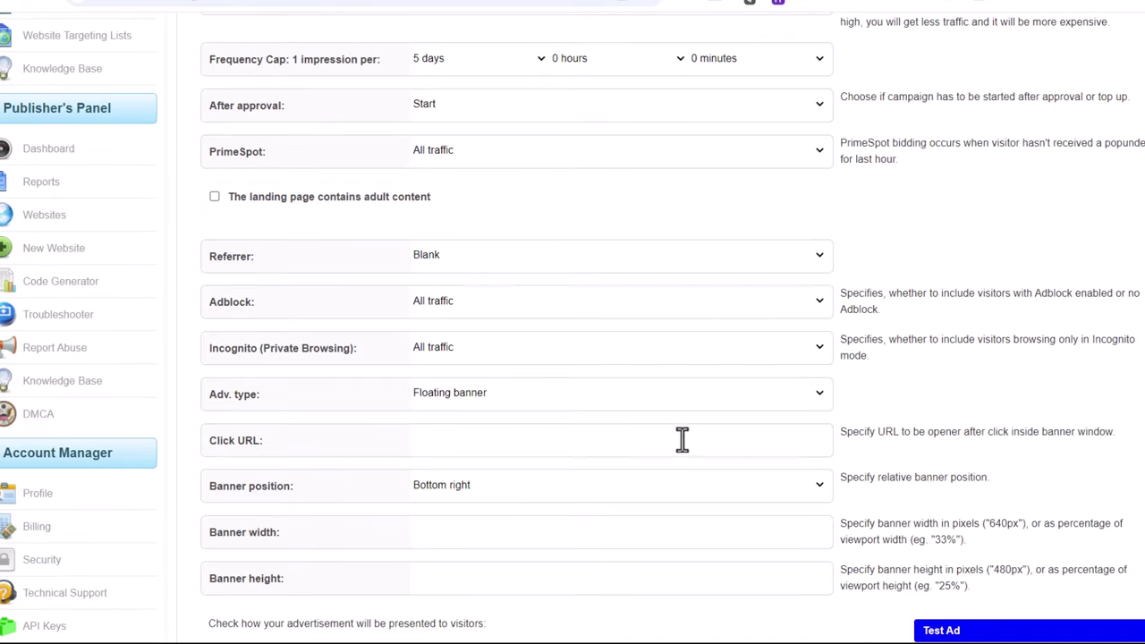
Set the floating banner's width to 640px and its height to 480px.
{"action": "left_click", "coordinate": [570, 526]}
{"action": "type", "text": "640"}
{"action": "left_click", "coordinate": [459, 583]}
{"action": "type", "text": "480px"}
{"action": "left_click", "coordinate": [450, 534]}
{"action": "type", "text": "px"}
Test how the floating banner ad is presented to visitors and look over its preview.
{"action": "left_click", "coordinate": [975, 631]}
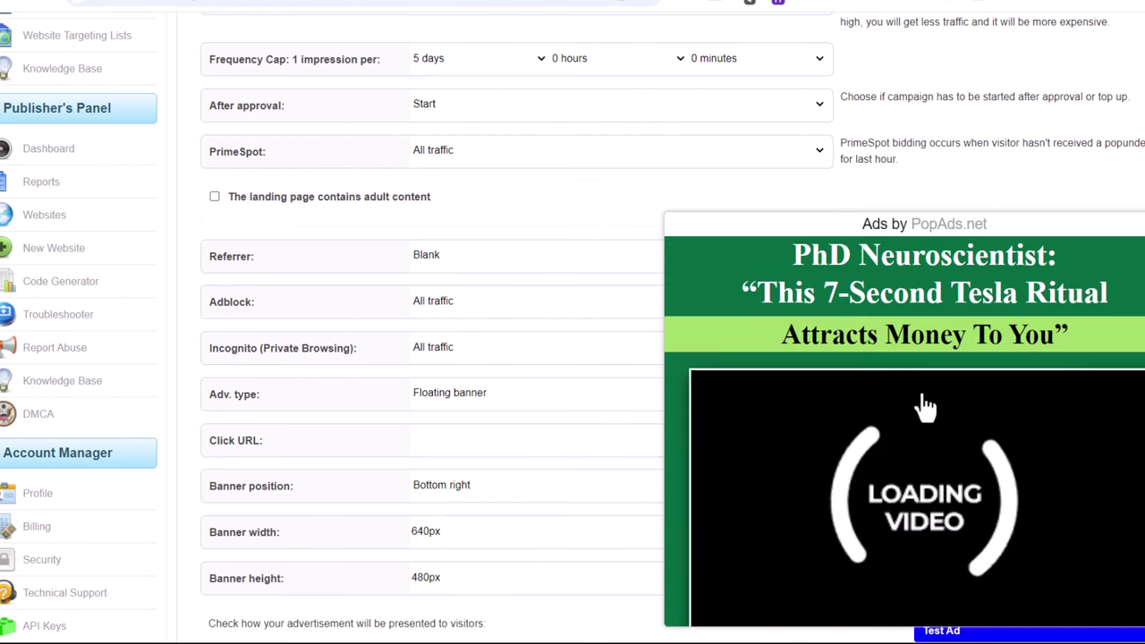
{"action": "scroll", "coordinate": [957, 452], "scroll_direction": "down", "scroll_amount": 4}
{"action": "scroll", "coordinate": [964, 461], "scroll_direction": "up", "scroll_amount": 5}
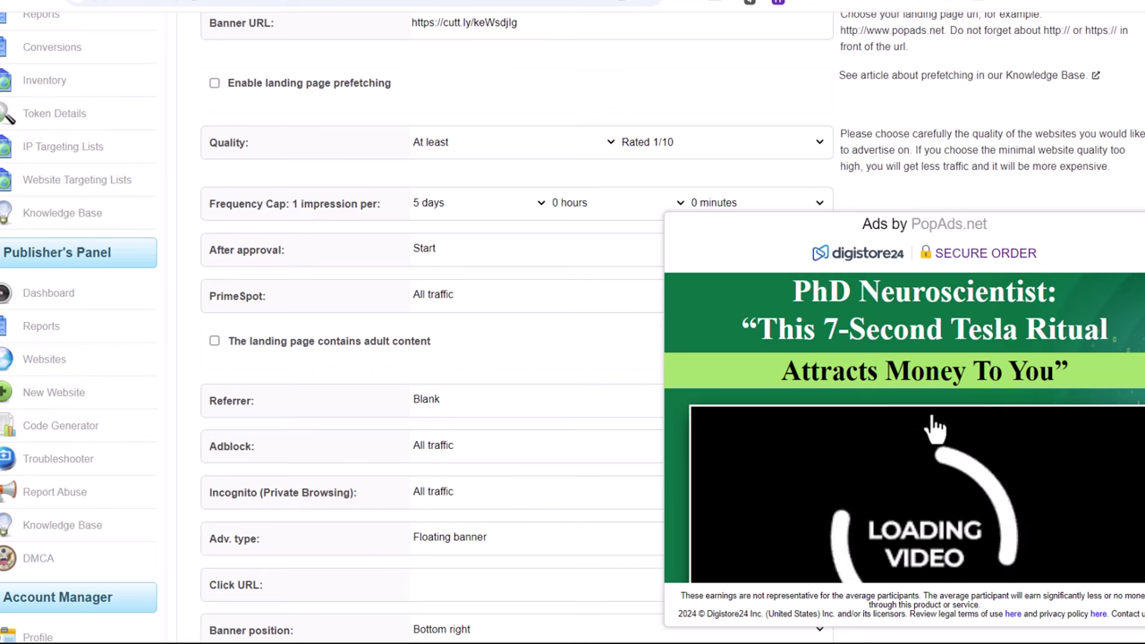
{"action": "left_click", "coordinate": [933, 433]}
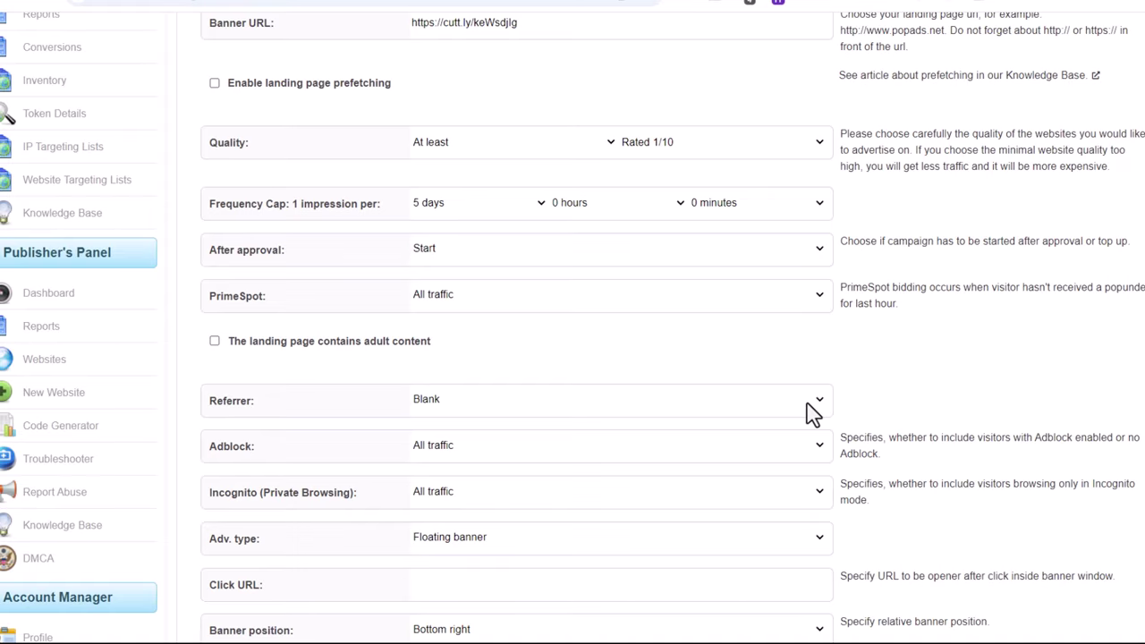
Check the campaign's banner URL and set the advertisement type to Back Button Redirect.
{"action": "scroll", "coordinate": [778, 369], "scroll_direction": "up", "scroll_amount": 3}
{"action": "left_click_drag", "start_coordinate": [593, 290], "coordinate": [205, 277]}
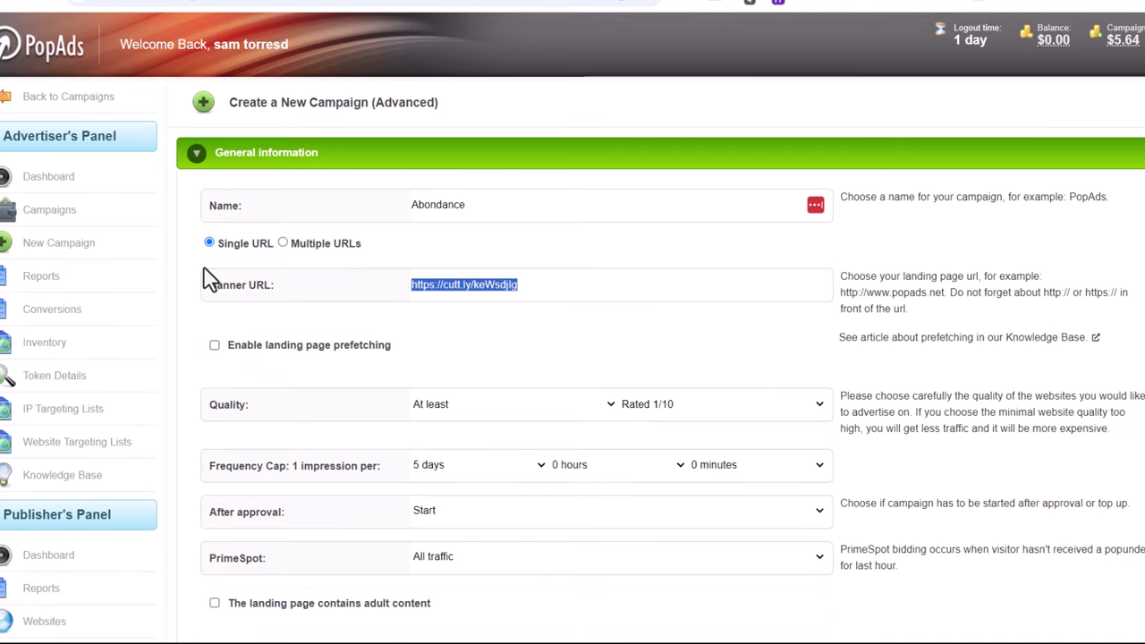
{"action": "scroll", "coordinate": [407, 302], "scroll_direction": "down", "scroll_amount": 5}
{"action": "scroll", "coordinate": [420, 306], "scroll_direction": "down", "scroll_amount": 2}
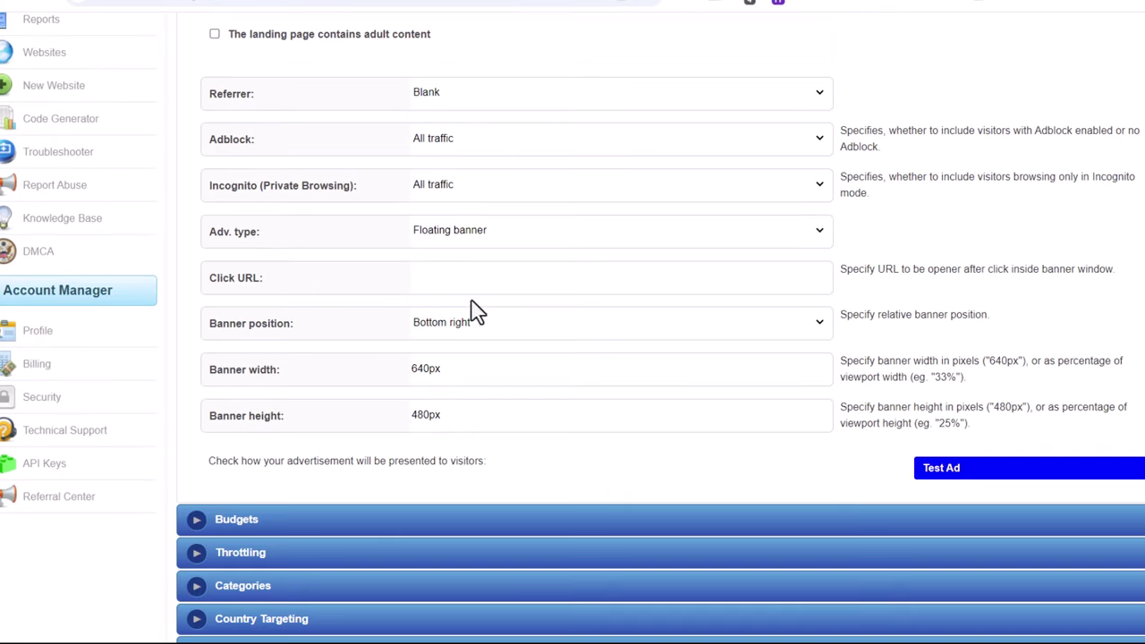
{"action": "left_click", "coordinate": [618, 237]}
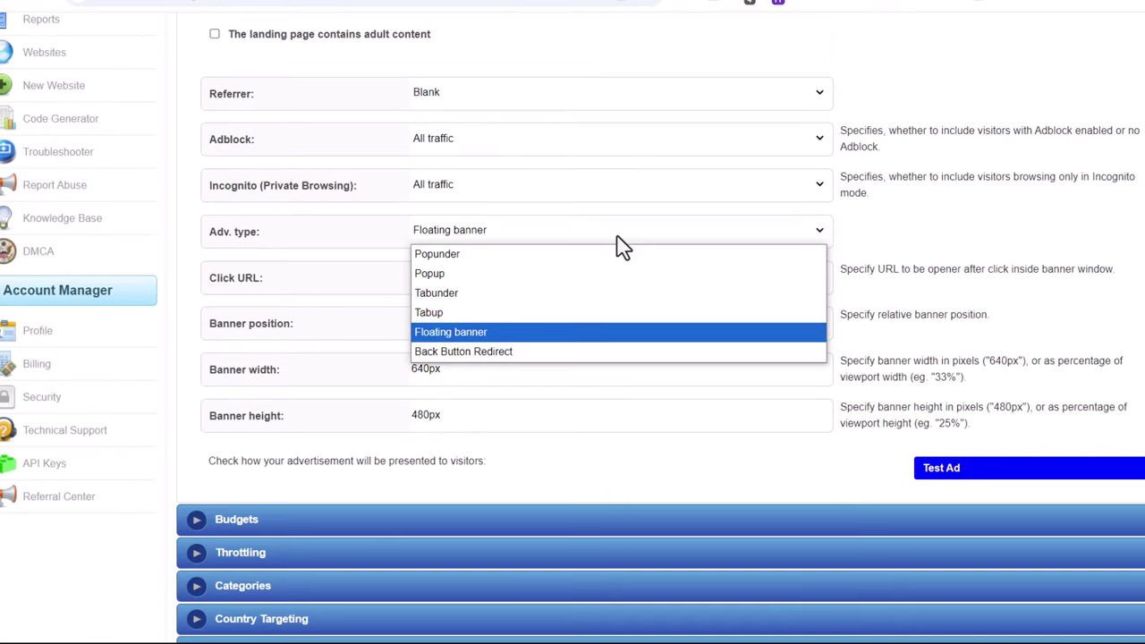
{"action": "left_click", "coordinate": [534, 351]}
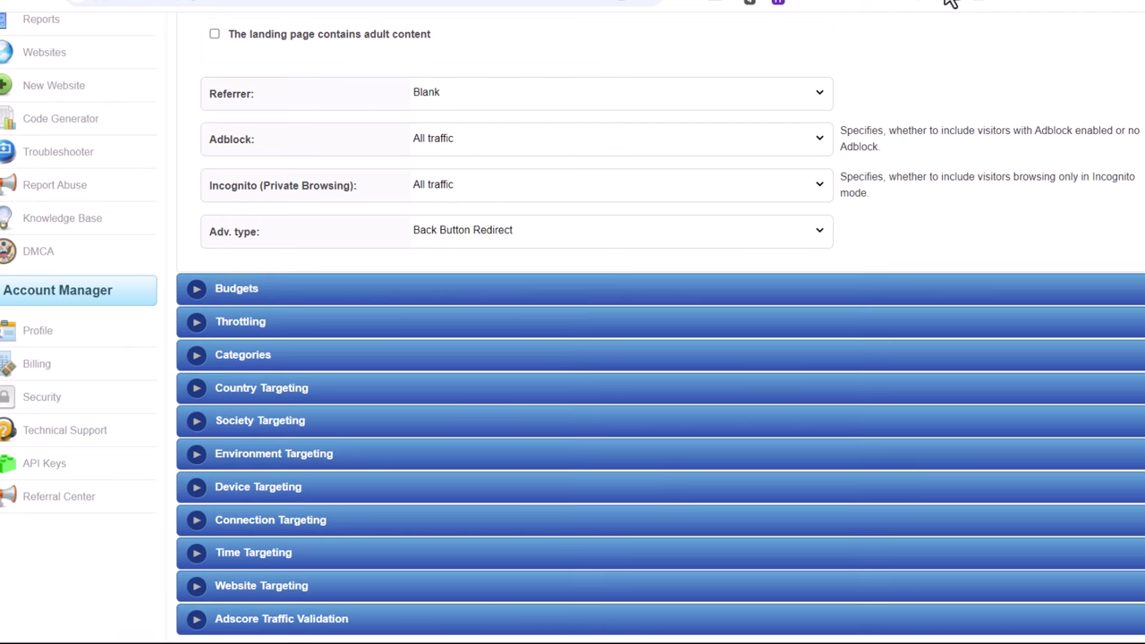
Look at the Grof Business offers page as an example and return to the PopAds campaign form.
{"action": "left_click", "coordinate": [1065, 2]}
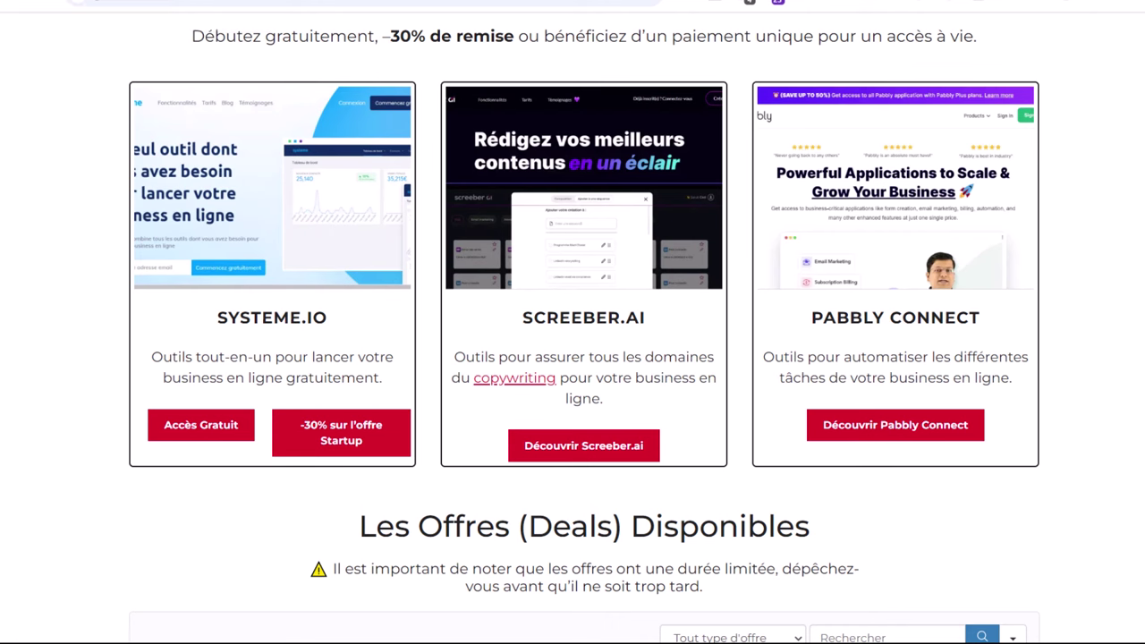
{"action": "mouse_move", "coordinate": [859, 4]}
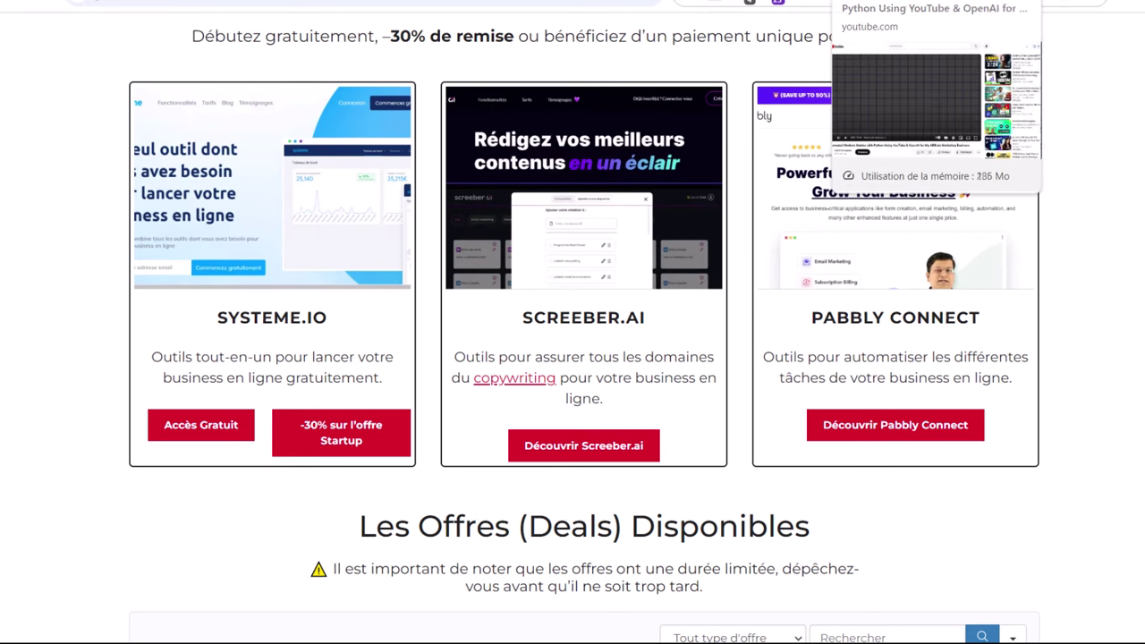
{"action": "left_click", "coordinate": [921, 3]}
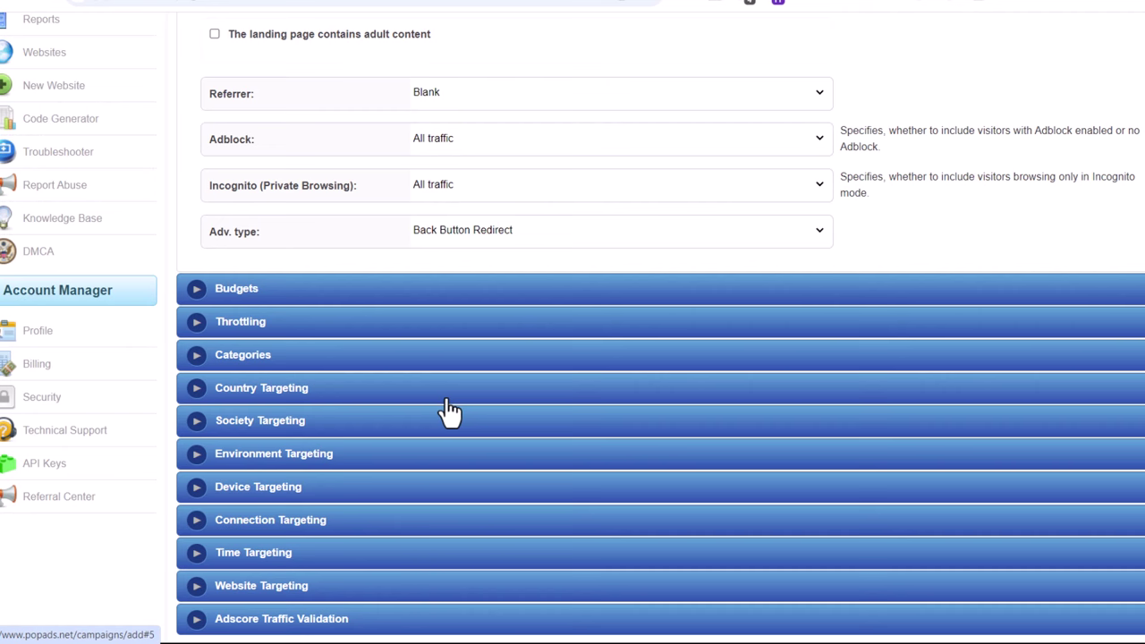
Look over the campaign's budget settings and add France to its targeted countries.
{"action": "left_click", "coordinate": [256, 297]}
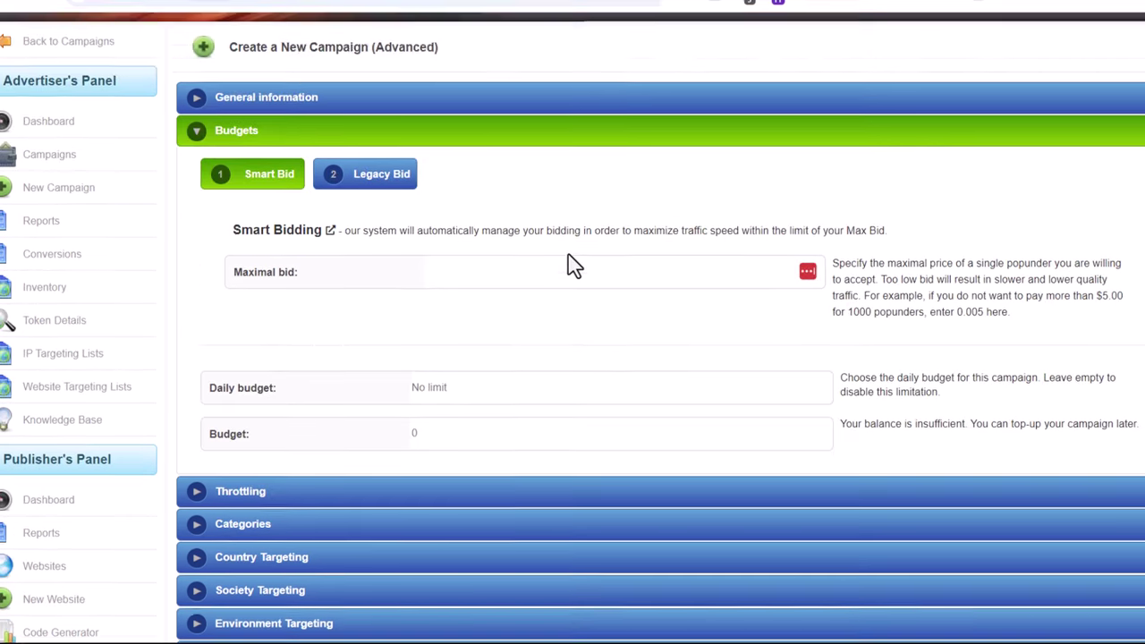
{"action": "scroll", "coordinate": [603, 373], "scroll_direction": "down", "scroll_amount": 2}
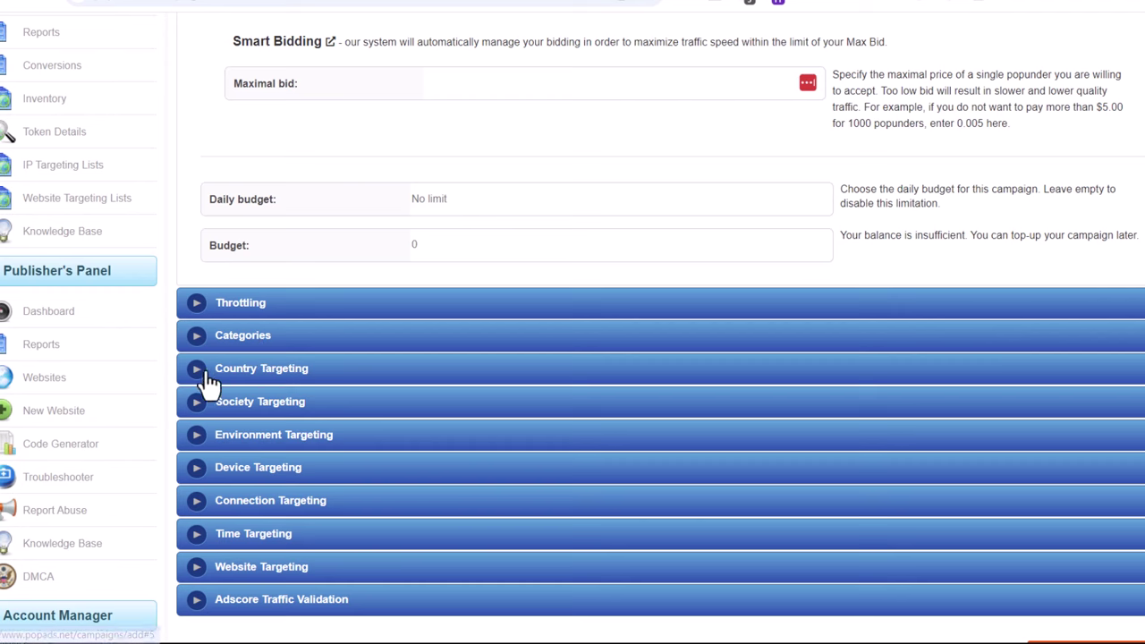
{"action": "left_click", "coordinate": [230, 376]}
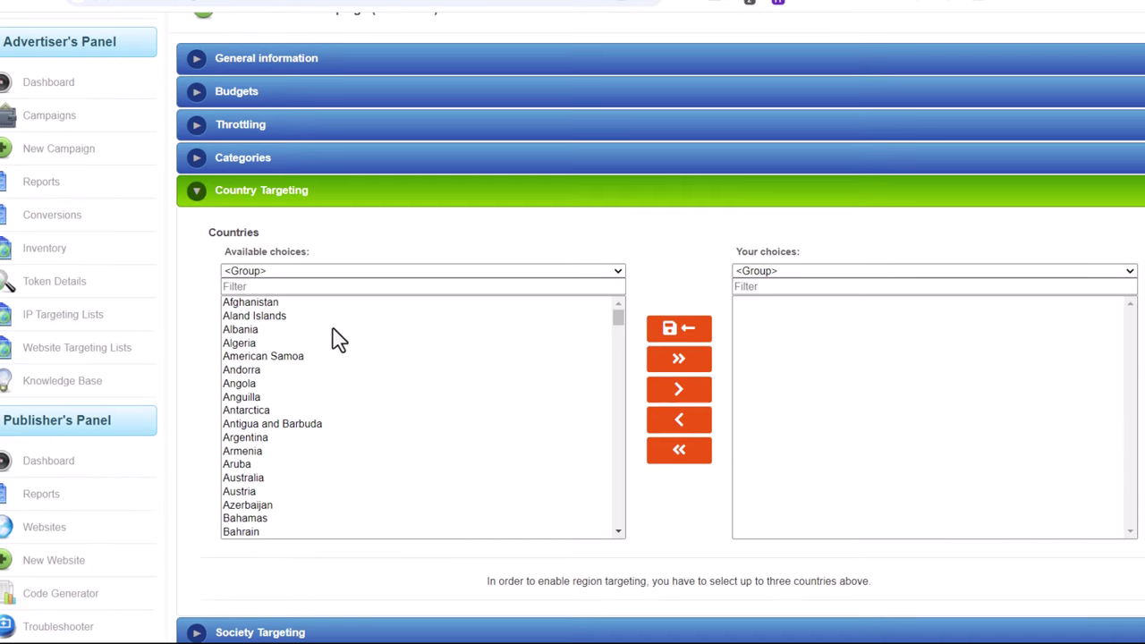
{"action": "left_click", "coordinate": [337, 288]}
{"action": "type", "text": "fra"}
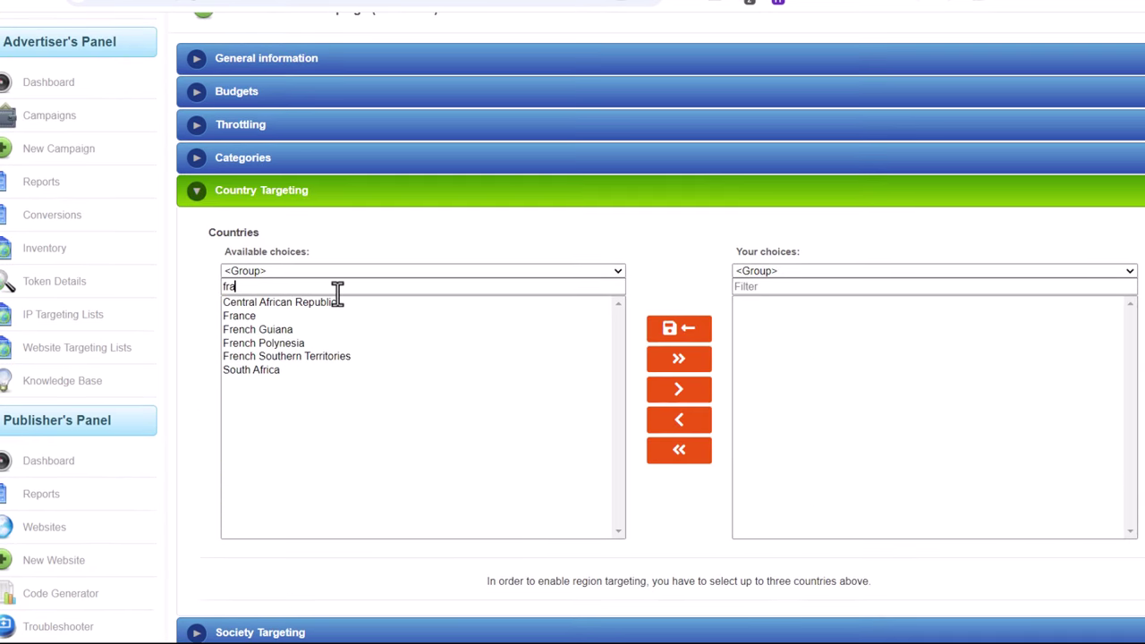
{"action": "left_click", "coordinate": [282, 305]}
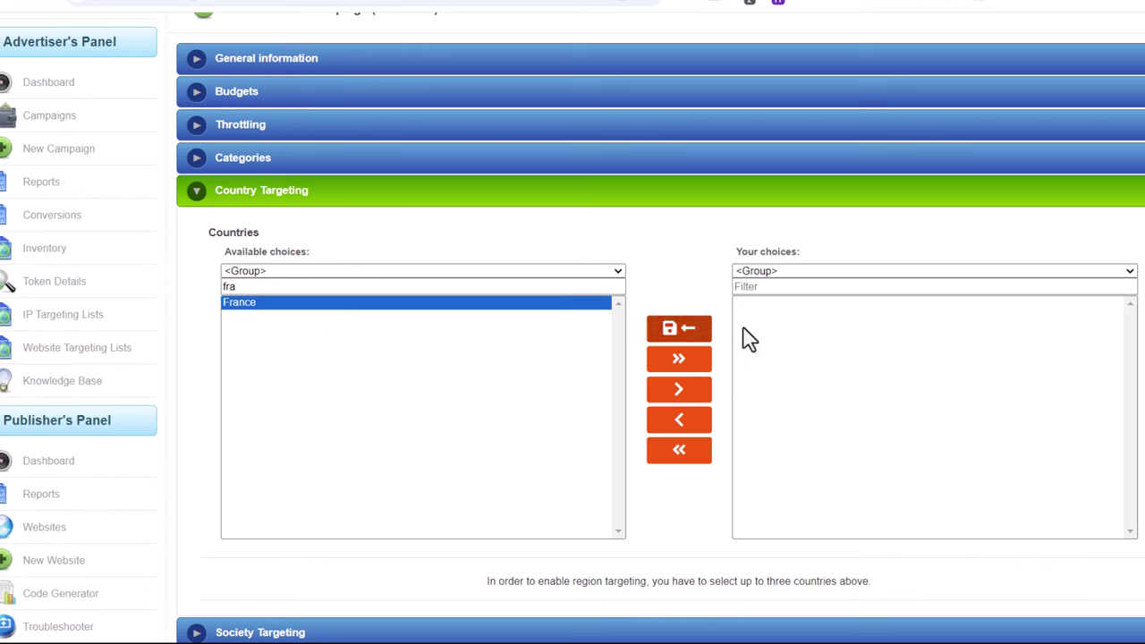
{"action": "left_click", "coordinate": [676, 394]}
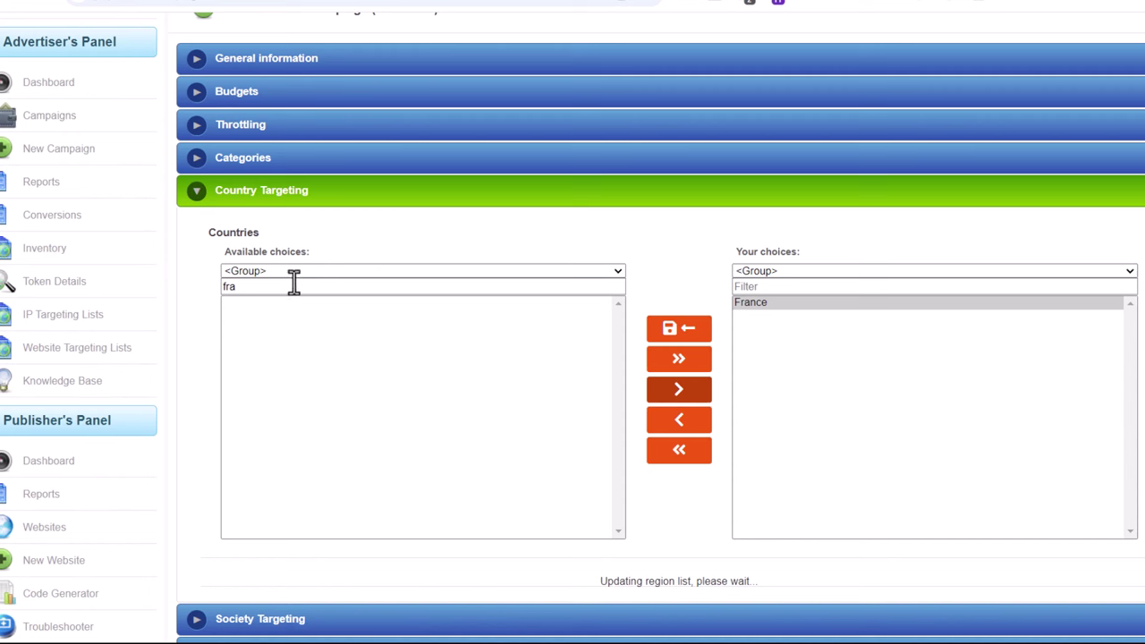
Add Belgium to the campaign's targeted countries.
{"action": "left_click_drag", "start_coordinate": [295, 285], "coordinate": [184, 293]}
{"action": "type", "text": "bel"}
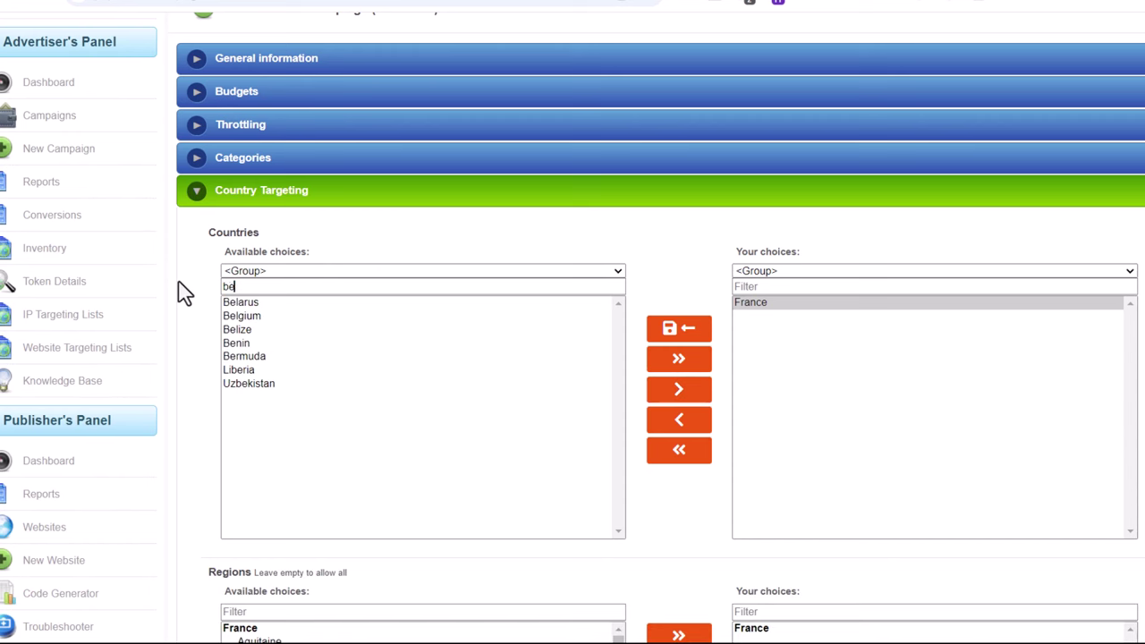
{"action": "left_click", "coordinate": [248, 318]}
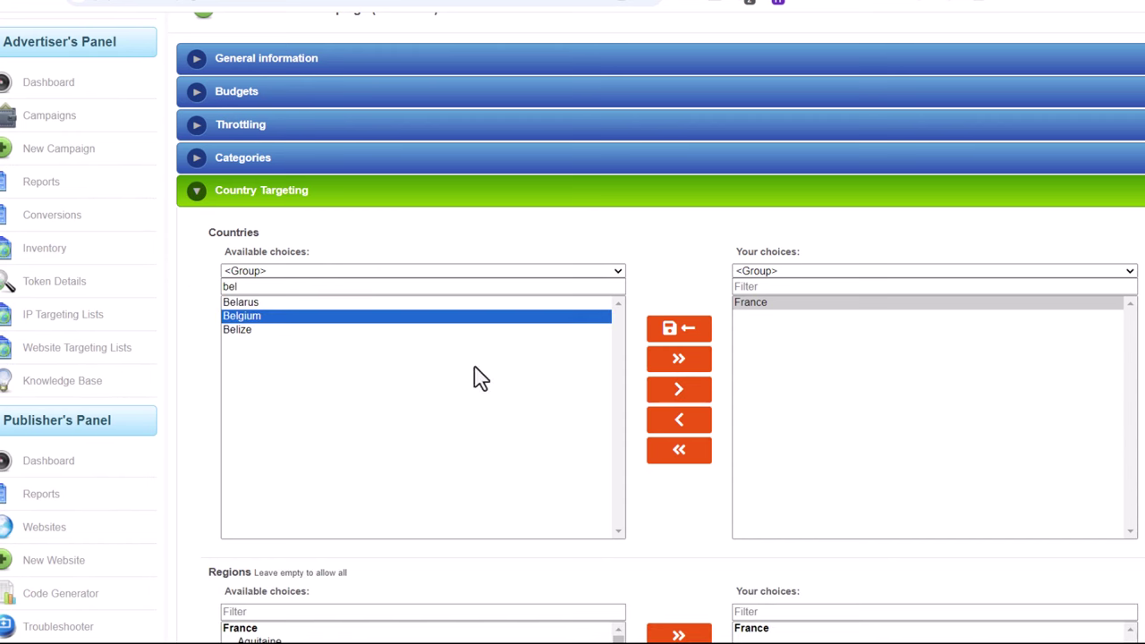
{"action": "left_click", "coordinate": [668, 398]}
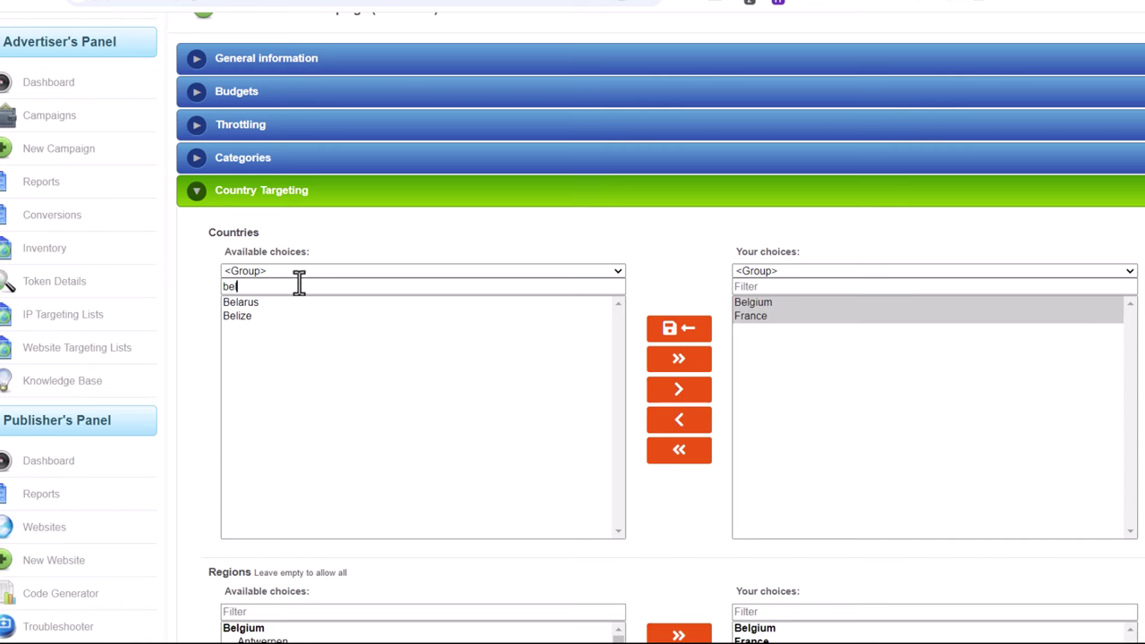
{"action": "left_click_drag", "start_coordinate": [299, 284], "coordinate": [224, 296]}
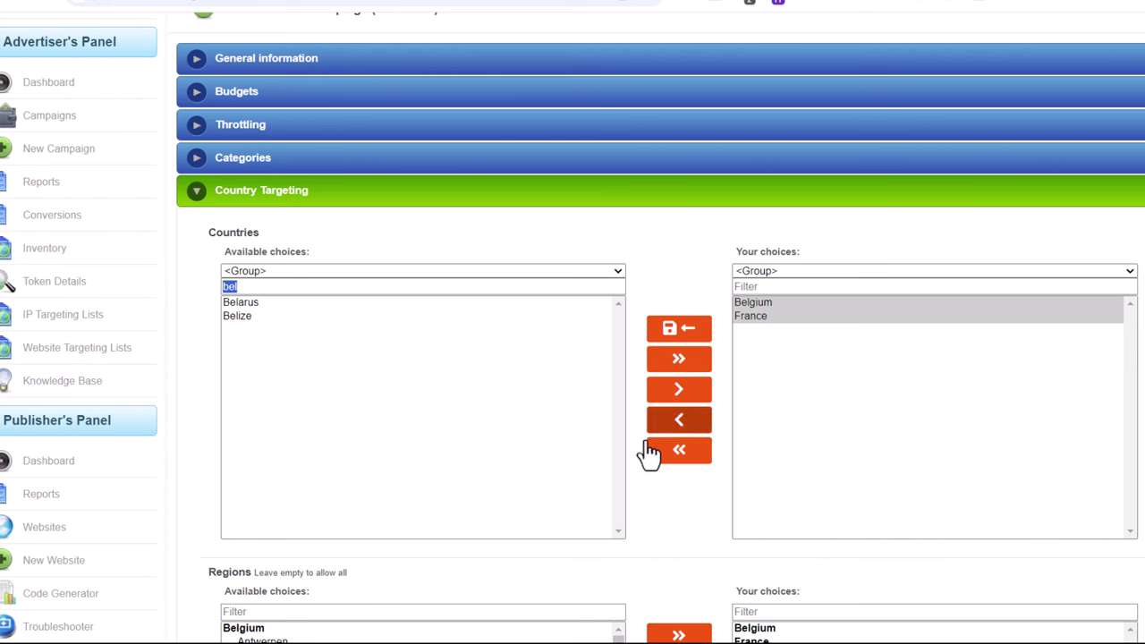
Look over the remaining targeting sections of the new campaign and the website targeting options.
{"action": "scroll", "coordinate": [335, 274], "scroll_direction": "down", "scroll_amount": 5}
{"action": "scroll", "coordinate": [649, 282], "scroll_direction": "down", "scroll_amount": 1}
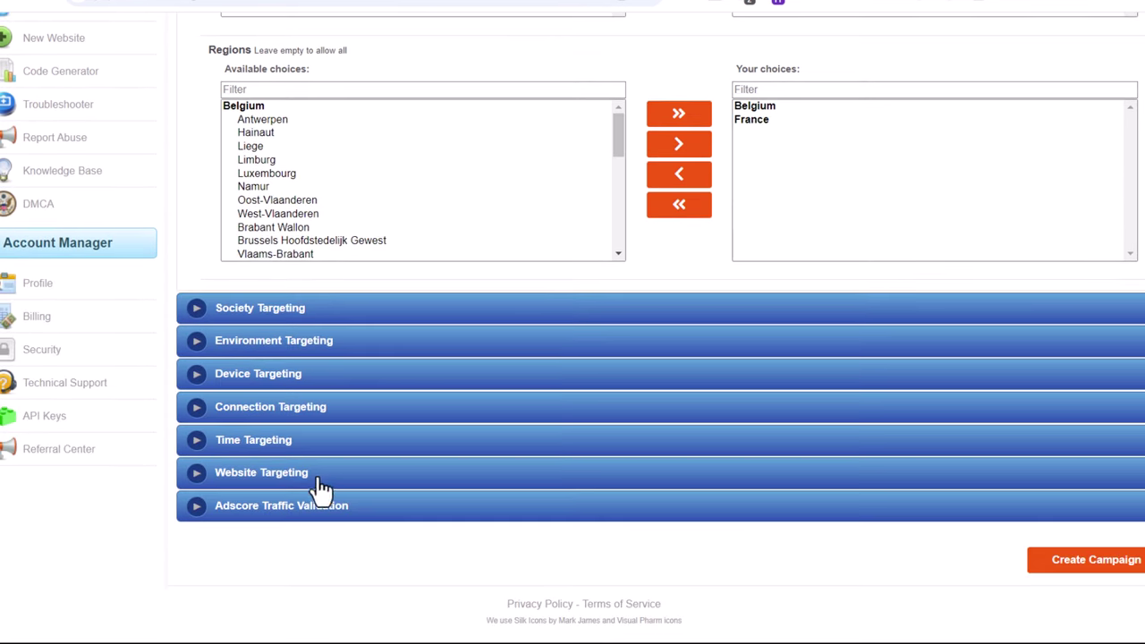
{"action": "left_click", "coordinate": [232, 480]}
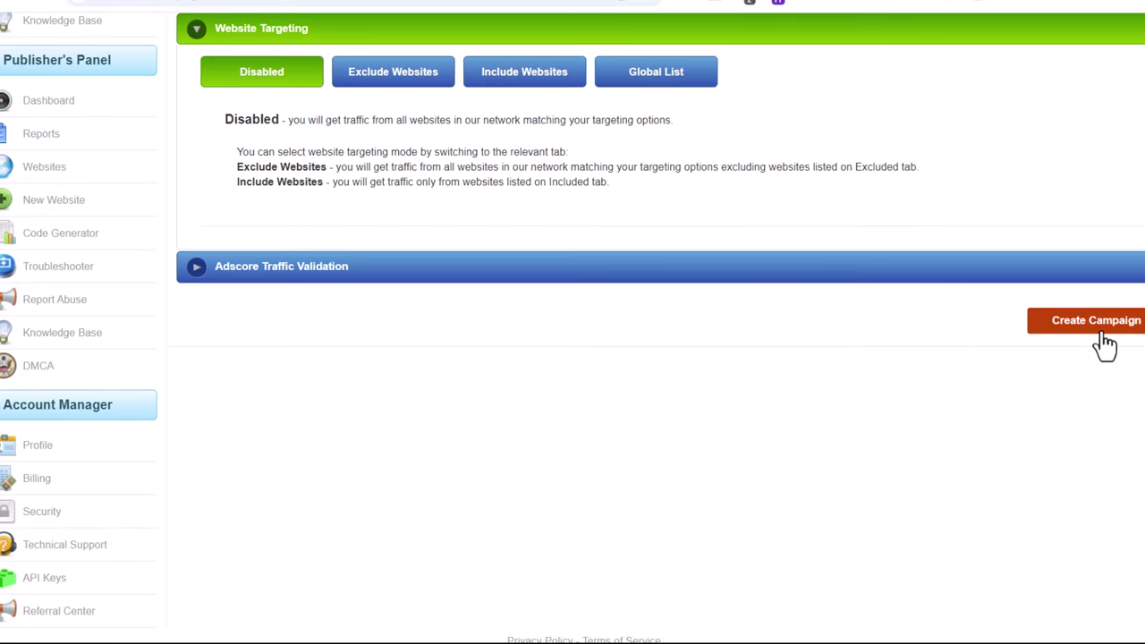
{"action": "scroll", "coordinate": [1107, 345], "scroll_direction": "up", "scroll_amount": 5}
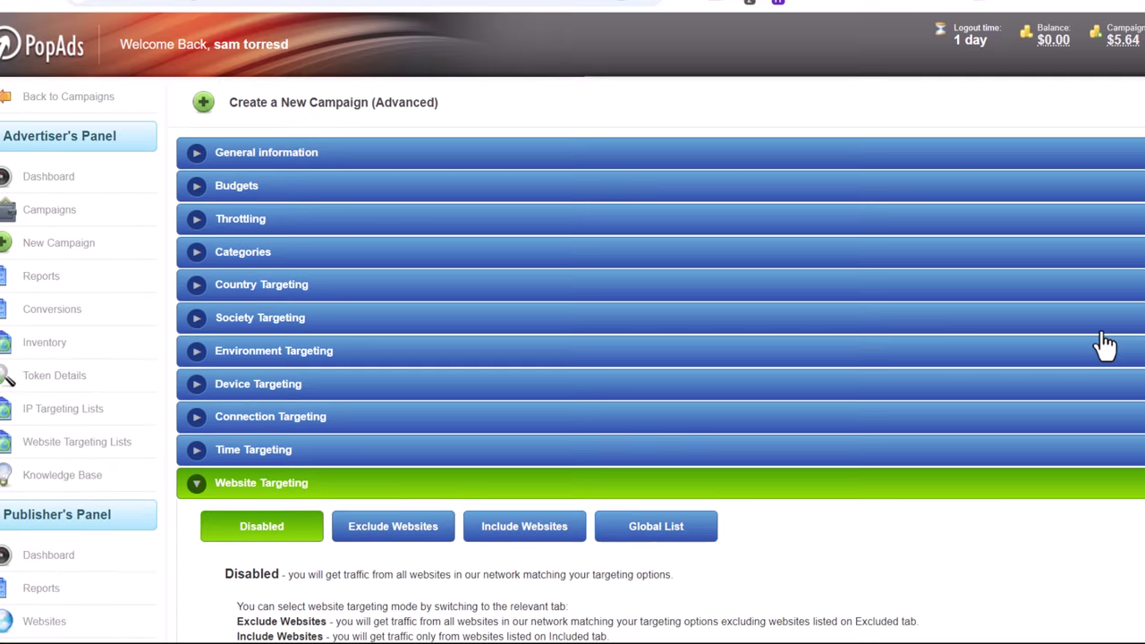
Leave the new campaign form and open the details of the existing Money Ritual campaign.
{"action": "left_click", "coordinate": [51, 212]}
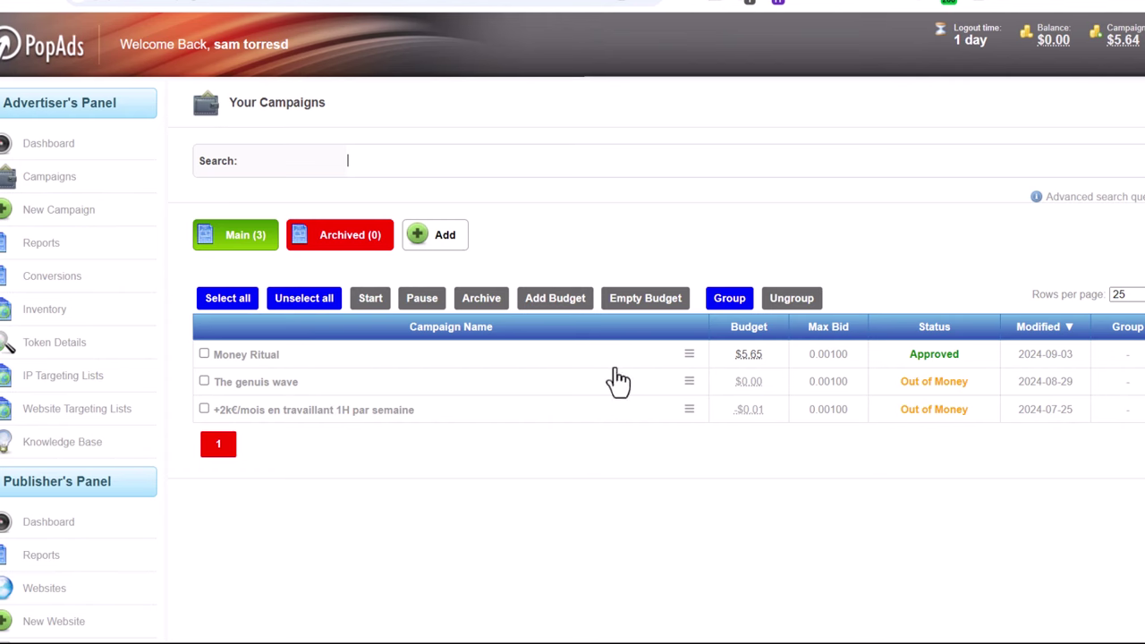
{"action": "left_click", "coordinate": [263, 363]}
{"action": "scroll", "coordinate": [547, 363], "scroll_direction": "down", "scroll_amount": 5}
{"action": "scroll", "coordinate": [552, 362], "scroll_direction": "up", "scroll_amount": 5}
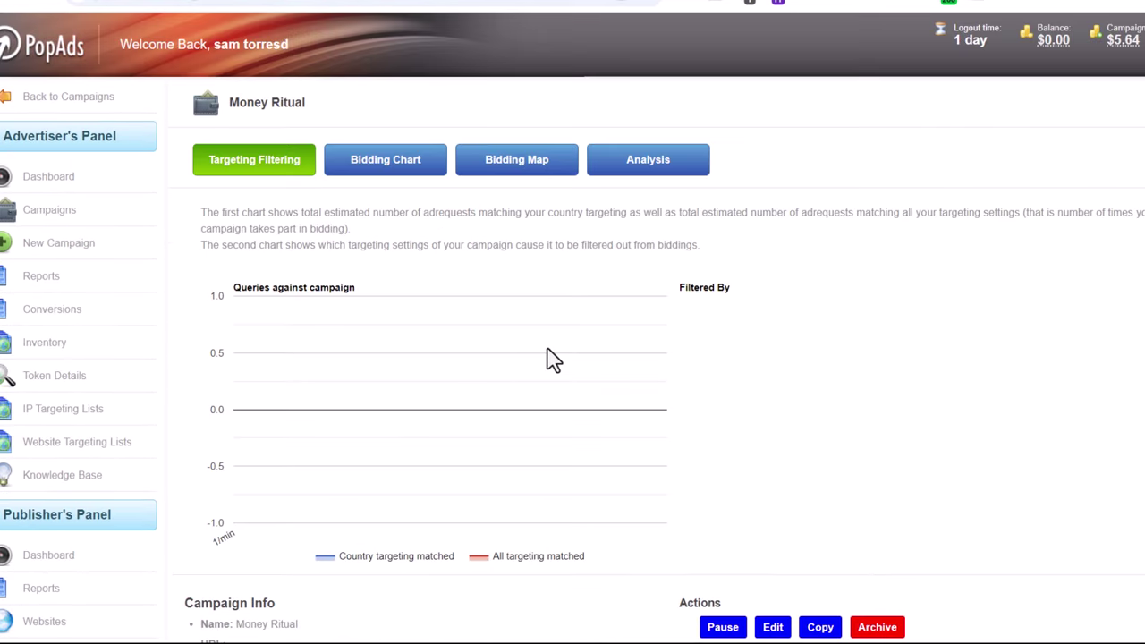
Examine the Money Ritual campaign's settings, targeted countries, spending figures and targeting charts.
{"action": "scroll", "coordinate": [532, 417], "scroll_direction": "down", "scroll_amount": 6}
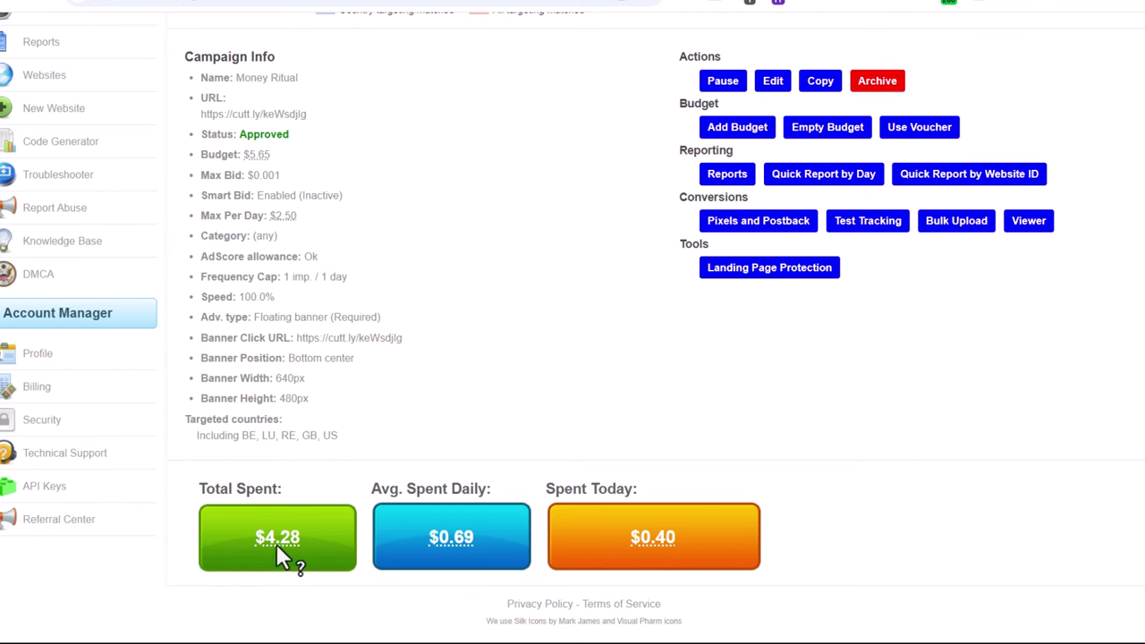
{"action": "scroll", "coordinate": [655, 548], "scroll_direction": "up", "scroll_amount": 1}
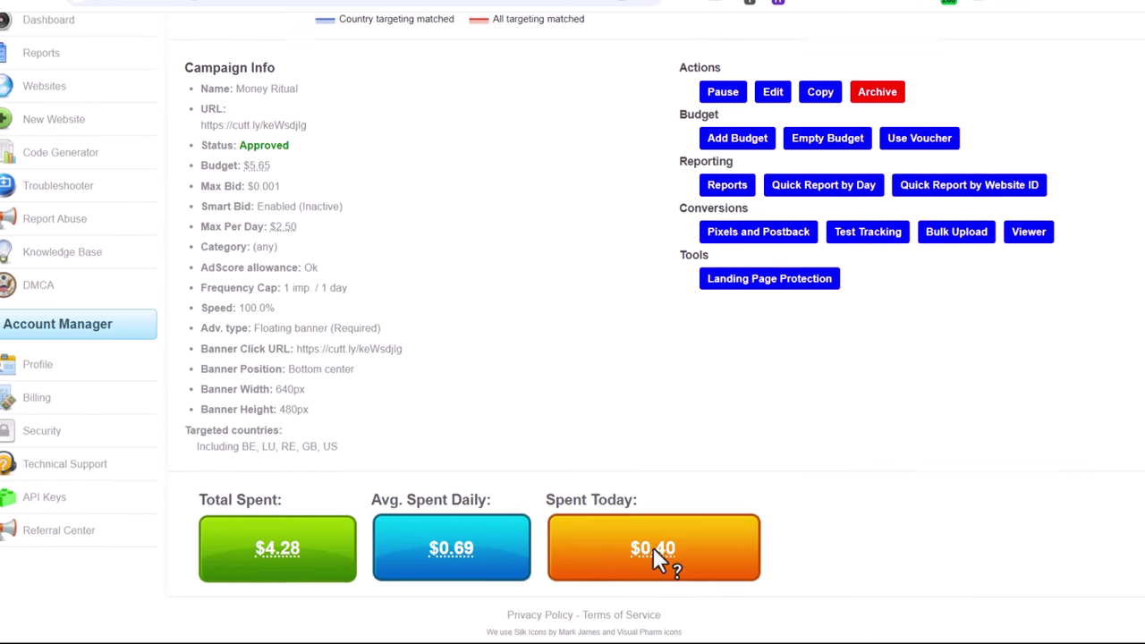
{"action": "scroll", "coordinate": [652, 557], "scroll_direction": "down", "scroll_amount": 1}
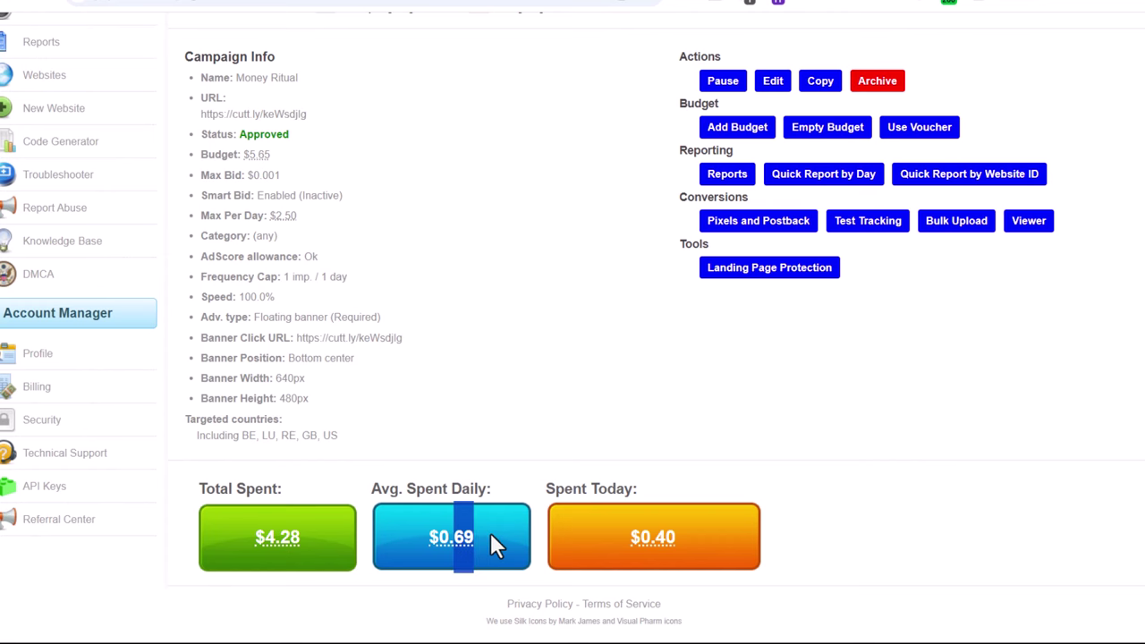
{"action": "scroll", "coordinate": [805, 534], "scroll_direction": "up", "scroll_amount": 1}
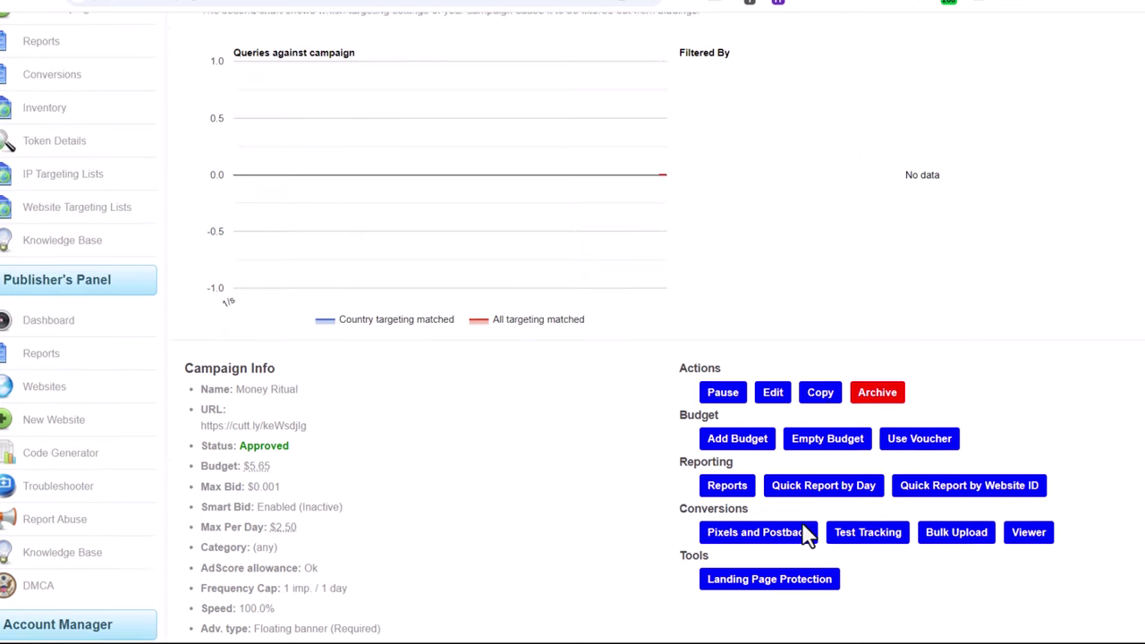
{"action": "scroll", "coordinate": [653, 595], "scroll_direction": "down", "scroll_amount": 1}
{"action": "scroll", "coordinate": [931, 501], "scroll_direction": "up", "scroll_amount": 1}
{"action": "scroll", "coordinate": [931, 501], "scroll_direction": "up", "scroll_amount": 3}
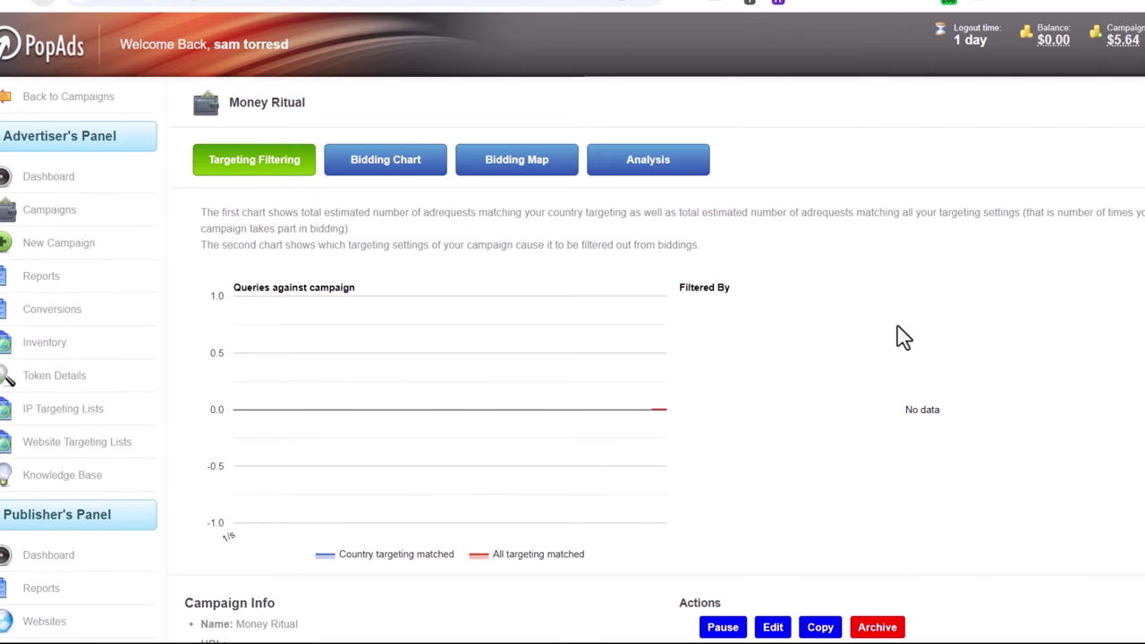
{"action": "scroll", "coordinate": [861, 478], "scroll_direction": "down", "scroll_amount": 3}
{"action": "scroll", "coordinate": [858, 456], "scroll_direction": "up", "scroll_amount": 3}
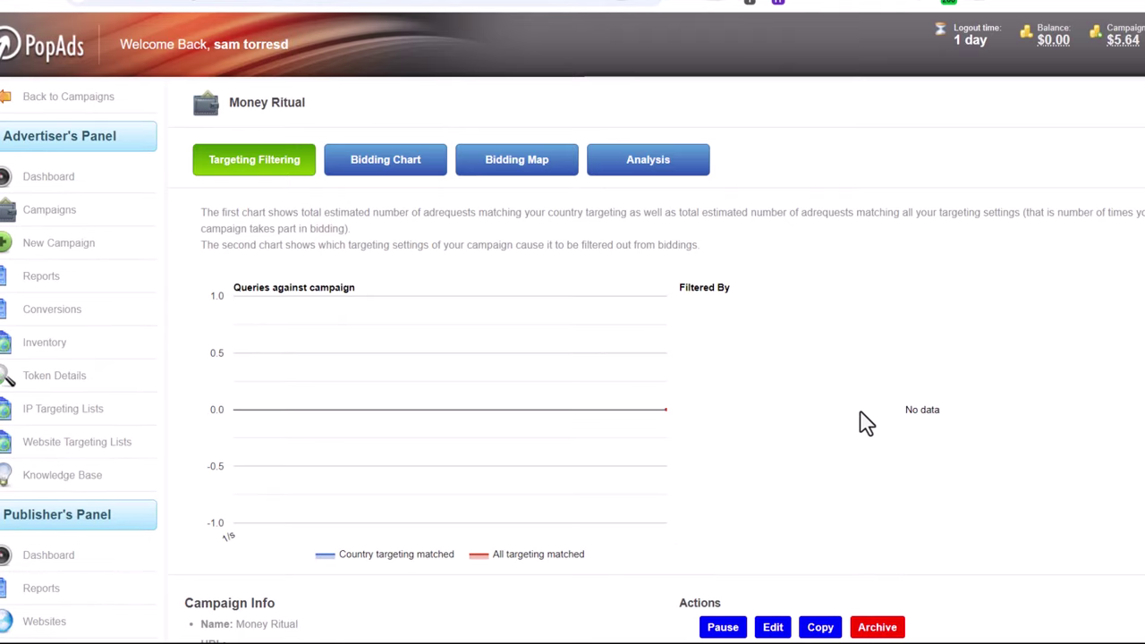